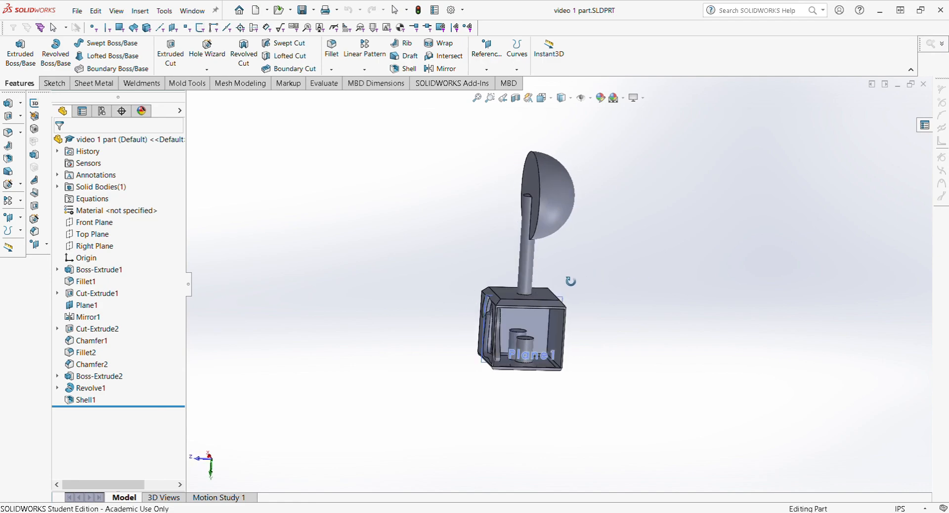
key("Escape")
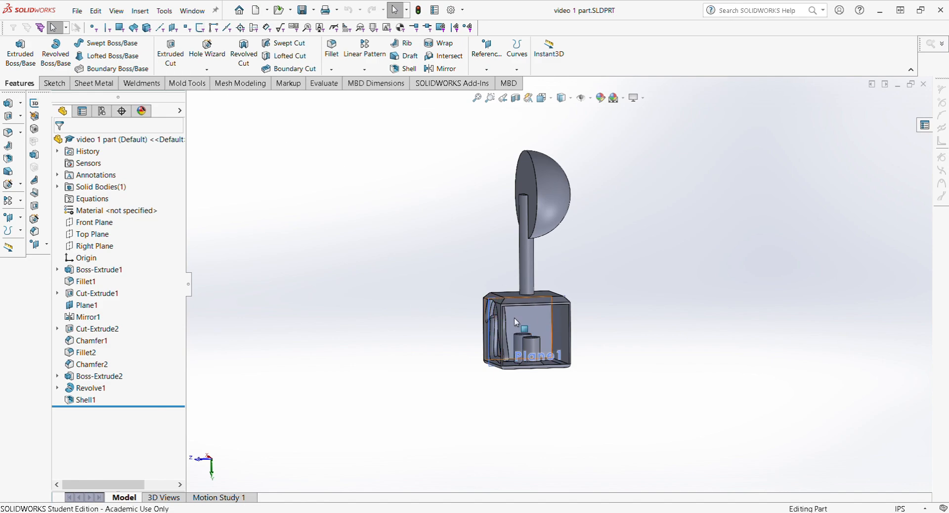
middle_click_drag(480, 296, 431, 275)
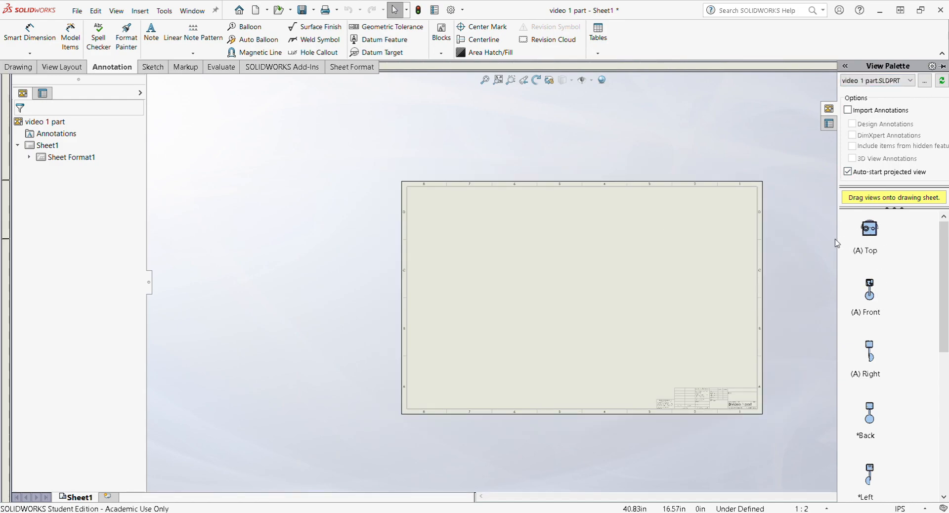
- Examine the blank drawing sheet and the fields of its title block
scroll(292, 223, "up", 3)
scroll(593, 266, "down", 1)
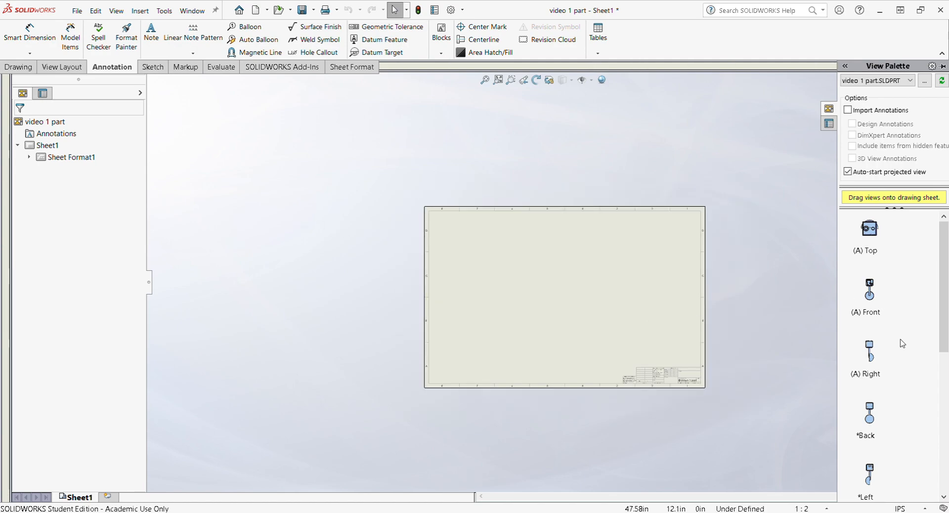
scroll(533, 268, "down", 4)
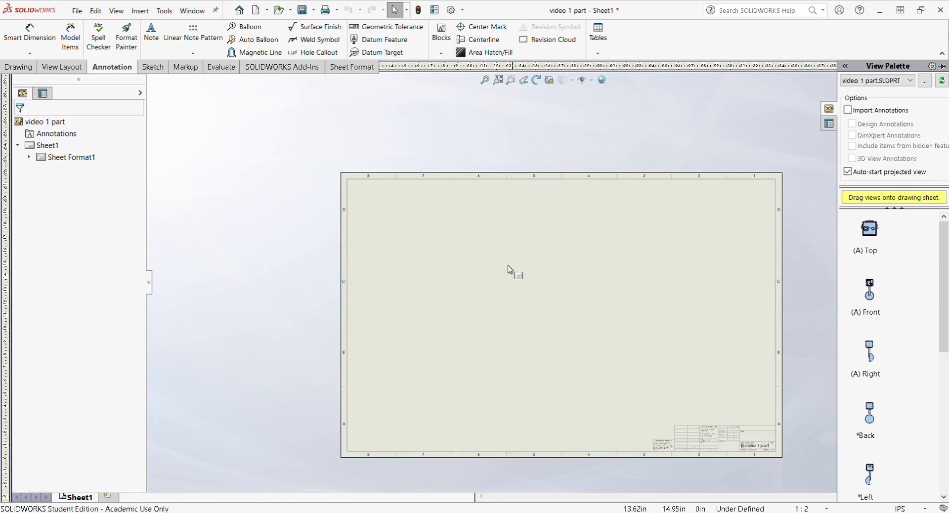
scroll(514, 271, "up", 4)
scroll(565, 287, "down", 1)
mouse_move(611, 317)
middle_mouse_down()
mouse_move(622, 320)
mouse_move(436, 252)
mouse_move(417, 286)
mouse_move(432, 295)
mouse_move(545, 282)
mouse_move(480, 292)
middle_mouse_up()
scroll(496, 230, "up", 2)
scroll(505, 240, "down", 2)
scroll(651, 390, "down", 6)
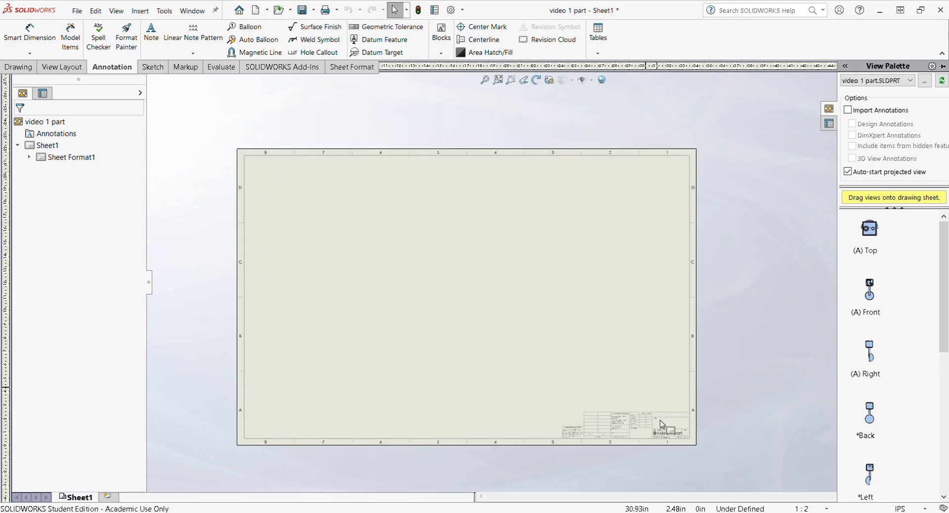
scroll(579, 401, "down", 2)
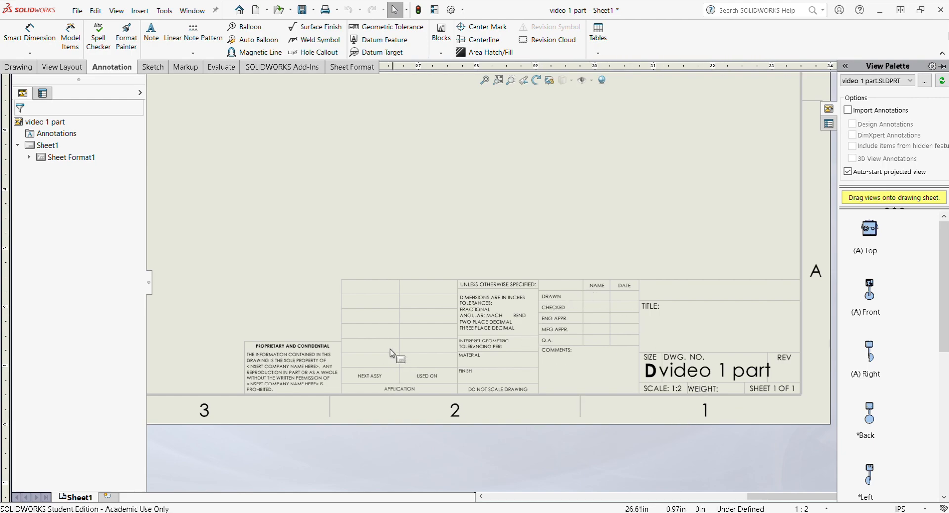
scroll(722, 380, "up", 3)
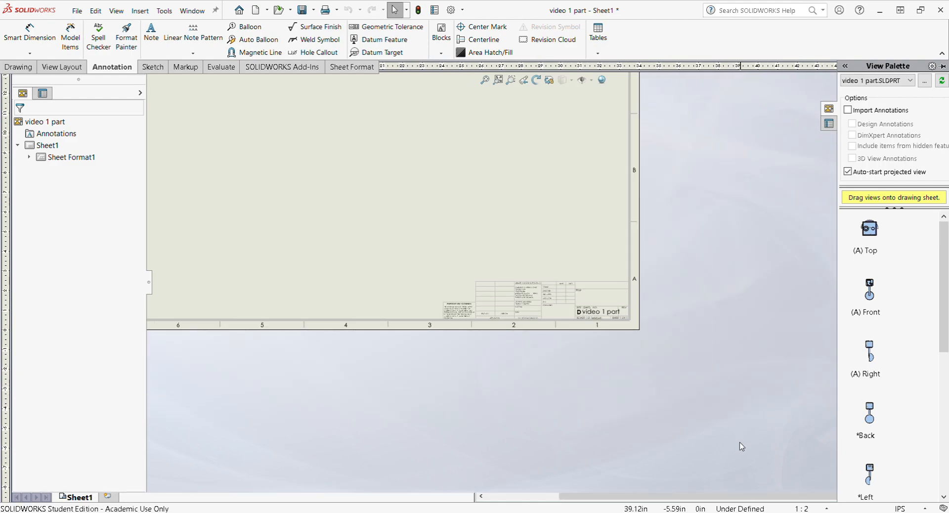
key("f")
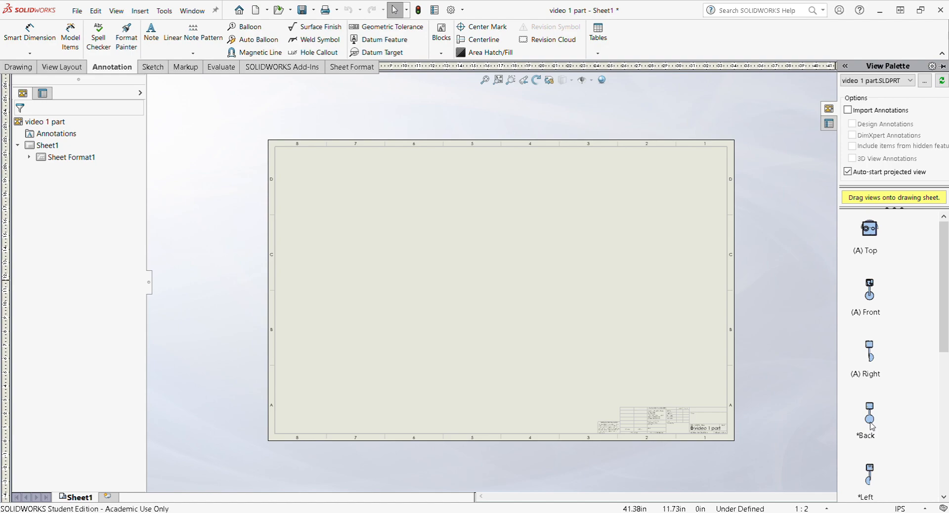
- Place the part's Back view in the sheet's upper-left area with a projected side view to its right, aligned near the top
left_click_drag(871, 426, 349, 241)
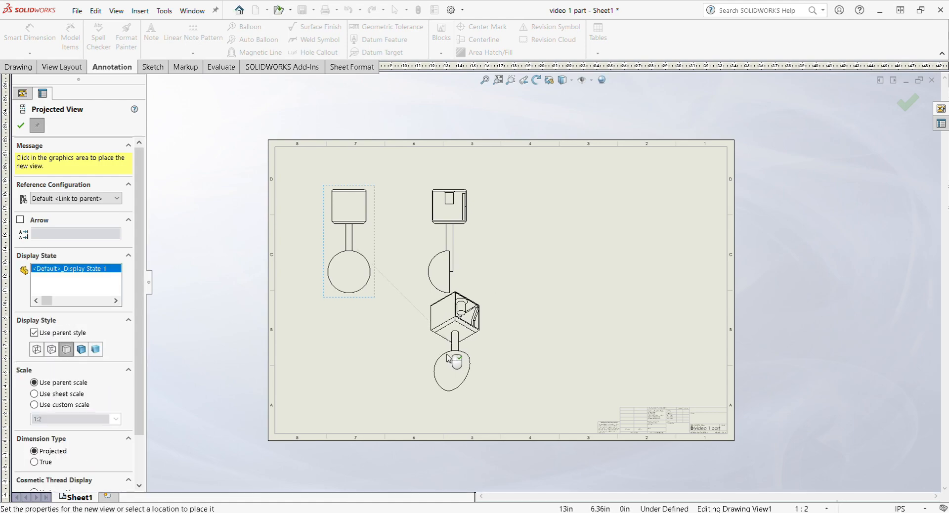
key("Escape")
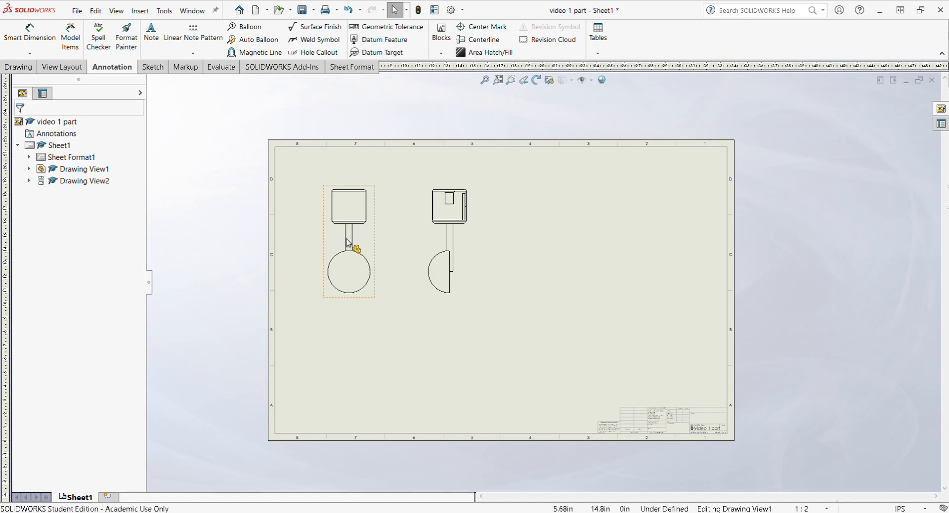
mouse_move(358, 234)
left_mouse_down()
mouse_move(386, 262)
mouse_move(339, 214)
mouse_move(325, 251)
mouse_move(354, 220)
mouse_move(370, 258)
mouse_move(346, 317)
mouse_move(377, 272)
mouse_move(361, 226)
left_mouse_up()
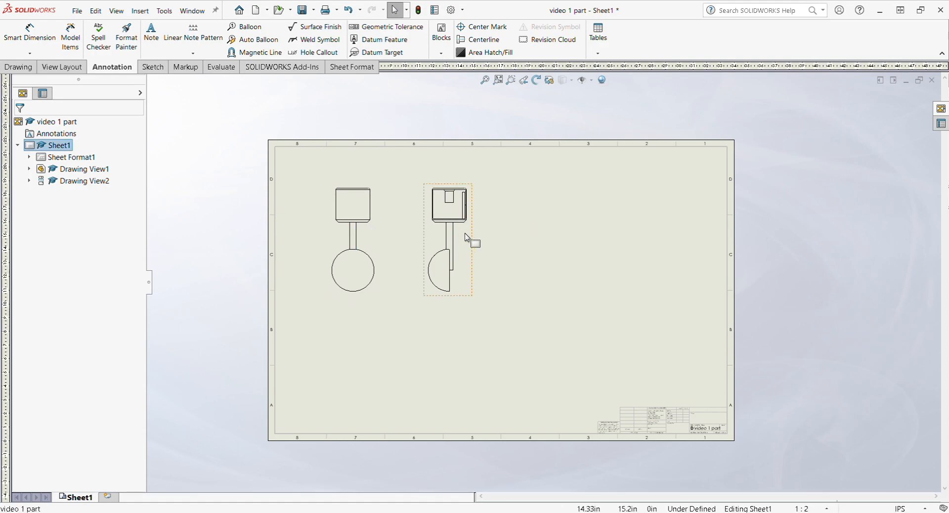
scroll(413, 214, "down", 4)
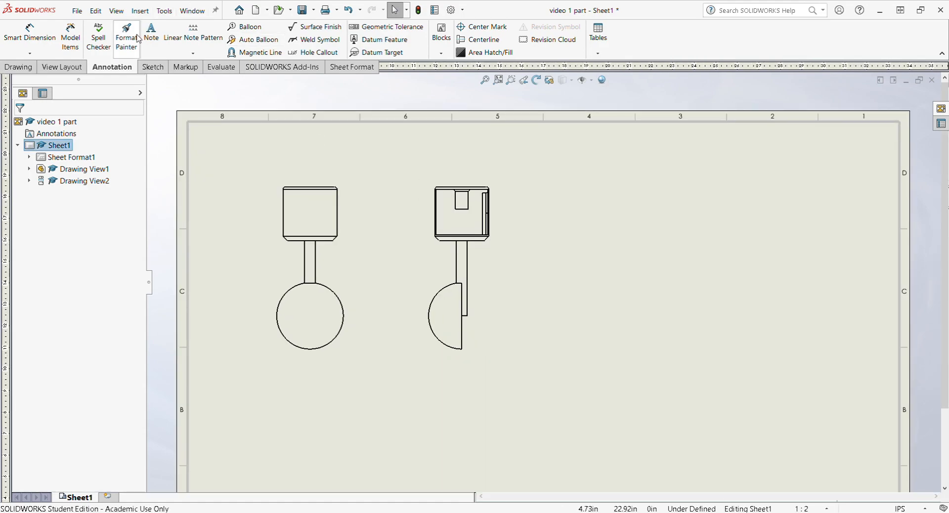
left_click(29, 32)
left_click(326, 241)
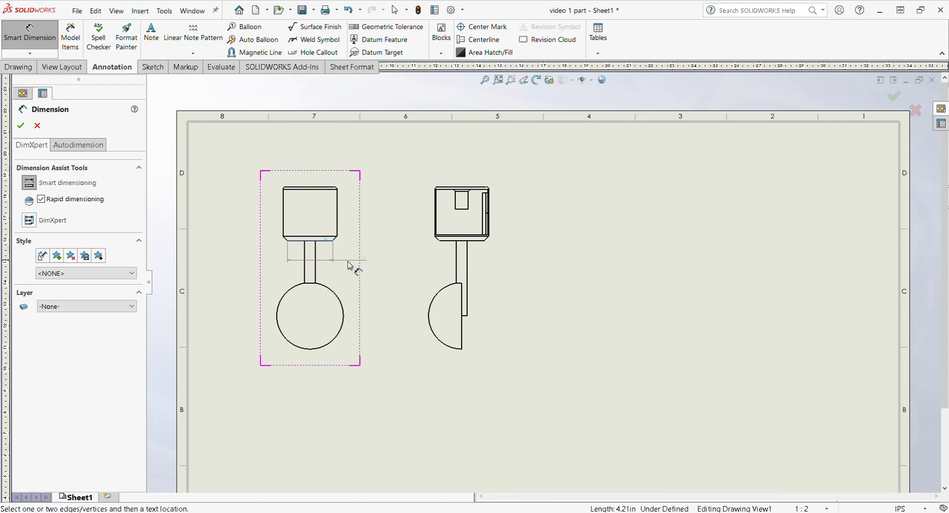
left_click(303, 190)
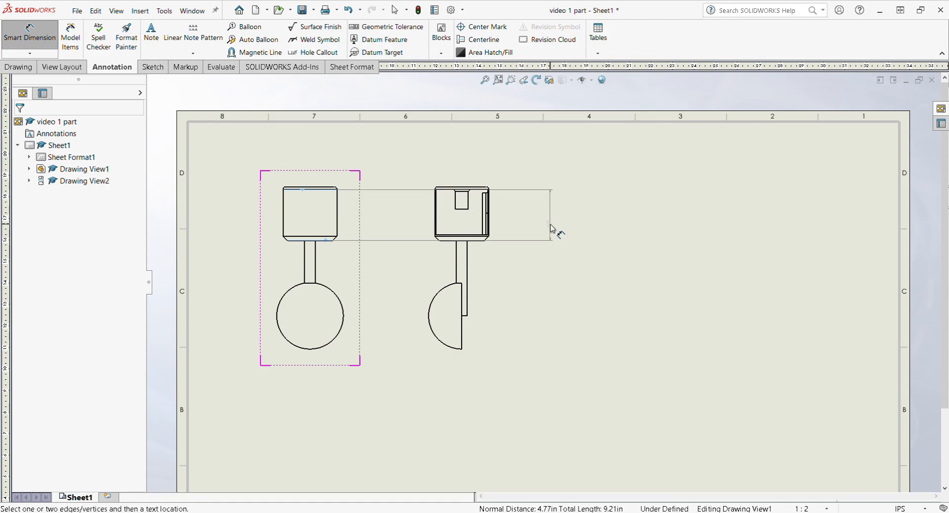
- Save the drawing and end dimensioning
key("ctrl+s")
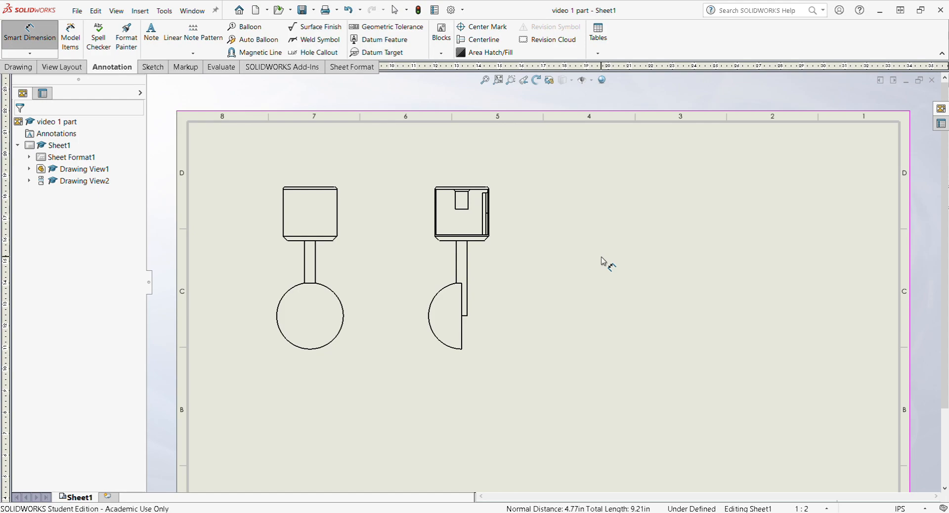
scroll(306, 190, "up", 1)
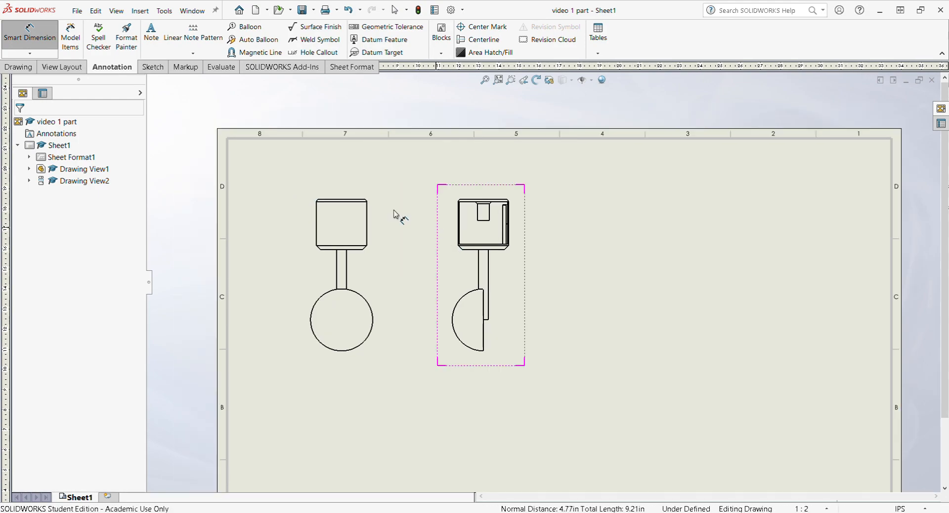
key("Escape")
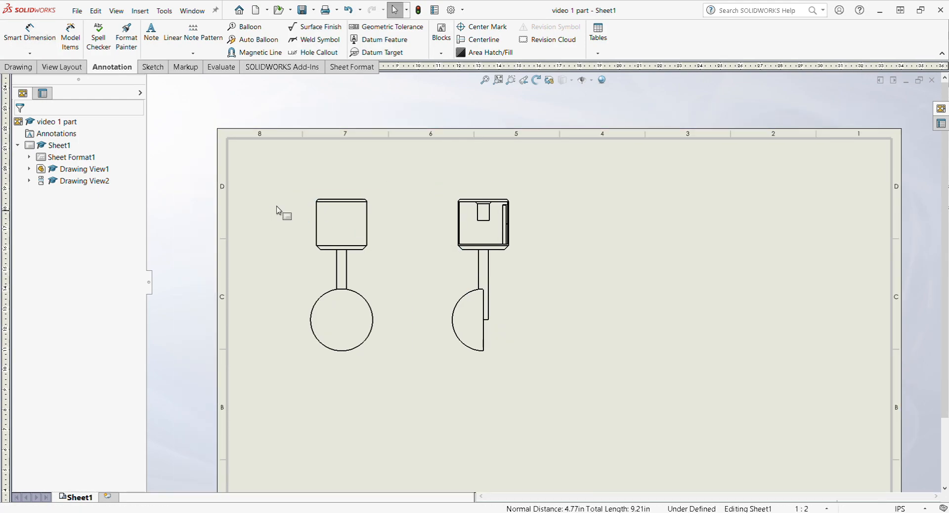
- Examine the title block and the layout of the two views on the sheet
scroll(549, 296, "up", 3)
scroll(621, 377, "down", 5)
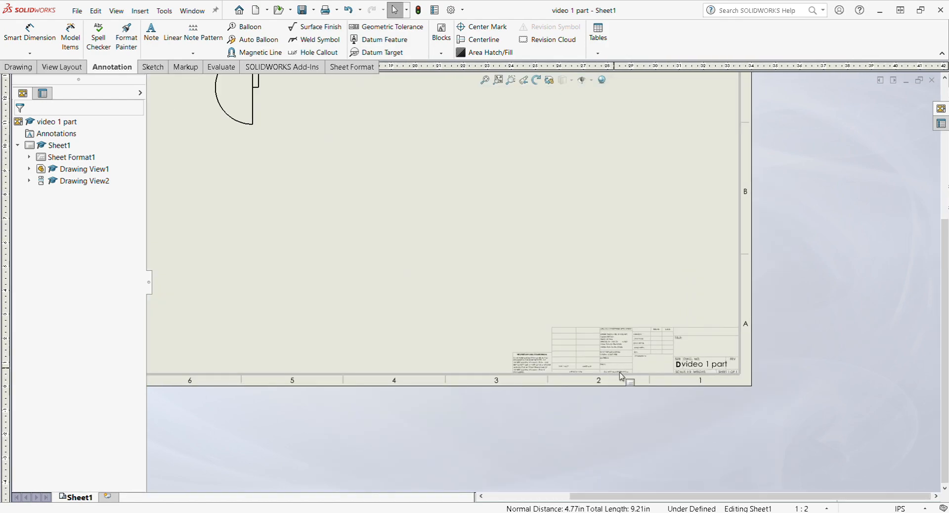
scroll(622, 377, "down", 4)
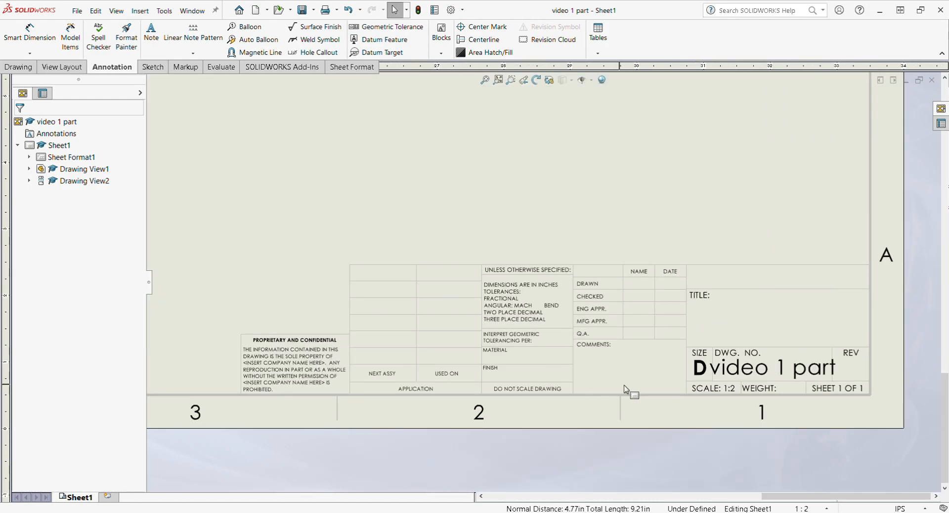
scroll(794, 439, "up", 5)
middle_click_drag(519, 254, 511, 309)
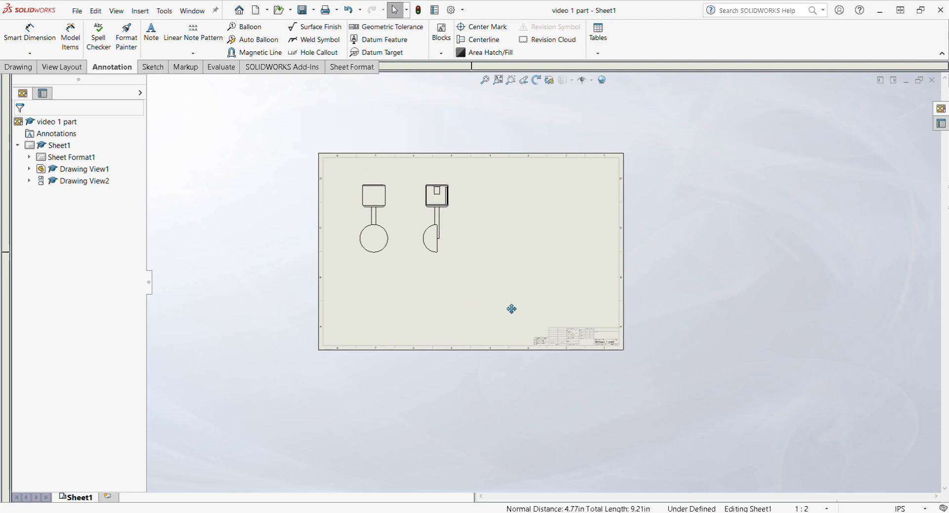
scroll(533, 249, "down", 3)
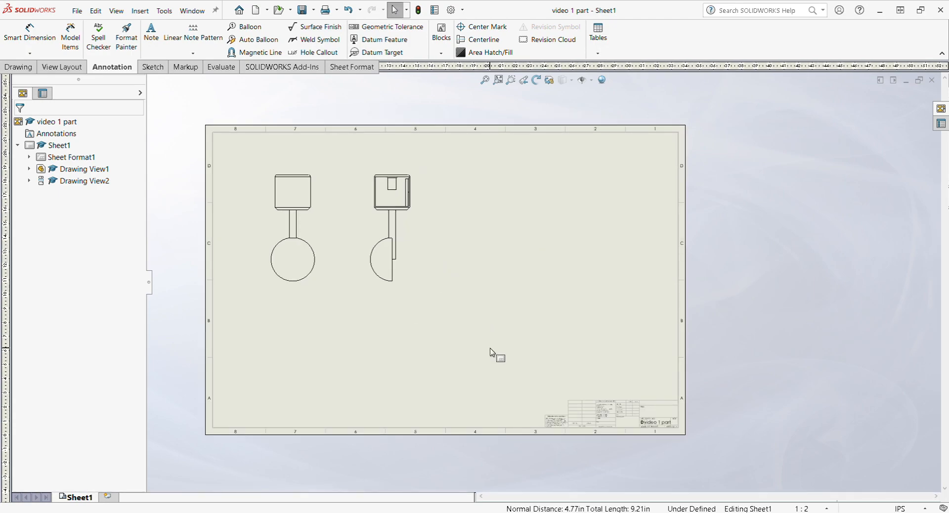
mouse_move(332, 209)
middle_mouse_down()
mouse_move(340, 235)
mouse_move(375, 223)
middle_mouse_up()
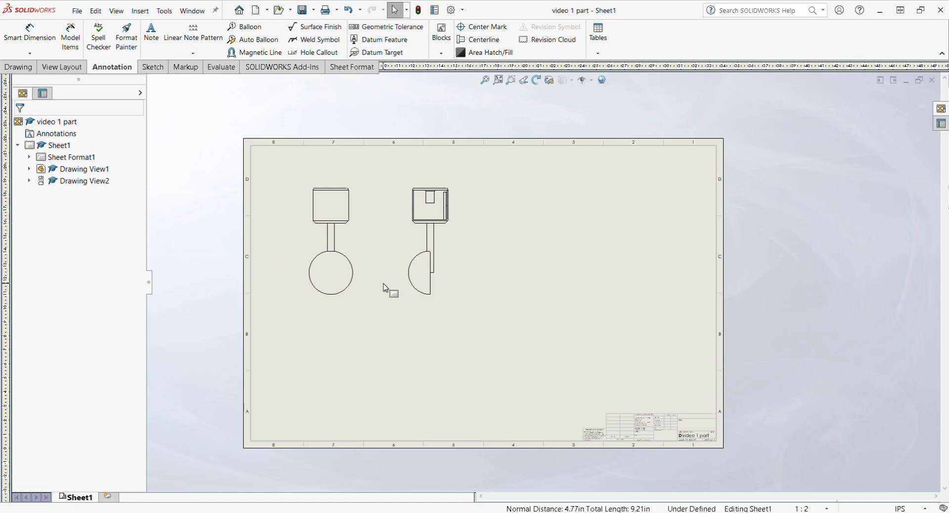
scroll(398, 267, "down", 4)
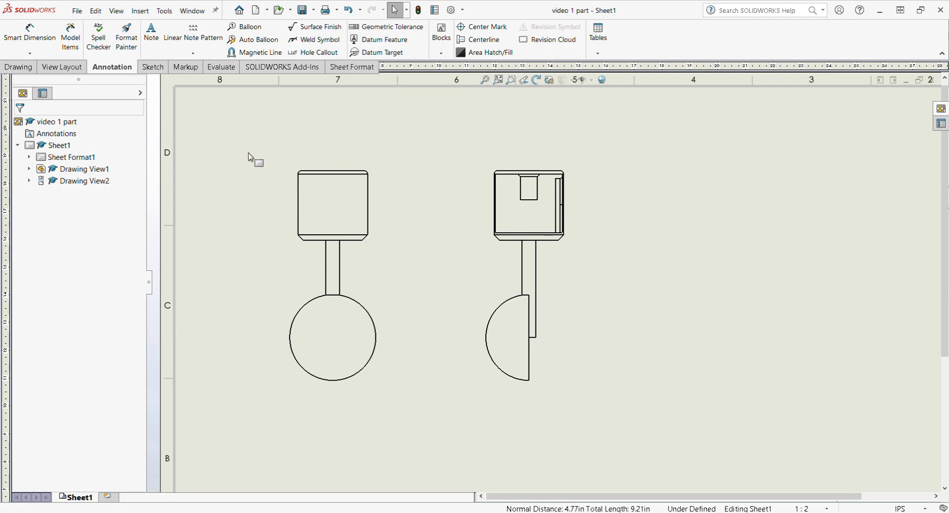
scroll(437, 262, "up", 3)
scroll(561, 335, "down", 2)
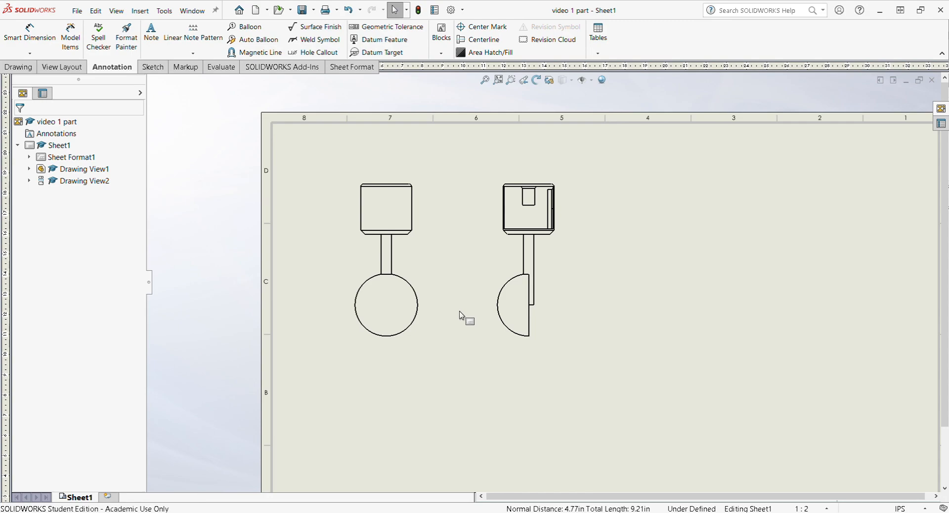
scroll(627, 347, "up", 5)
scroll(636, 351, "down", 3)
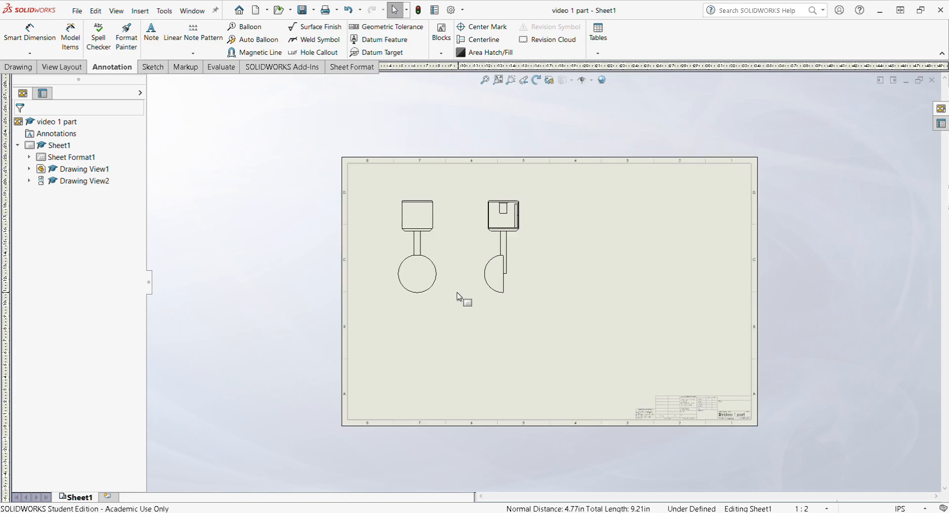
- Move the back view down to the sheet's lower half and closer to the side view
left_click(432, 252)
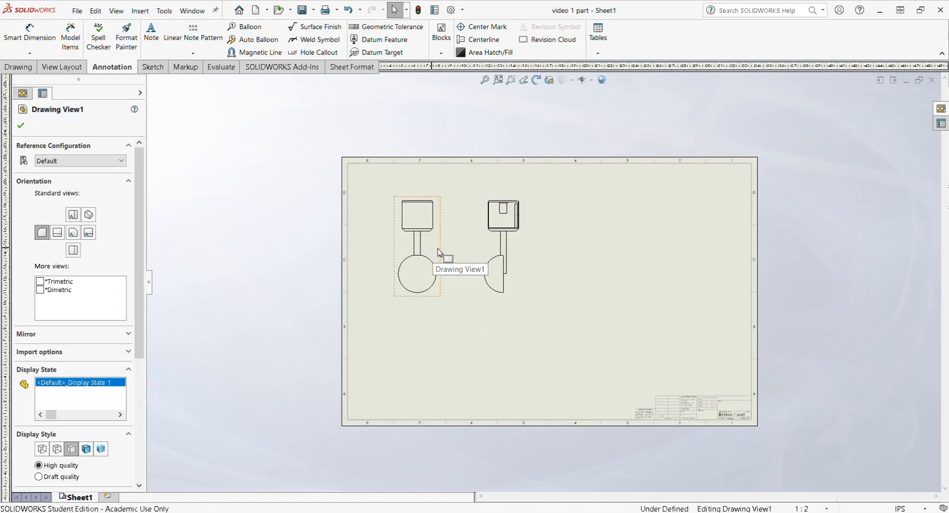
left_click(453, 262)
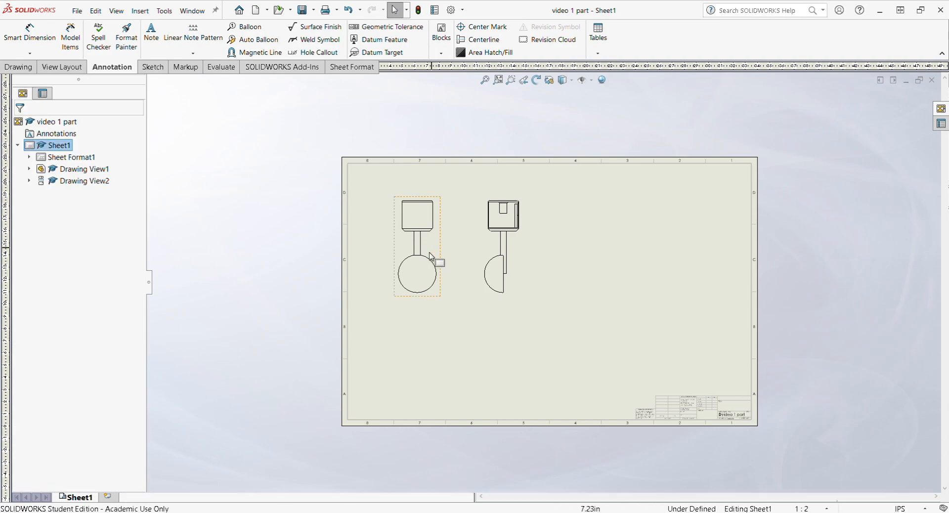
mouse_move(437, 257)
left_mouse_down()
mouse_move(470, 305)
mouse_move(498, 322)
mouse_move(465, 302)
mouse_move(451, 320)
left_mouse_up()
left_click(610, 301)
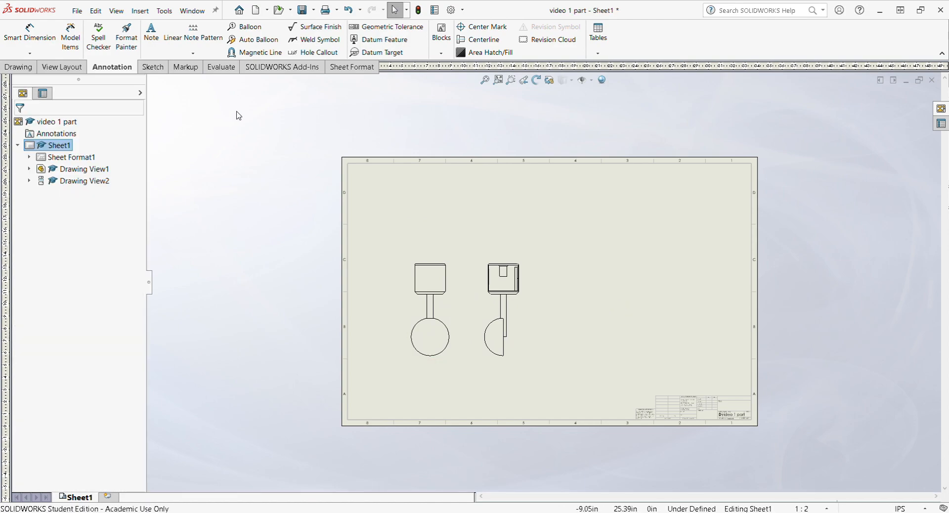
- Add an isometric projected view from the side view, placed diagonally above and to its right
left_click(38, 68)
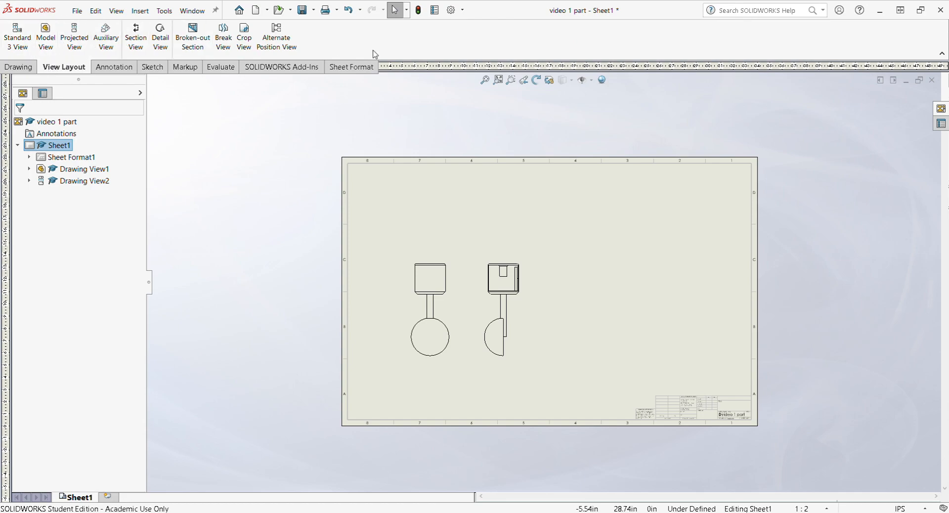
left_click(74, 37)
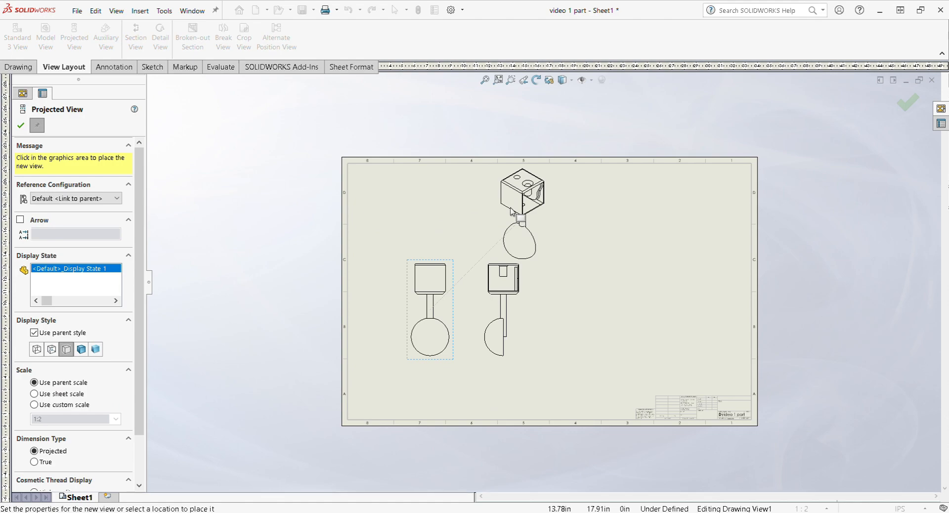
key("Escape")
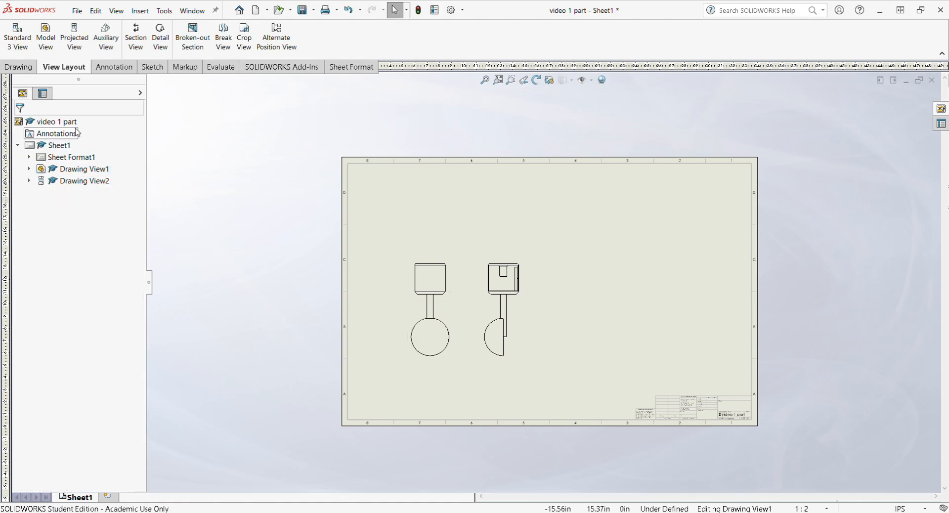
left_click(74, 35)
left_click(510, 322)
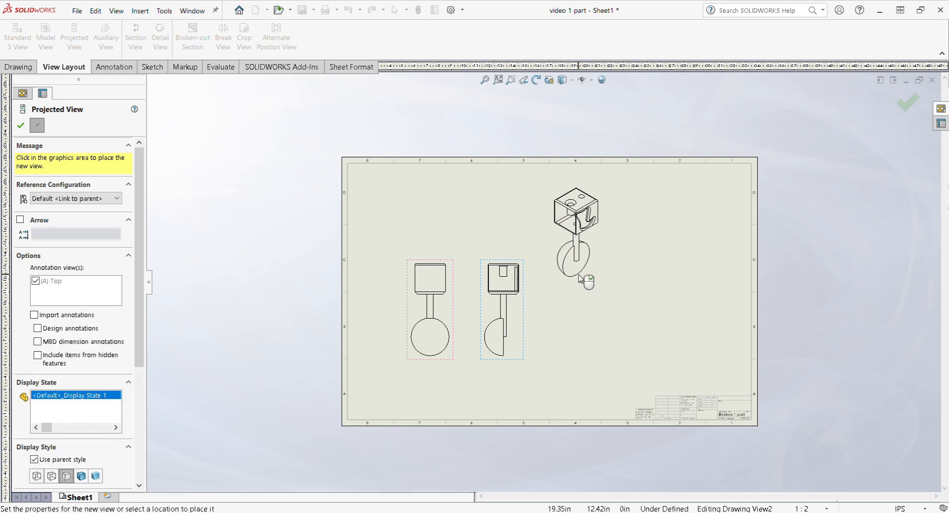
key("Escape")
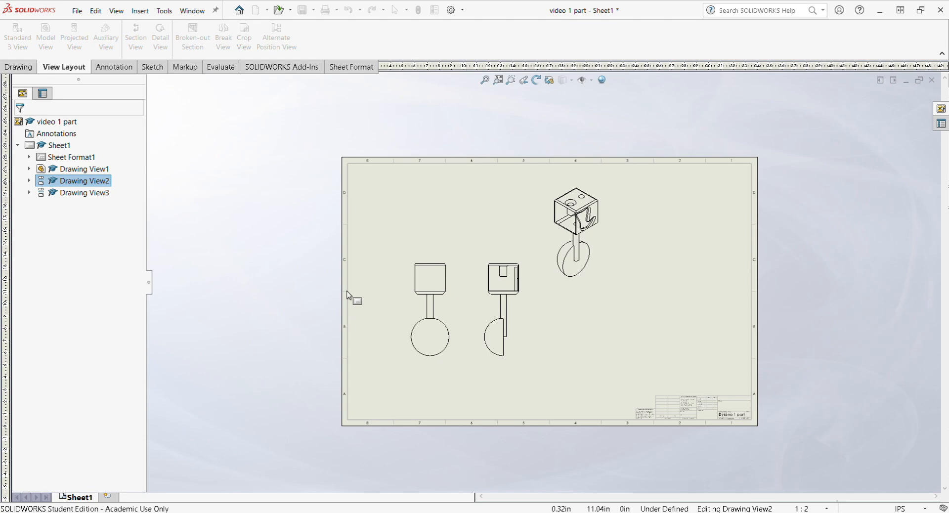
- Move the isometric view to the sheet's upper-right corner and set its display style to Shaded With Edges
mouse_move(604, 240)
left_mouse_down()
mouse_move(667, 248)
mouse_move(681, 307)
mouse_move(542, 257)
mouse_move(736, 237)
left_mouse_up()
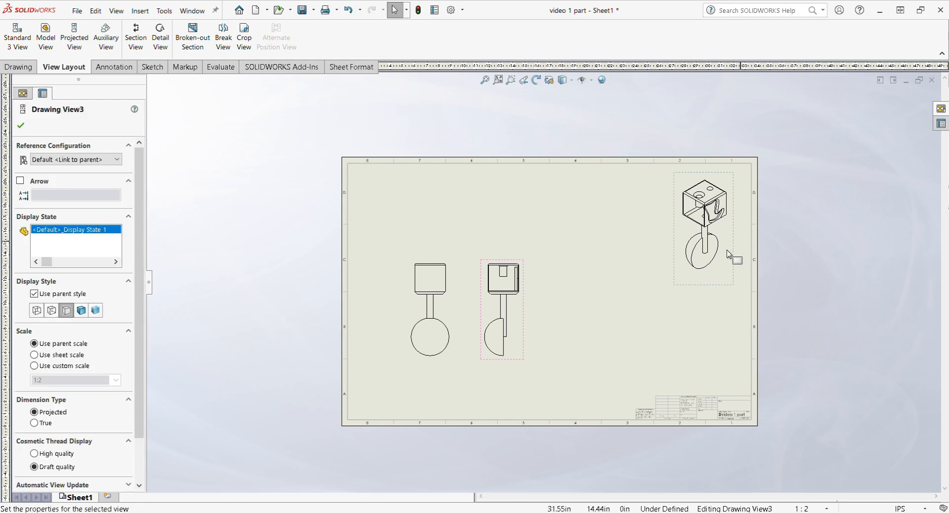
left_click(82, 311)
scroll(764, 242, "down", 2)
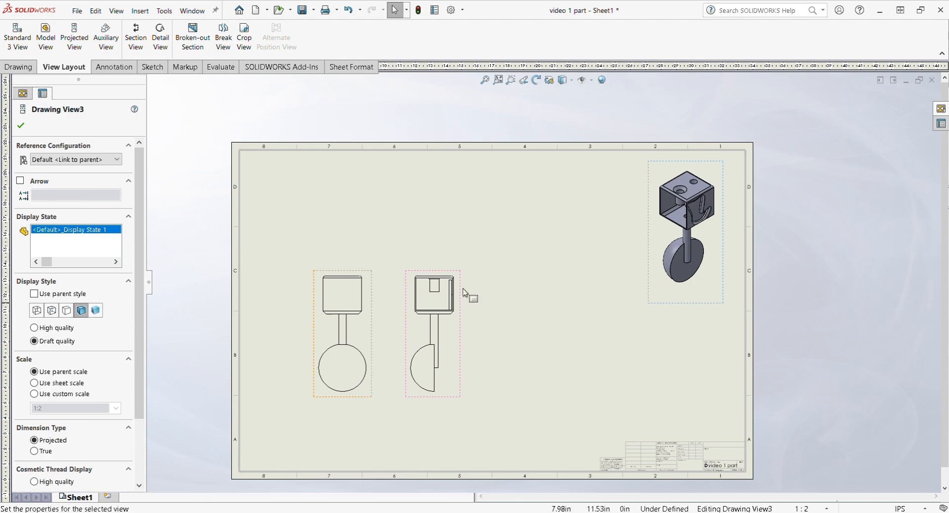
- Set the side view's display style to Hidden Lines Visible
scroll(721, 205, "down", 2)
scroll(736, 202, "up", 3)
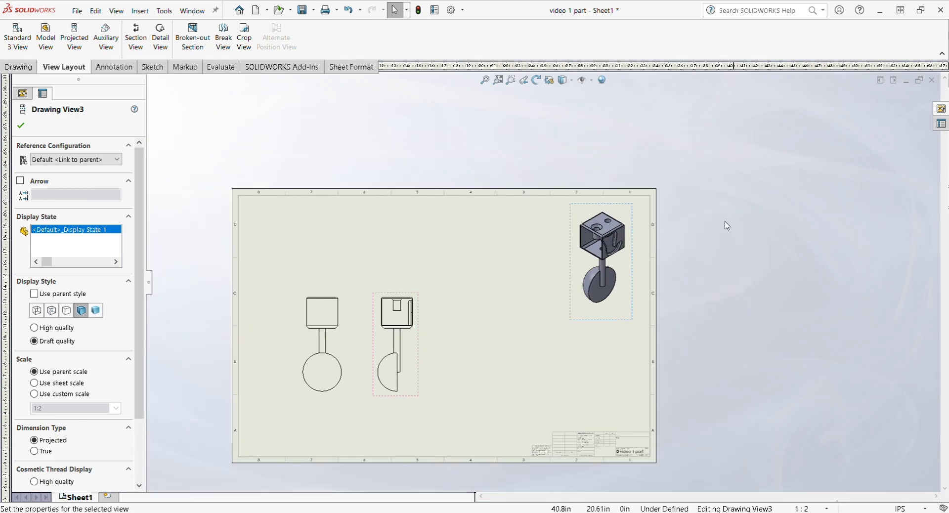
left_click(408, 345)
scroll(450, 375, "up", 2)
scroll(450, 375, "down", 2)
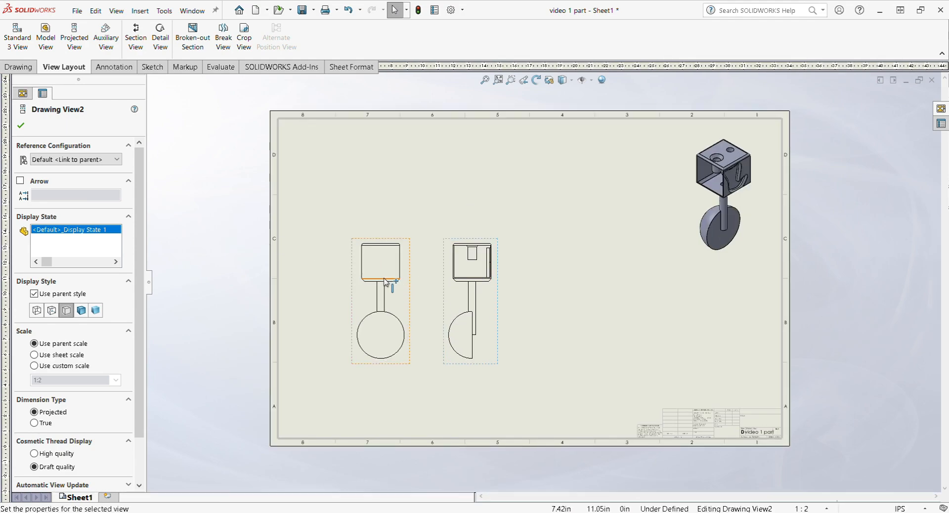
scroll(371, 271, "down", 2)
scroll(614, 311, "up", 3)
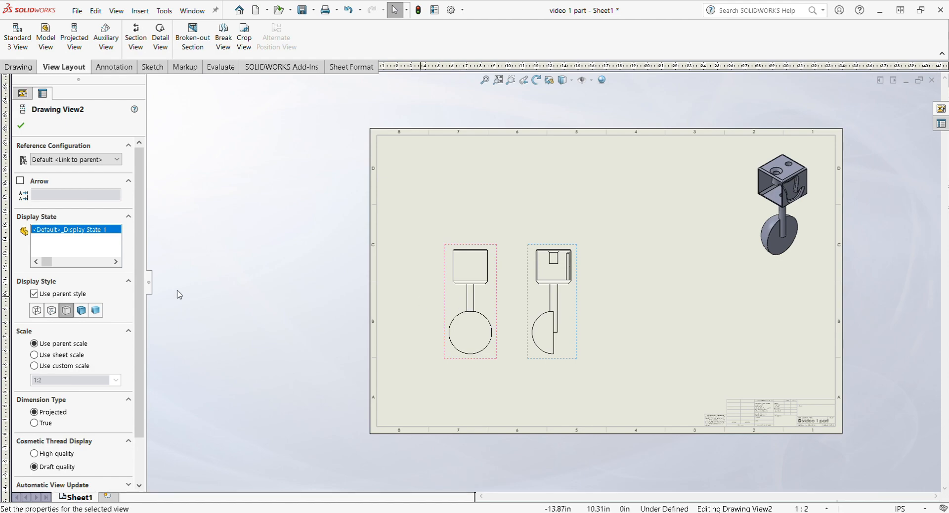
left_click(51, 312)
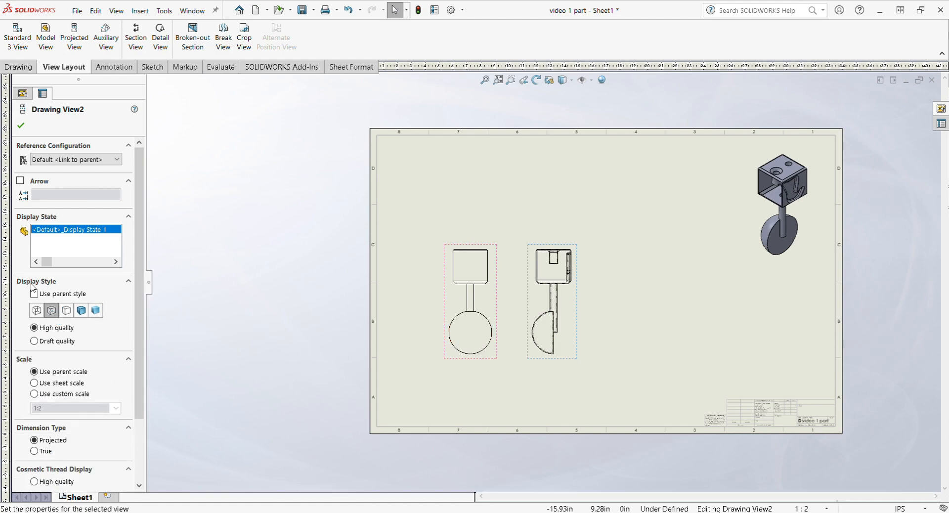
- Examine the hidden lines in the side view and compare them with the features in the isometric view
scroll(544, 319, "down", 5)
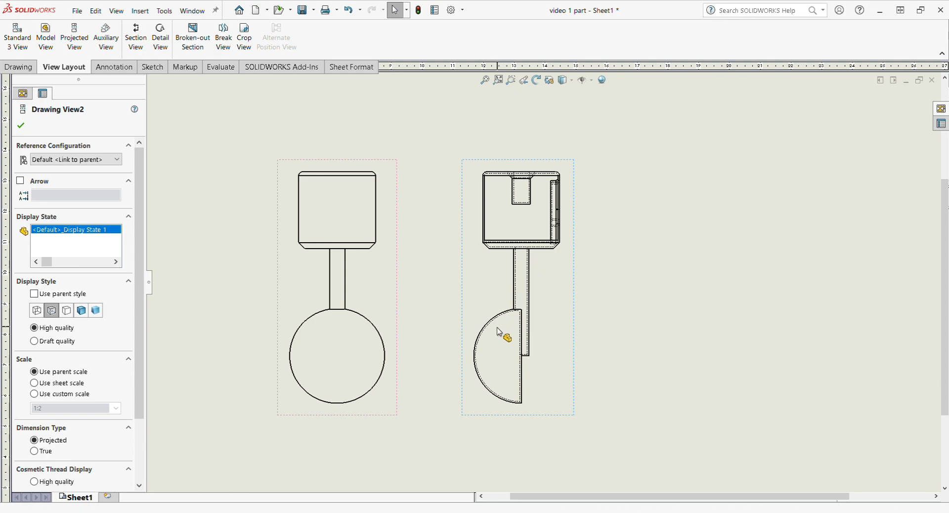
scroll(544, 297, "up", 3)
scroll(776, 227, "down", 3)
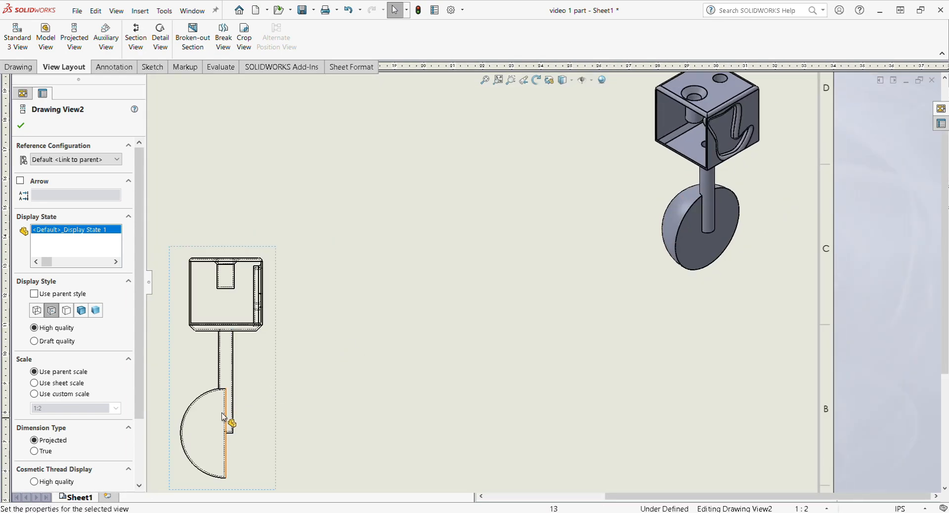
scroll(374, 368, "up", 3)
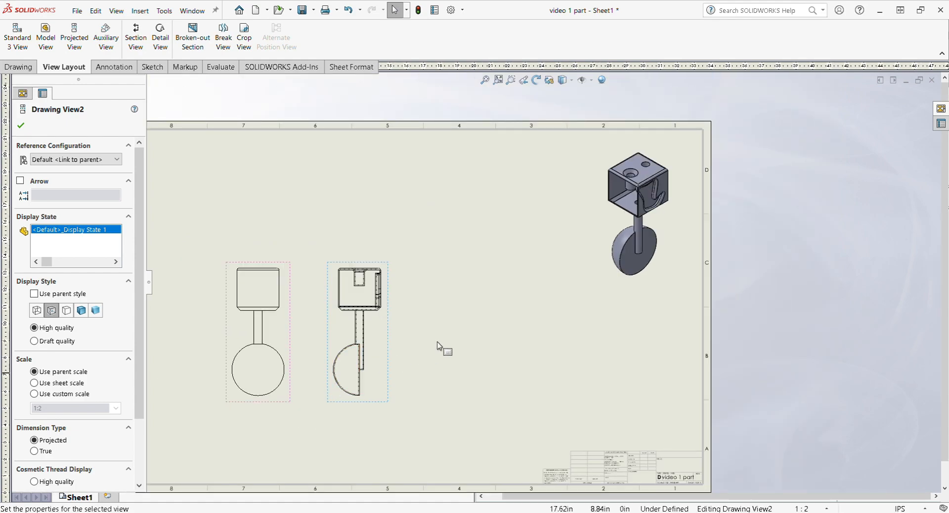
scroll(603, 208, "down", 3)
scroll(603, 209, "down", 2)
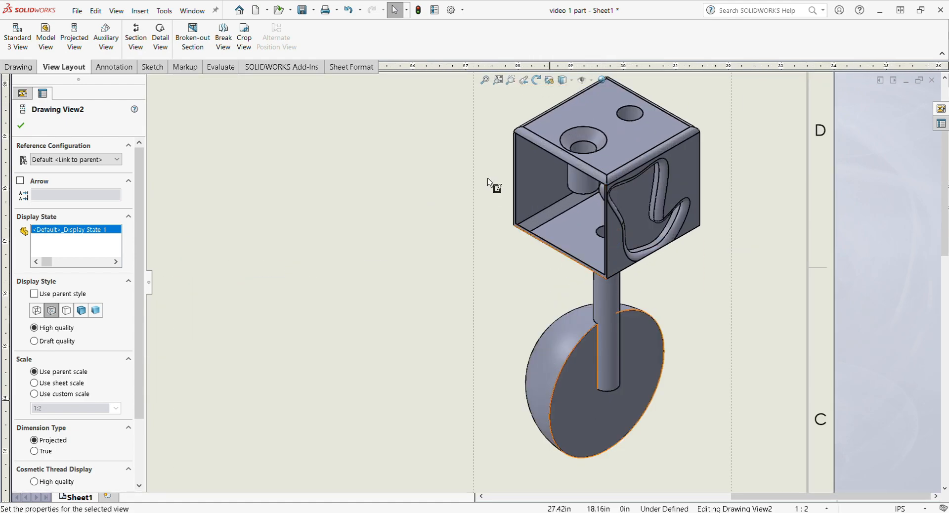
scroll(679, 108, "up", 2)
scroll(679, 107, "up", 2)
scroll(408, 331, "up", 1)
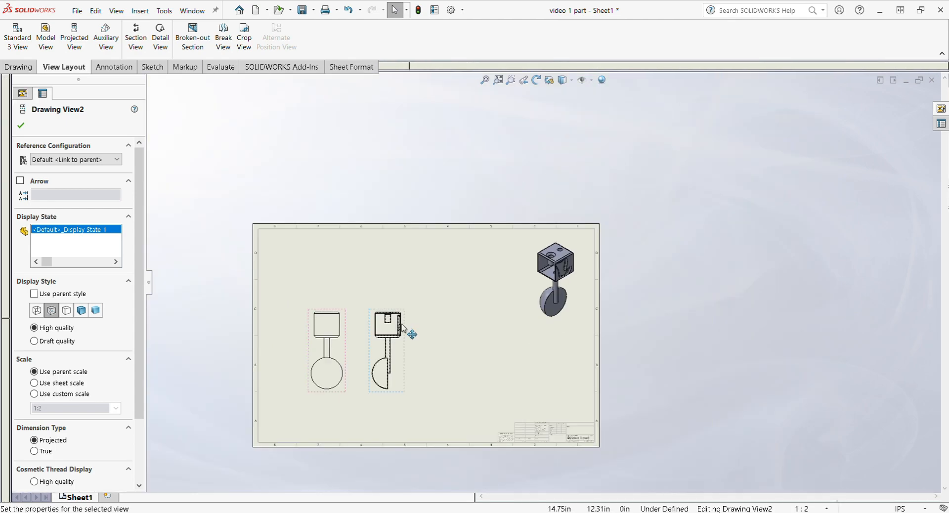
scroll(428, 406, "down", 3)
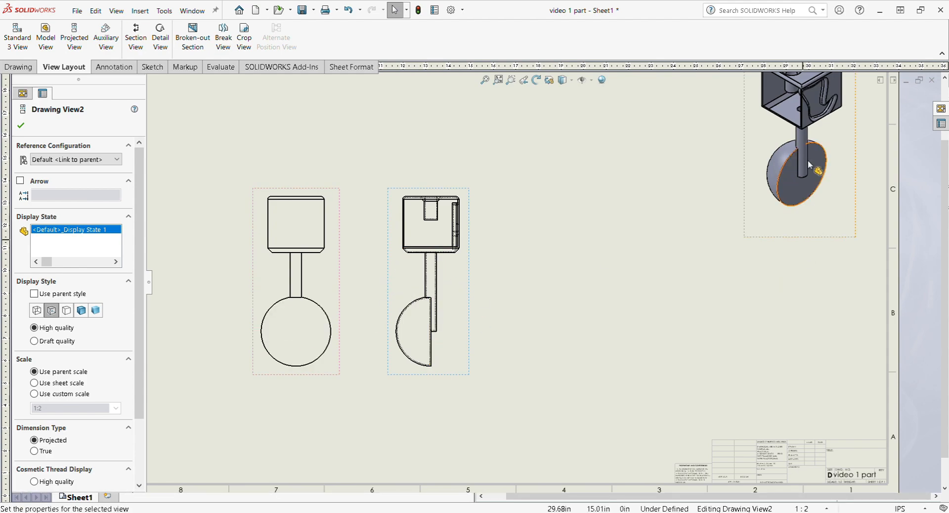
scroll(399, 298, "up", 3)
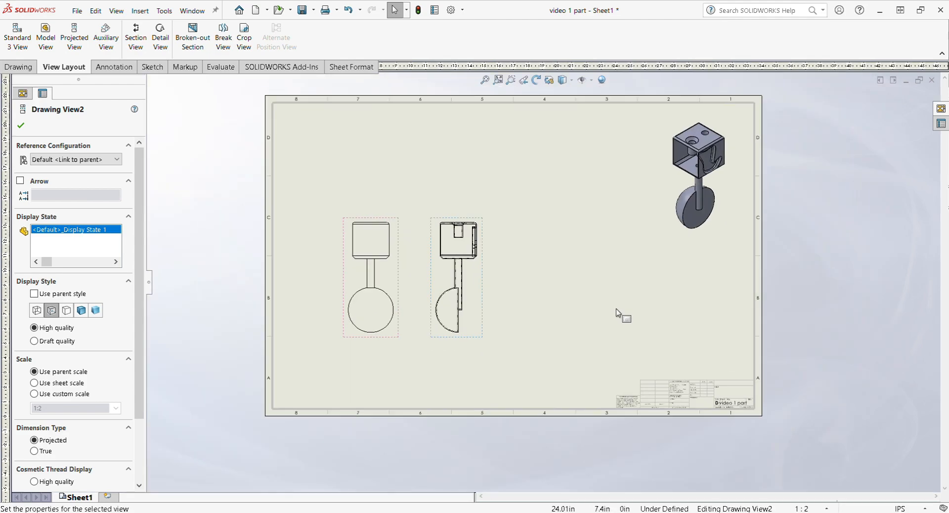
scroll(450, 302, "down", 1)
scroll(512, 270, "down", 2)
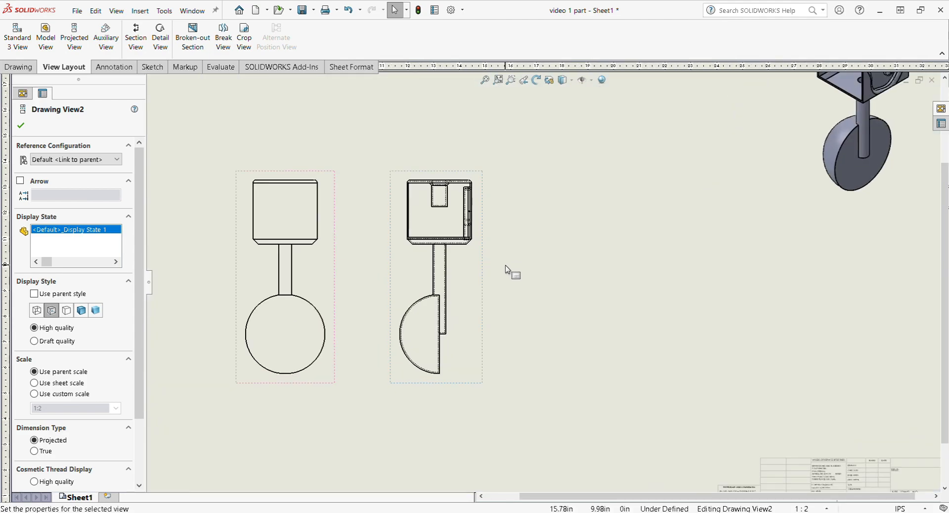
- Move the side view horizontally farther from the back view to widen the gap between them
left_click(519, 265)
scroll(267, 199, "up", 1)
scroll(535, 294, "up", 1)
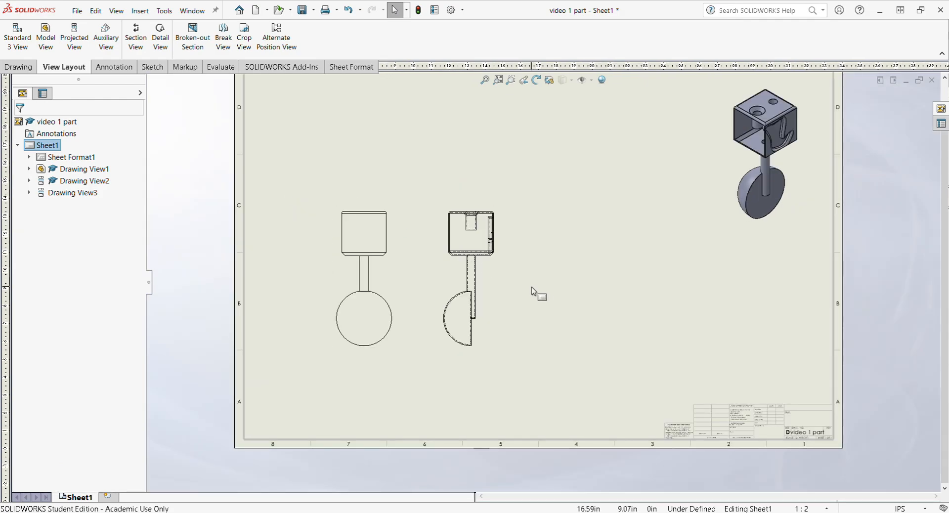
scroll(512, 288, "up", 1)
left_click(487, 277)
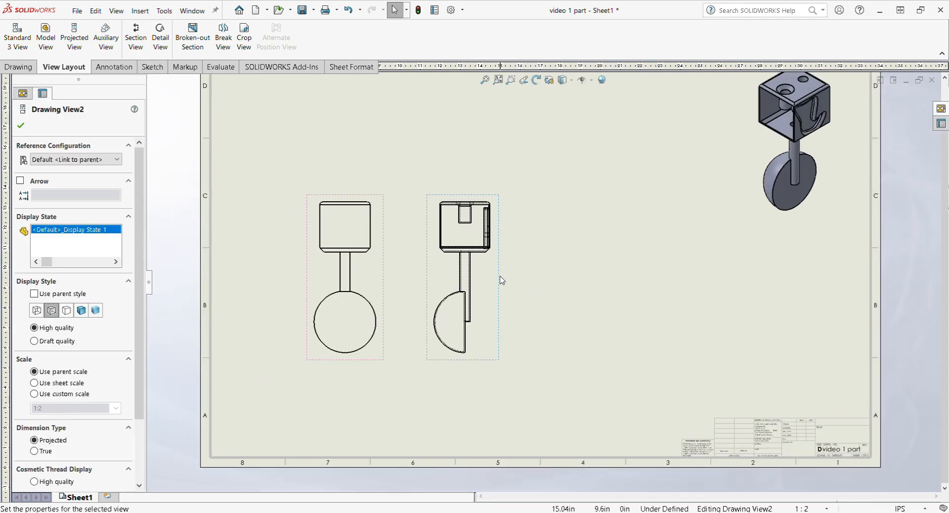
key("Escape")
left_click_drag(497, 280, 564, 281)
left_click(572, 318)
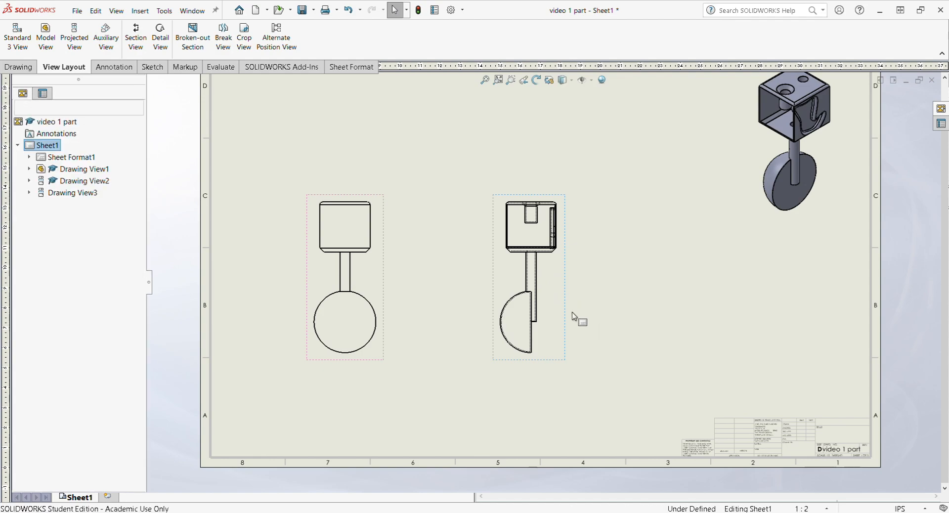
left_click(27, 68)
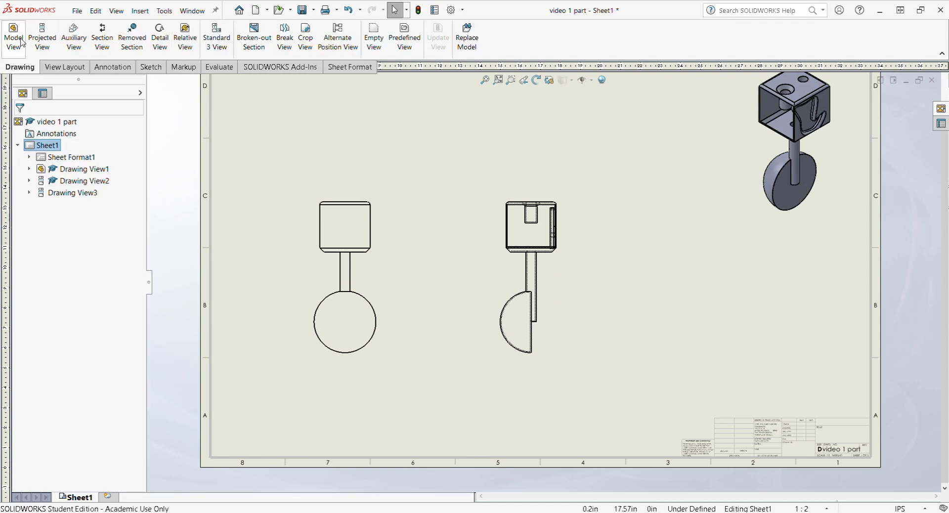
left_click(76, 70)
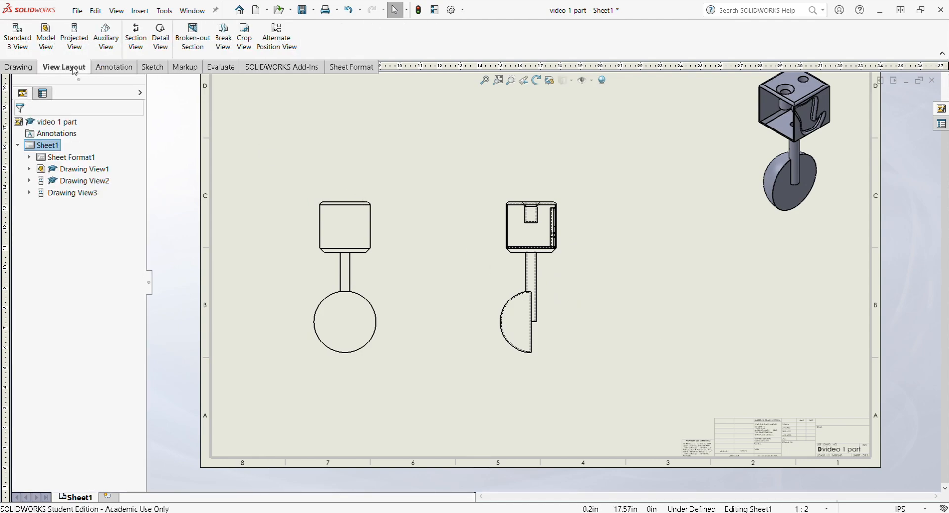
left_click(107, 69)
scroll(156, 55, "down", 2)
scroll(156, 56, "up", 4)
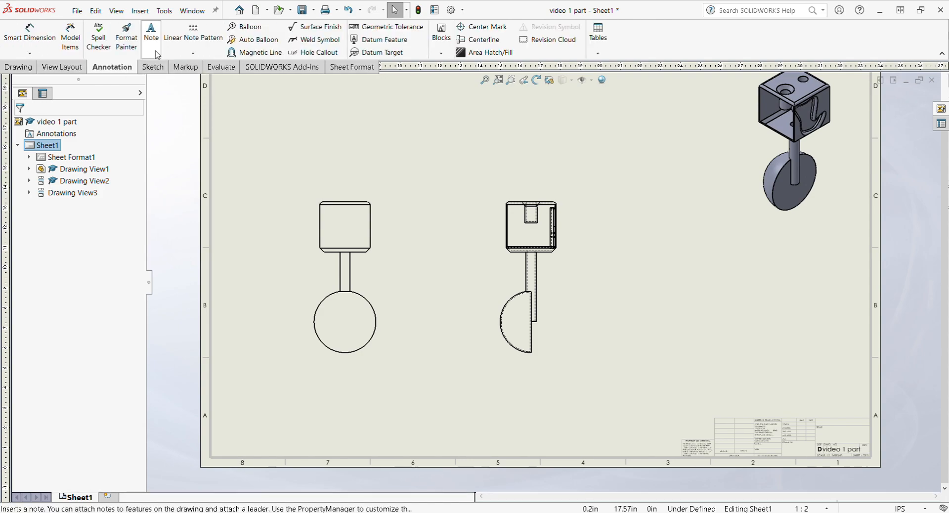
scroll(161, 56, "down", 3)
scroll(163, 54, "up", 1)
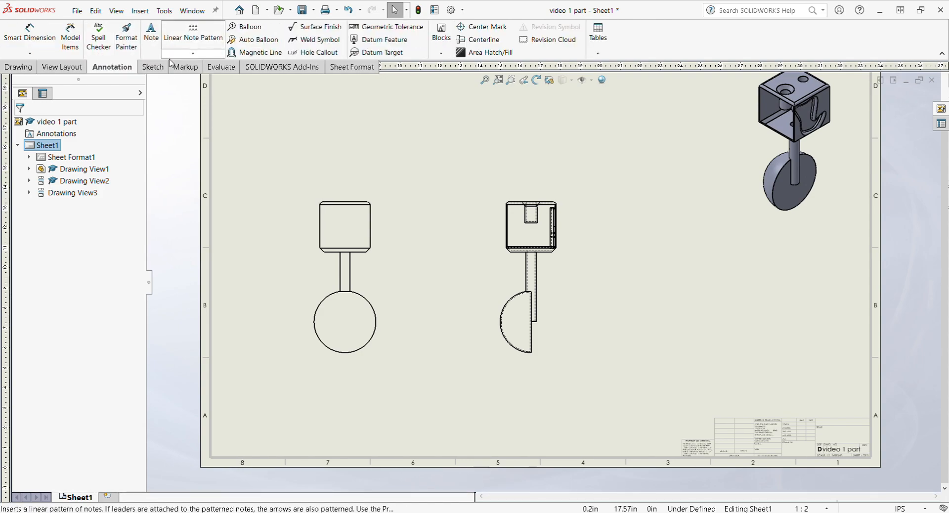
scroll(661, 47, "down", 2)
scroll(661, 47, "up", 2)
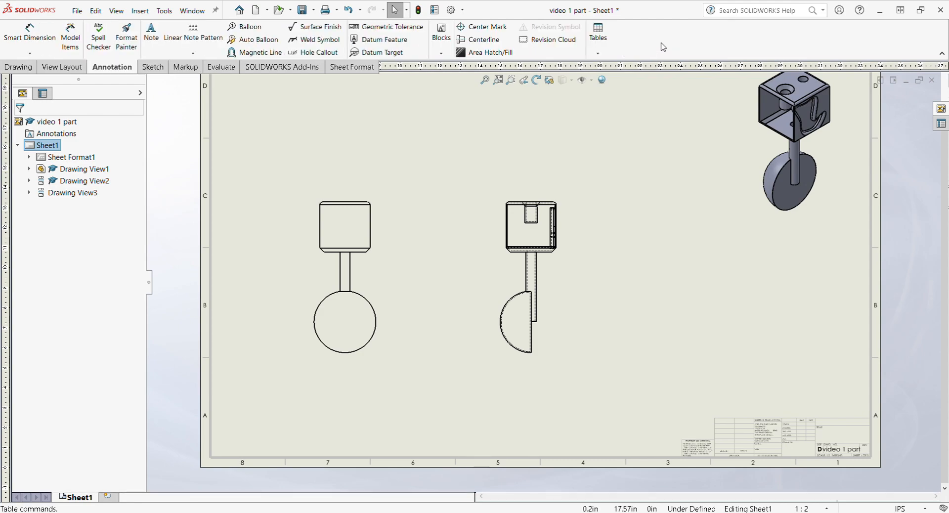
scroll(661, 46, "up", 1)
scroll(661, 47, "down", 1)
scroll(660, 46, "down", 1)
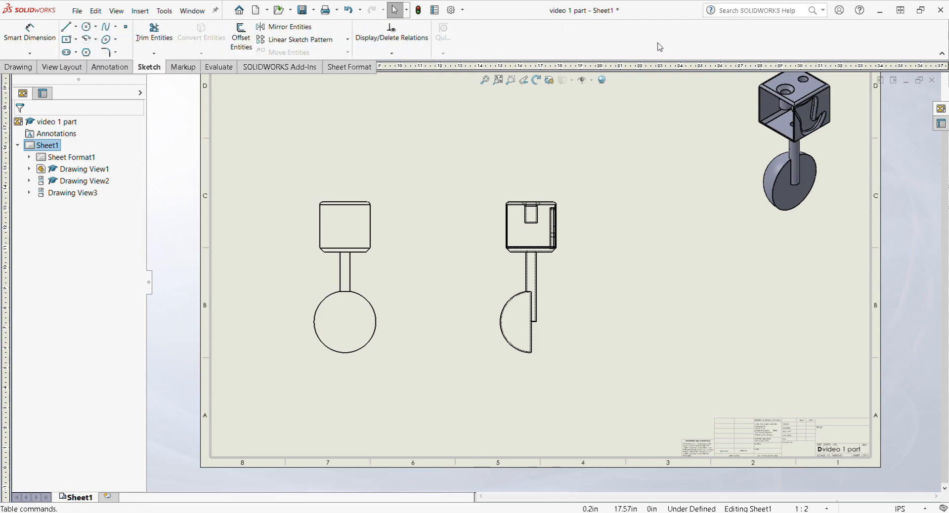
- Dimension the box's overall height in the back view with Smart Dimension, from its lower to its upper edge, placing the text left of the box
left_click(110, 66)
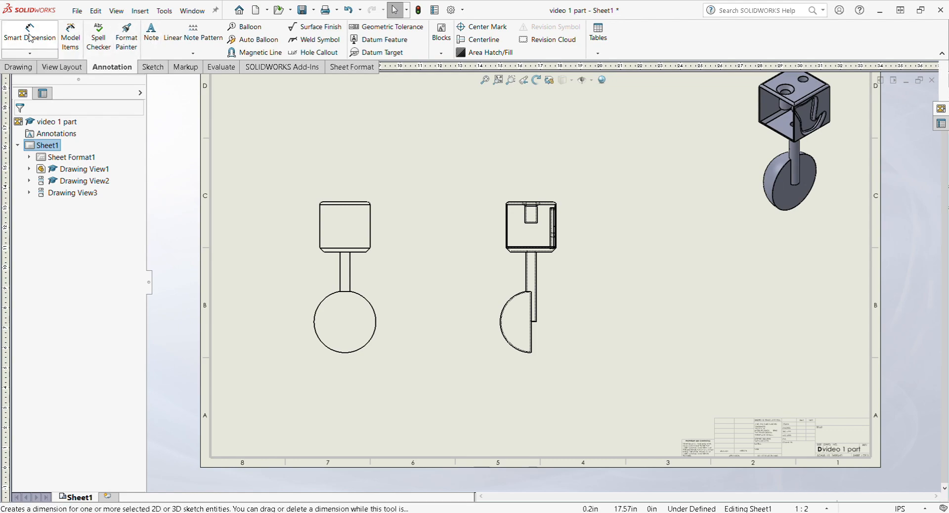
scroll(365, 269, "down", 2)
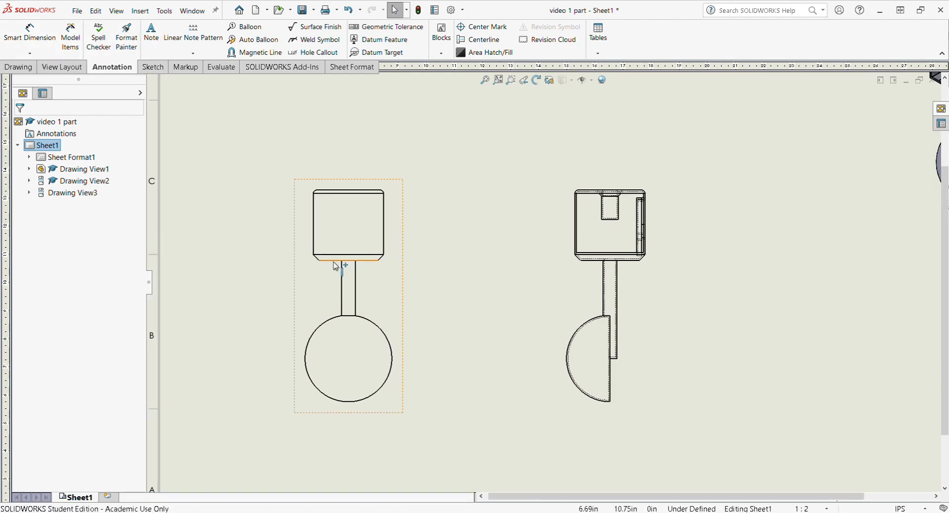
left_click(334, 263)
left_click(345, 191)
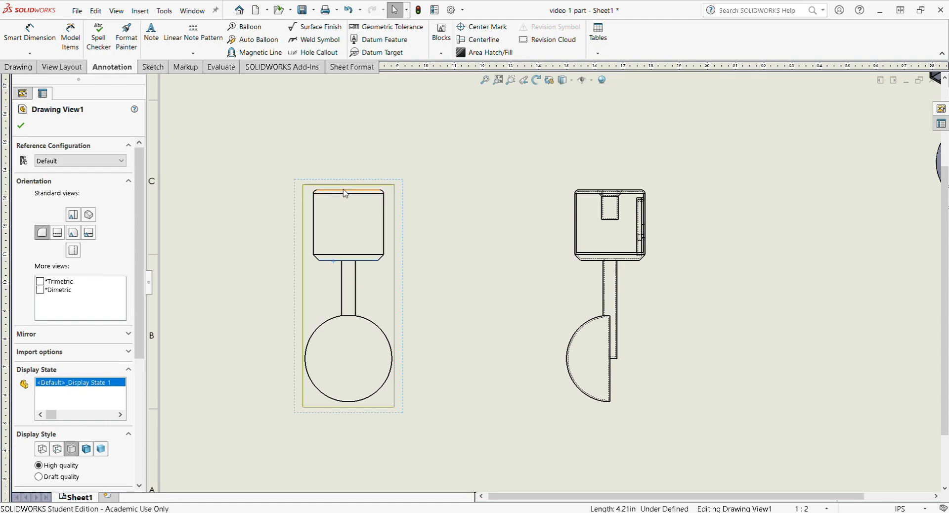
left_click(345, 192)
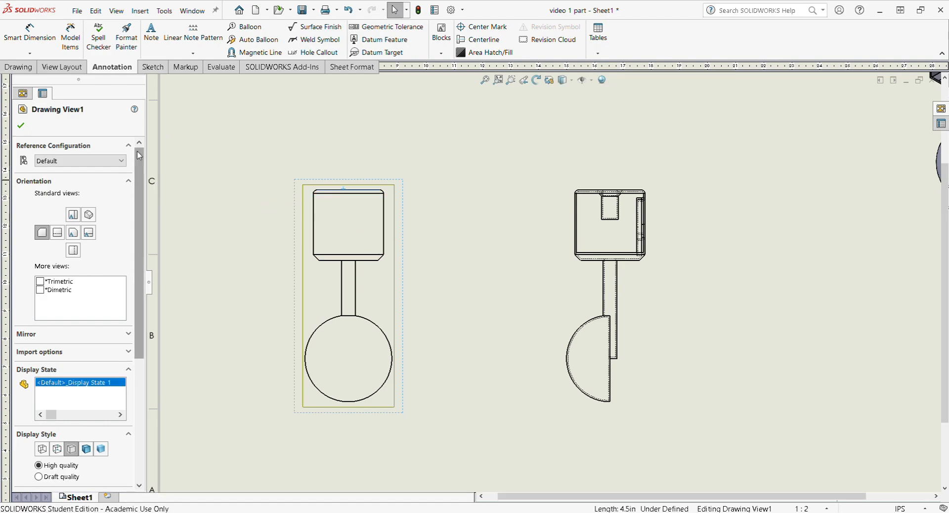
left_click(36, 31)
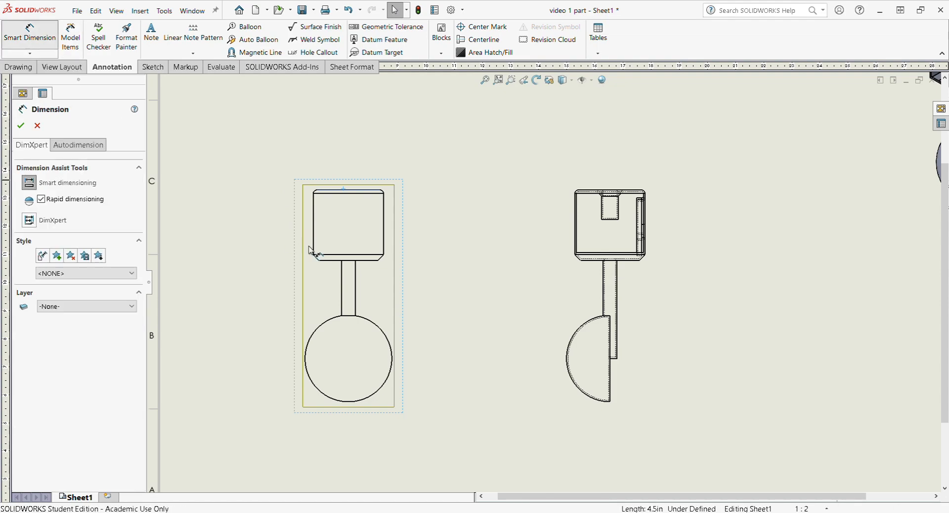
left_click(340, 259)
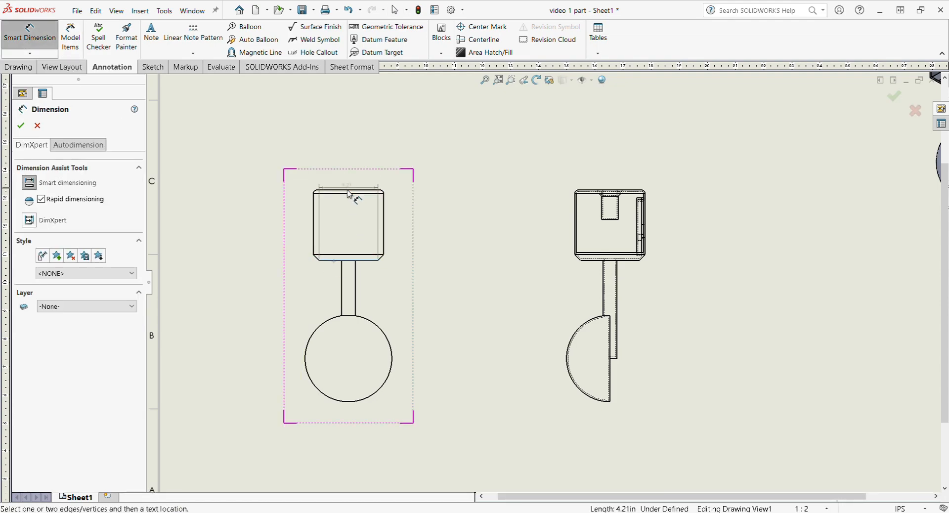
left_click(359, 190)
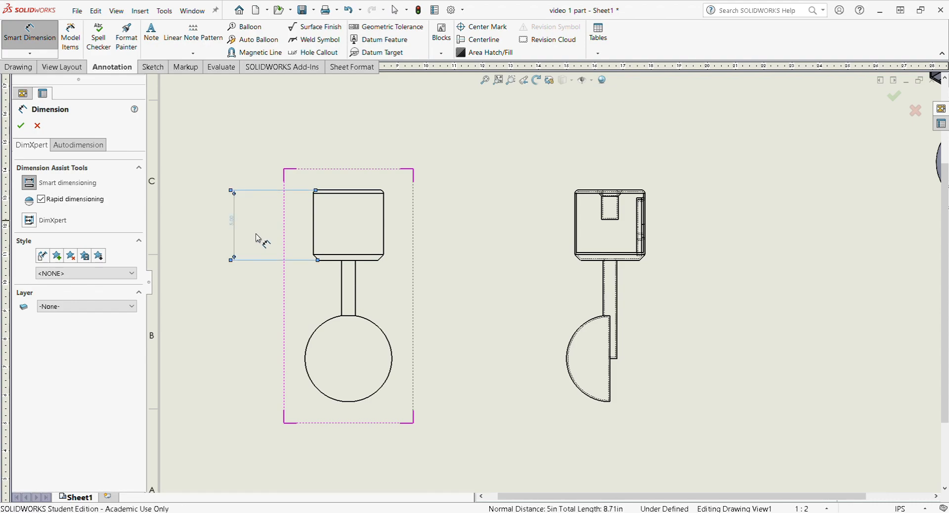
left_click(234, 232)
- Examine the box height dimension on the sheet and its value, leader, font and dimension text settings
scroll(239, 225, "down", 5)
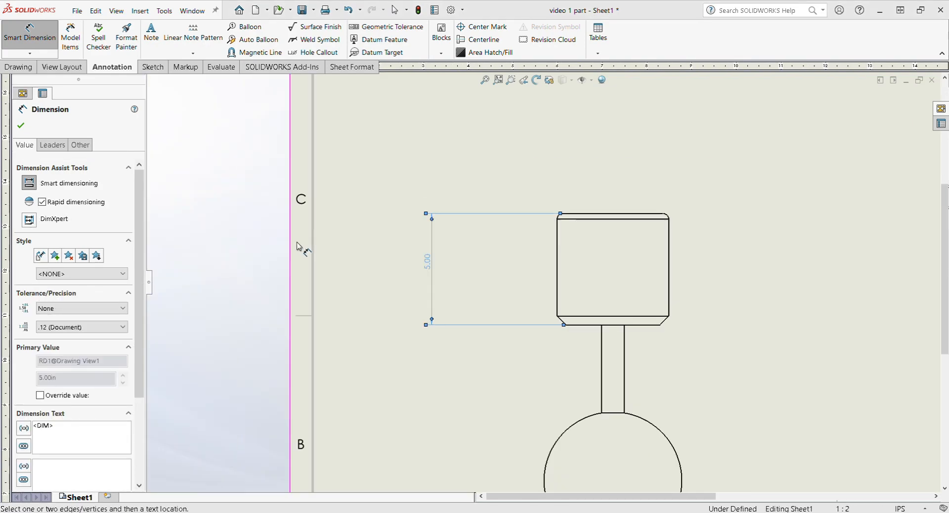
scroll(426, 276, "up", 3)
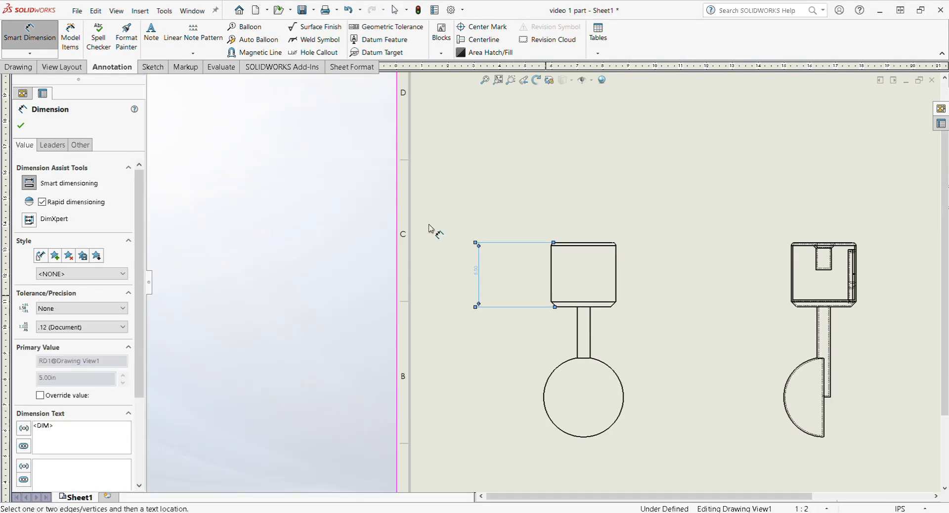
scroll(428, 229, "up", 3)
scroll(741, 331, "down", 5)
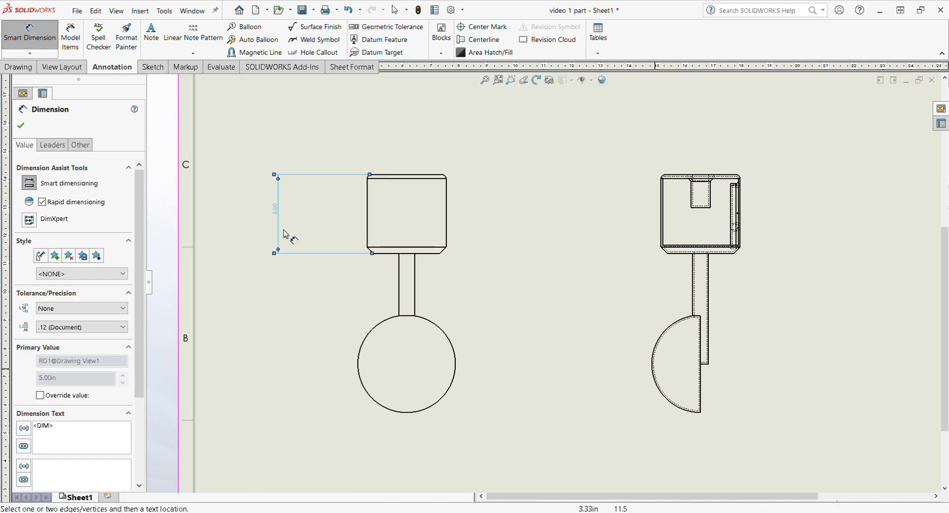
left_click(46, 144)
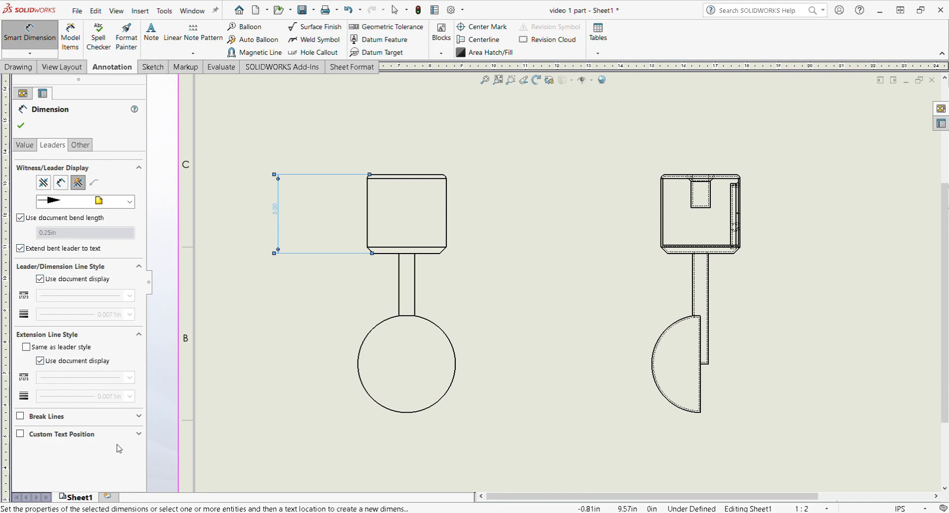
left_click(70, 145)
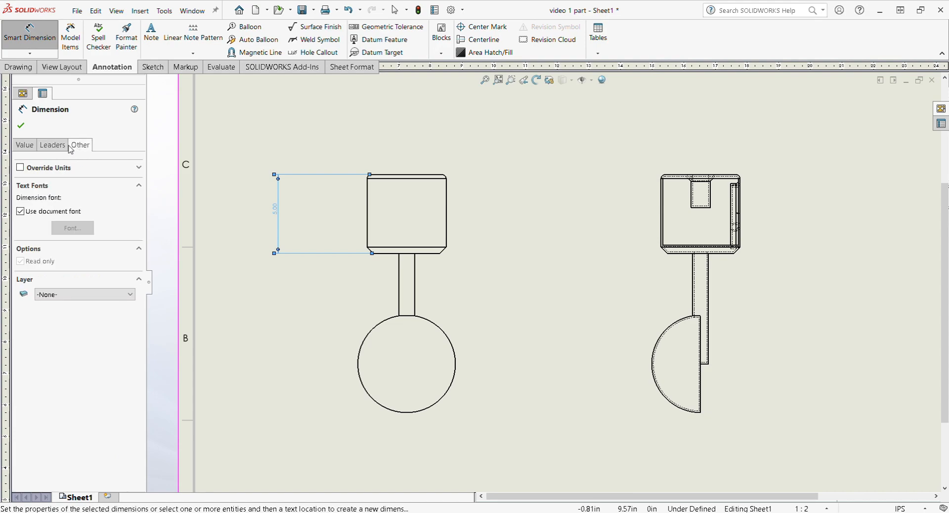
left_click(36, 146)
scroll(89, 390, "down", 5)
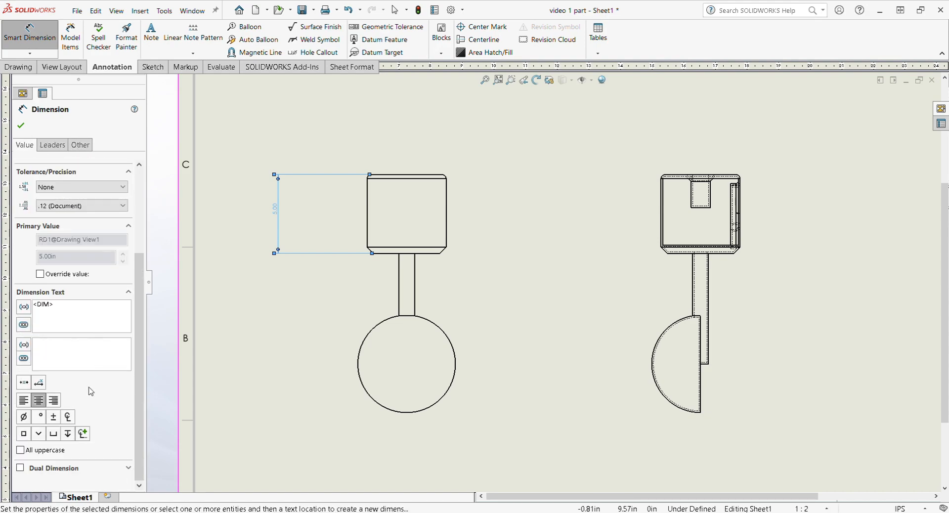
scroll(84, 305, "up", 3)
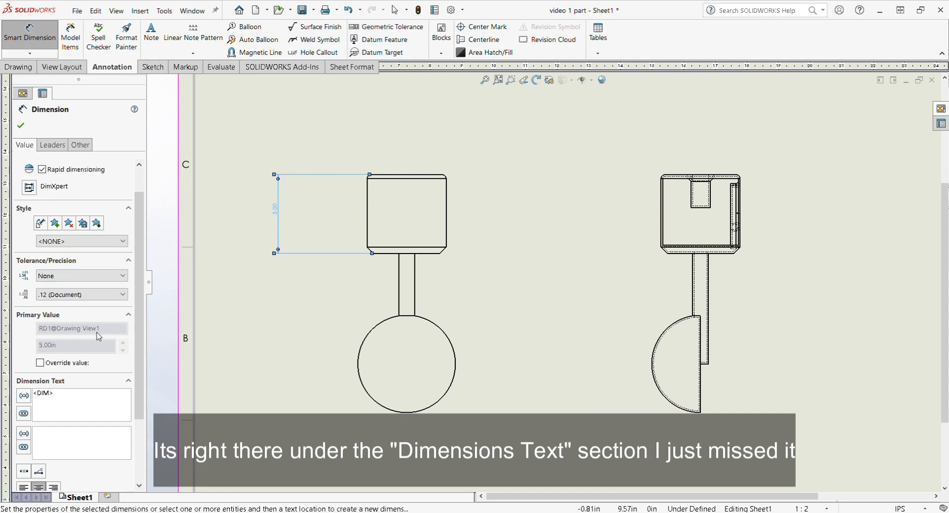
- Examine the box height dimension's leader, arrow style, extension line, break line and custom text position settings
scroll(99, 341, "down", 3)
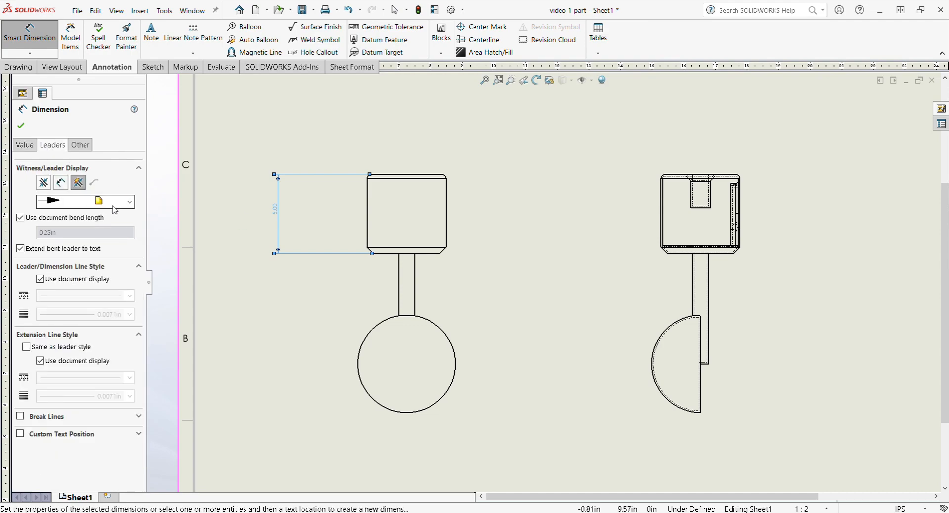
left_click(130, 202)
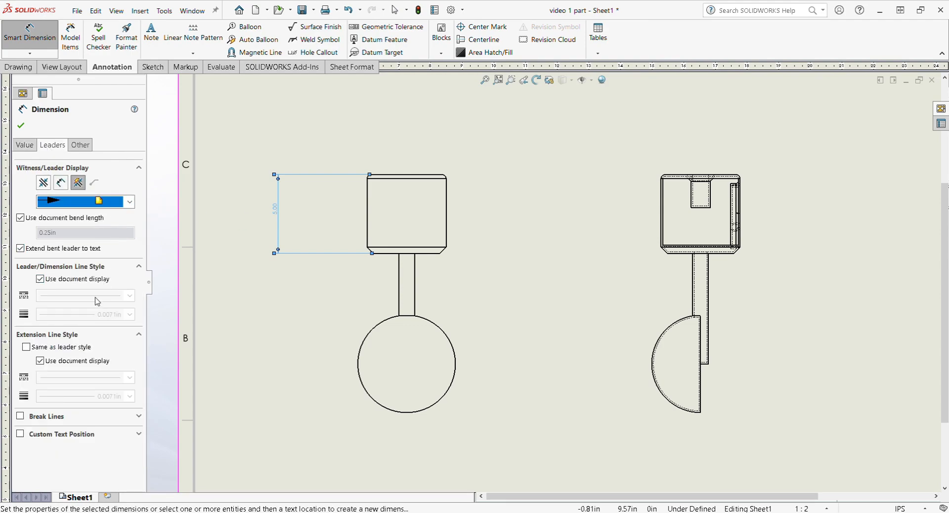
left_click(82, 418)
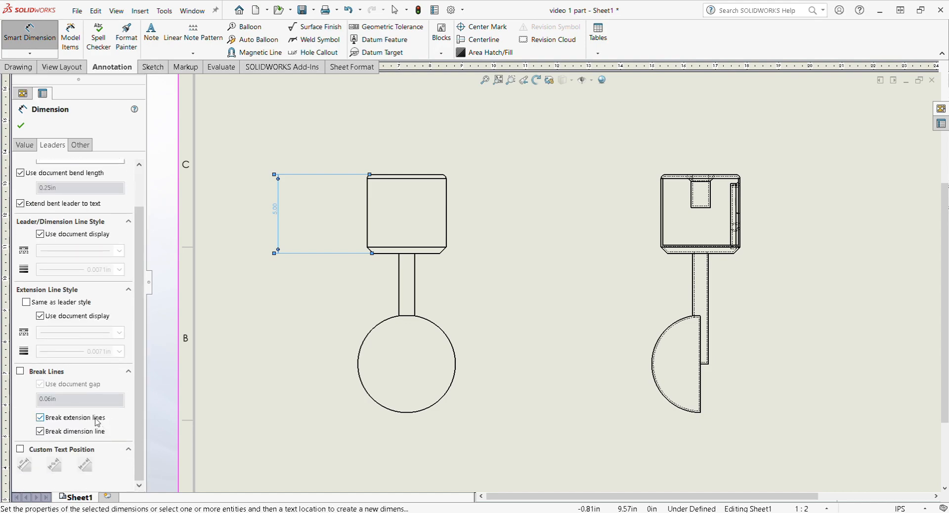
scroll(100, 306, "up", 1)
left_click(126, 267)
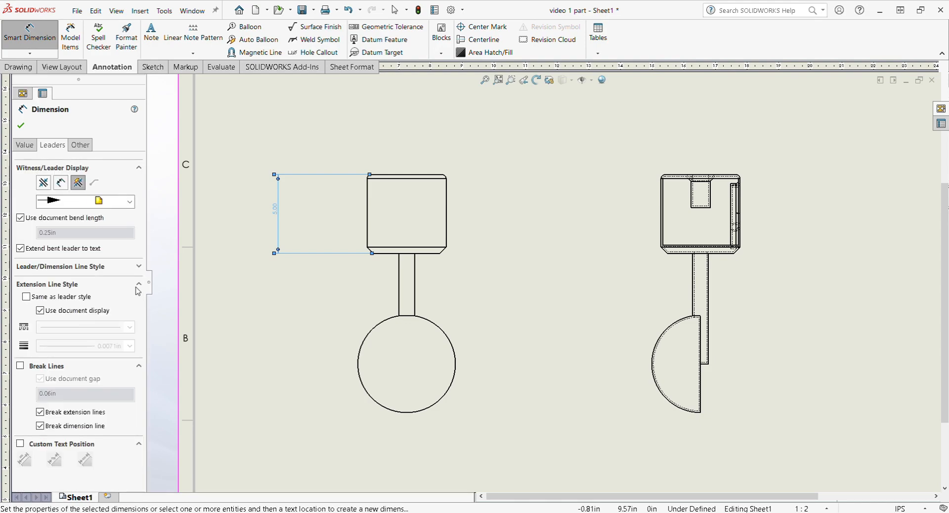
left_click(138, 285)
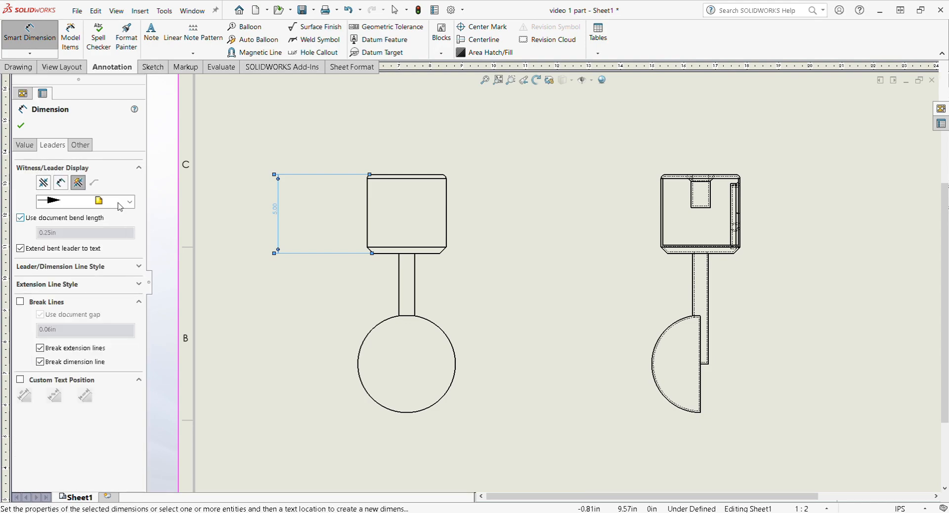
- Place the box height dimension's arrows inside, with its text in parentheses and offset from the dimension line
left_click(62, 185)
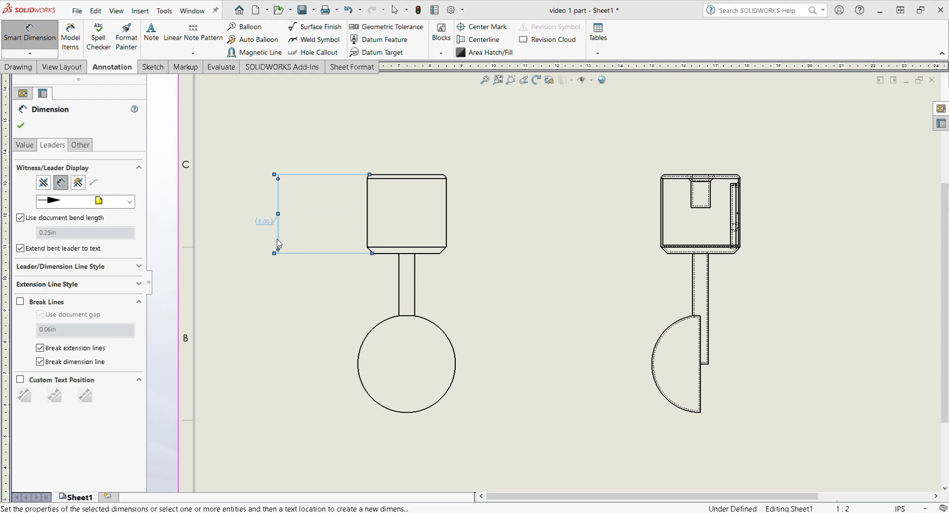
scroll(226, 210, "down", 5)
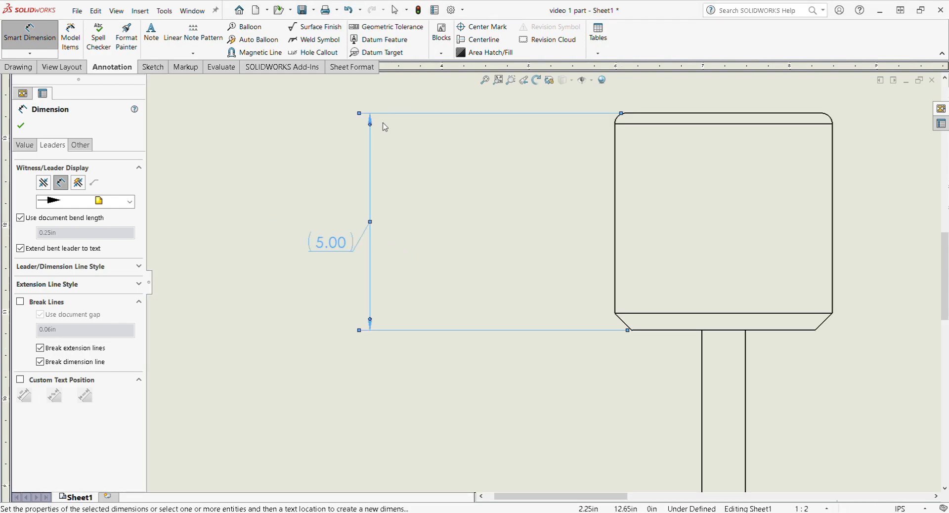
scroll(259, 228, "up", 1)
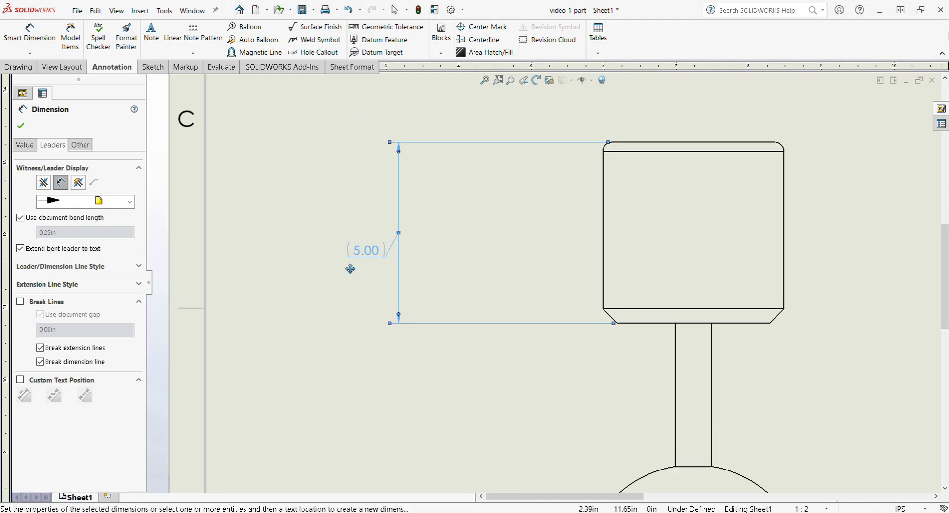
key("Escape")
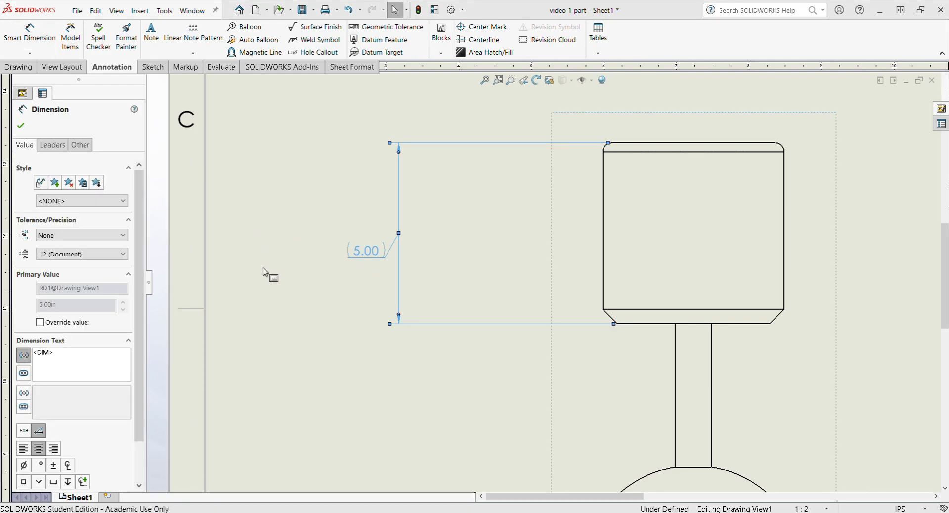
- Examine the box height dimension, the arrangement of the views on the sheet and the title block
scroll(314, 227, "up", 5)
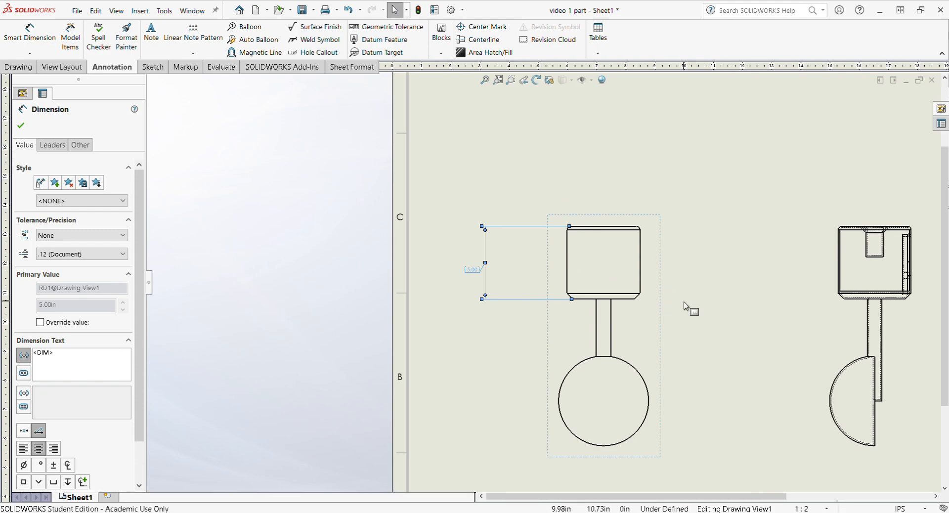
scroll(688, 307, "down", 2)
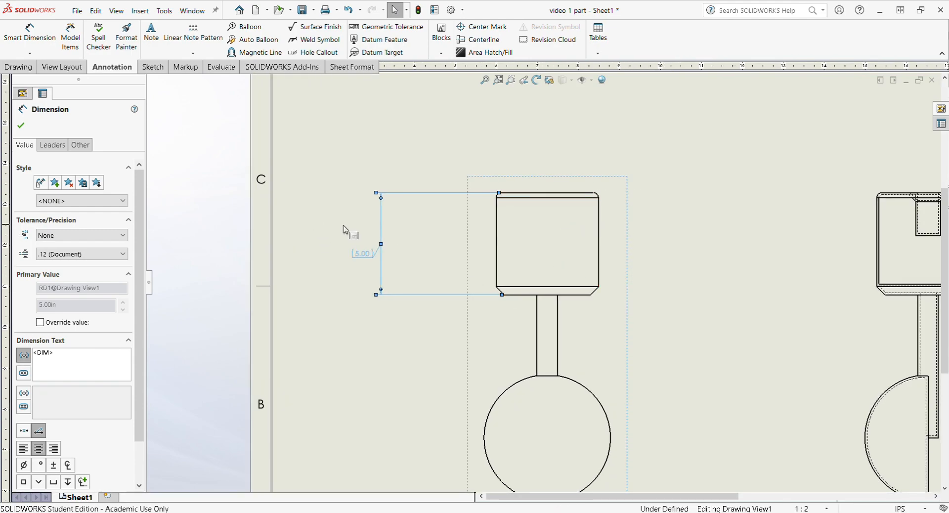
key("z")
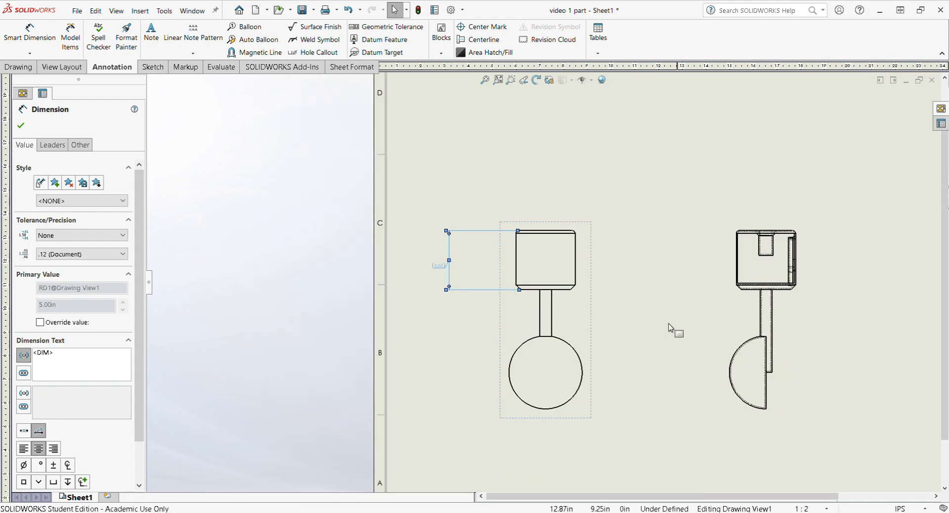
scroll(608, 303, "up", 2)
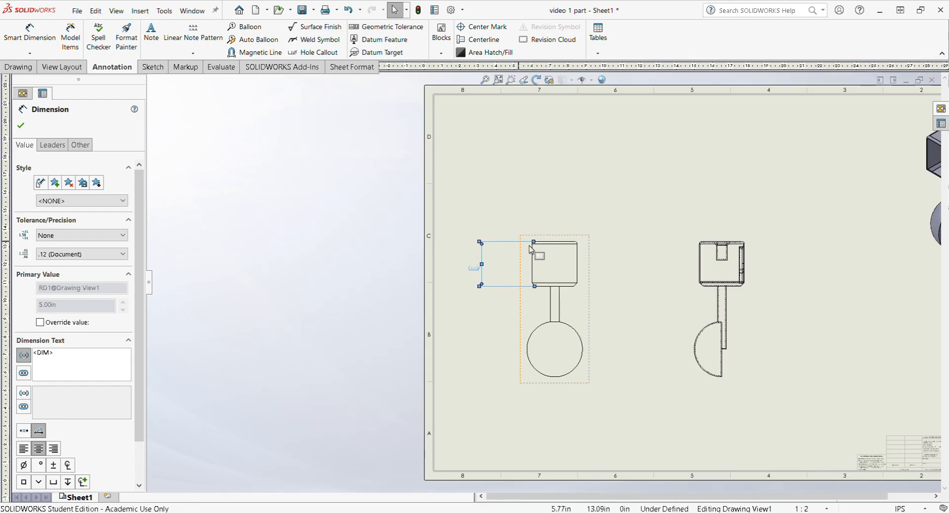
scroll(307, 193, "up", 2)
scroll(731, 403, "down", 1)
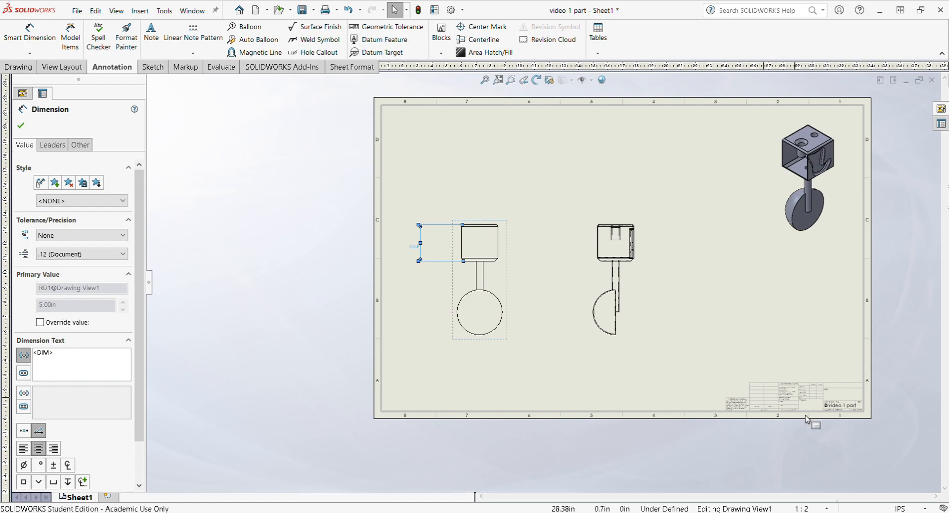
scroll(737, 382, "down", 4)
scroll(736, 382, "down", 2)
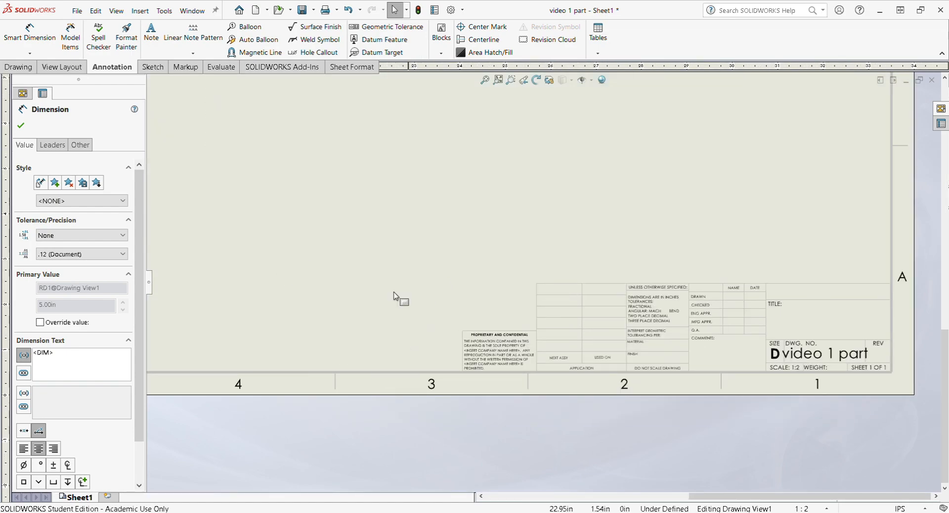
scroll(676, 375, "up", 5)
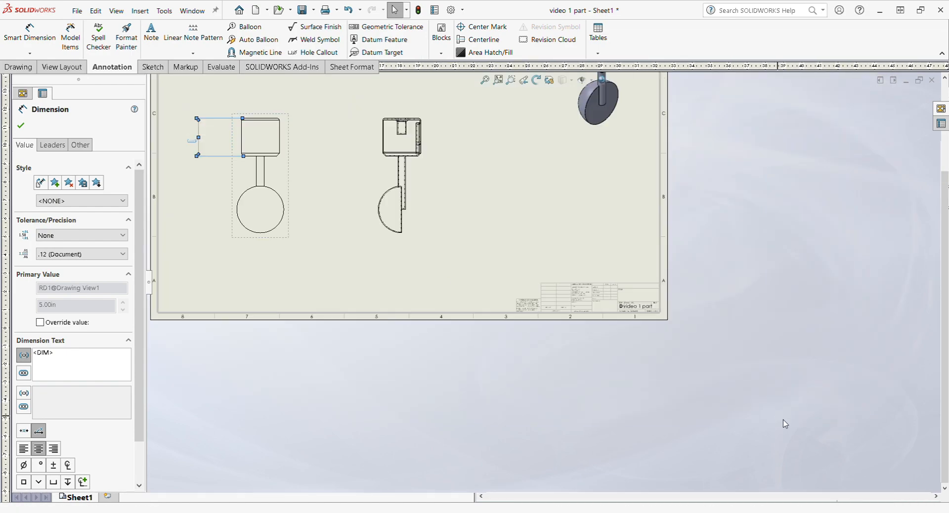
scroll(467, 303, "down", 1)
scroll(454, 296, "down", 3)
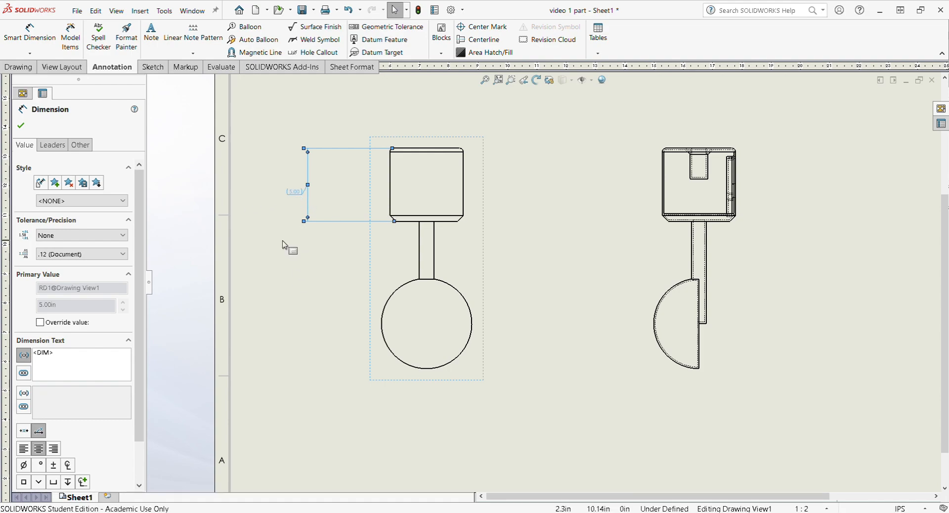
scroll(291, 198, "down", 3)
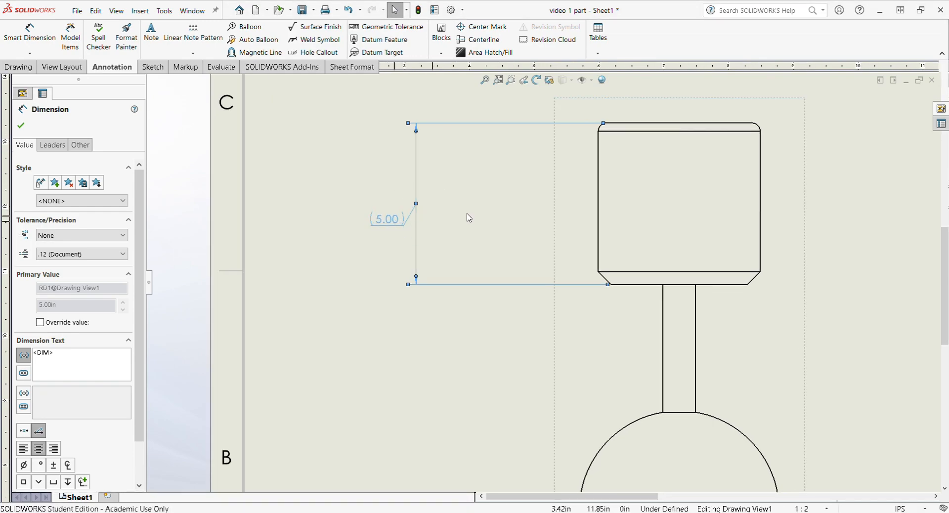
- Undo the last two changes to the box height dimension and remove the parentheses from its text
key("ctrl+z")
key("ctrl+z")
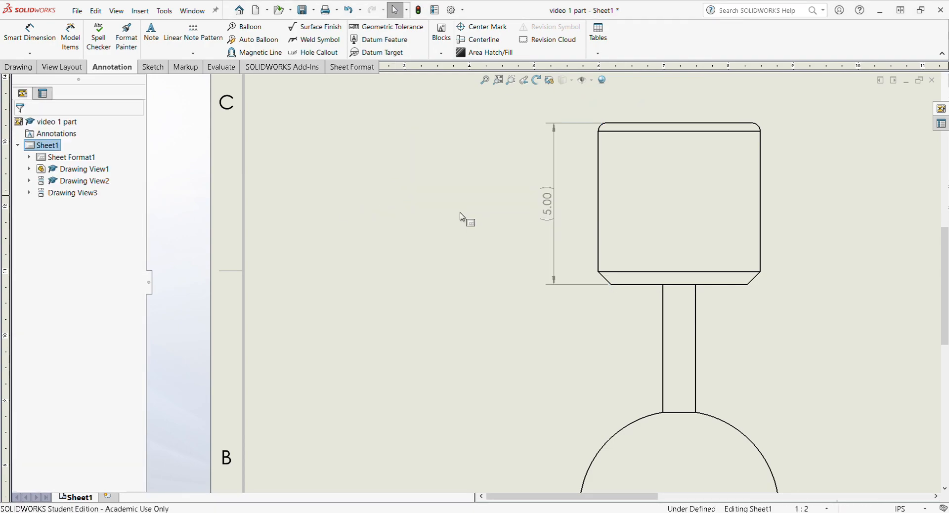
left_click(546, 205)
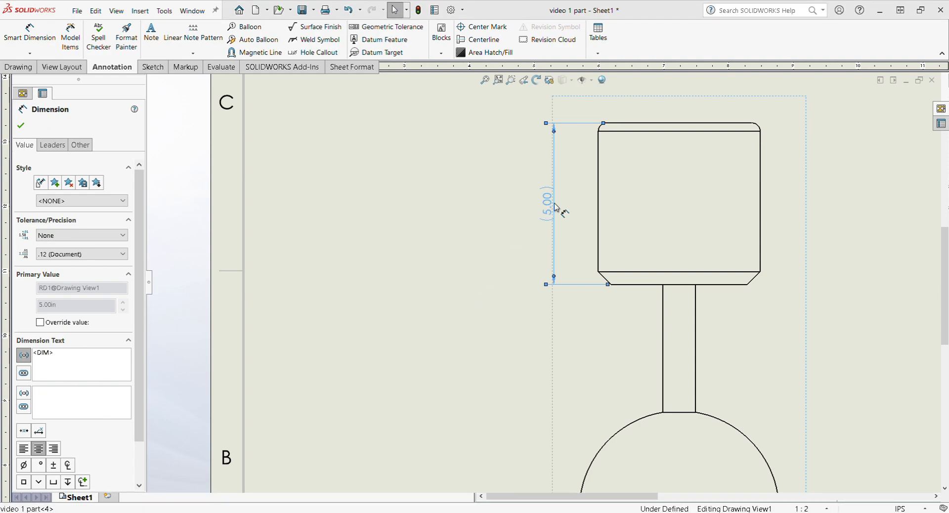
left_click(575, 196)
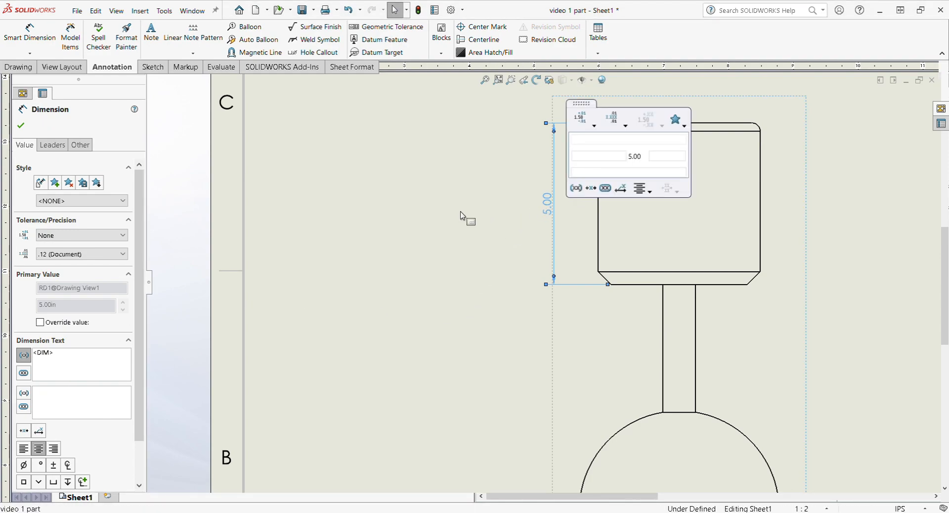
left_click(463, 214)
- Try a radius dimension on the back view's circle with its text on the circle's edge, and delete it
scroll(363, 200, "up", 3)
scroll(750, 275, "down", 3)
scroll(553, 247, "up", 3)
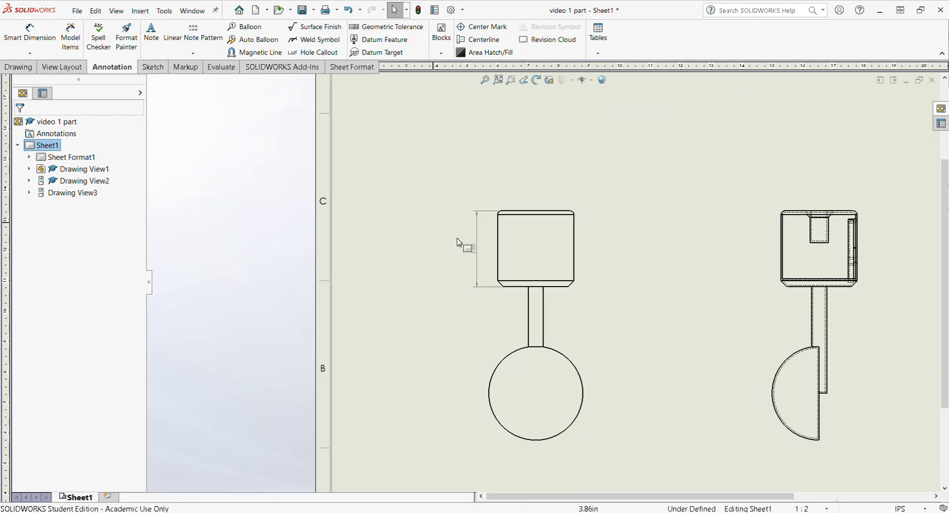
scroll(463, 243, "down", 1)
left_click(35, 42)
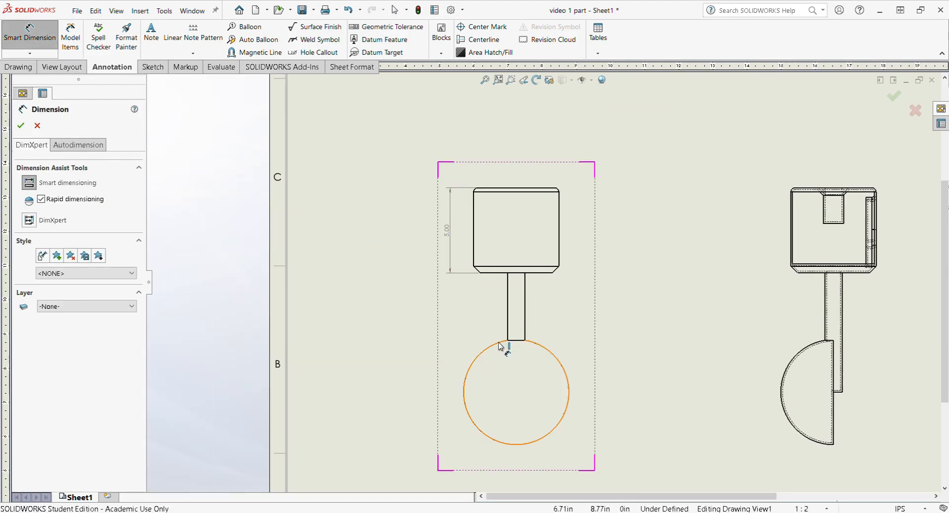
left_click(543, 351)
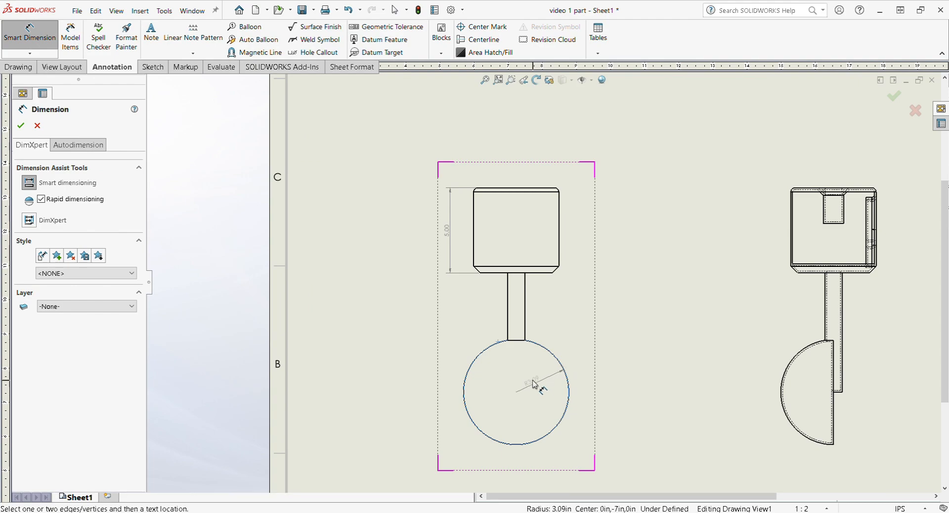
left_click(550, 357)
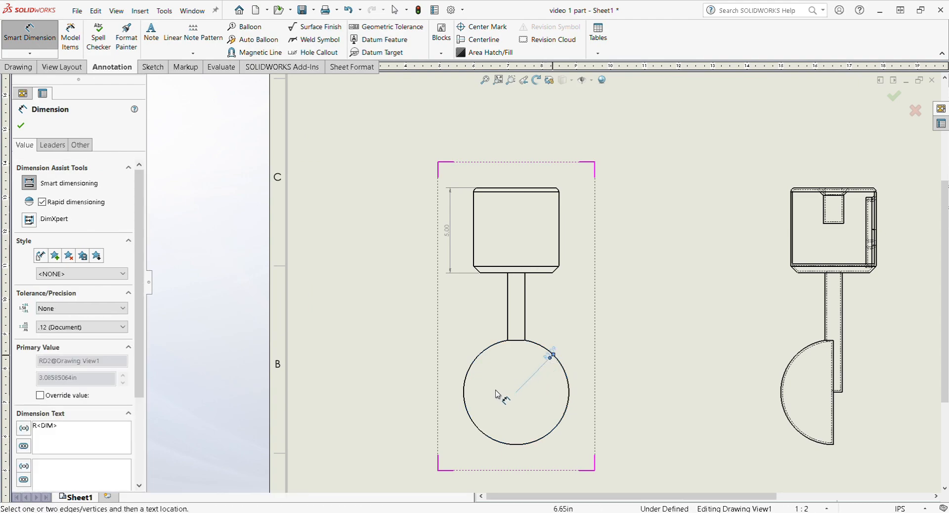
key("Escape")
scroll(568, 346, "up", 2)
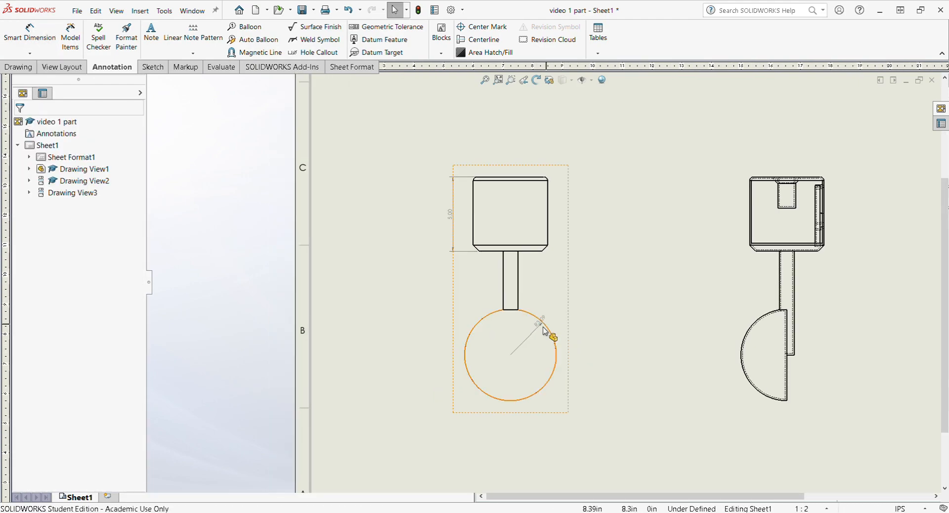
left_click(541, 323)
key("Delete")
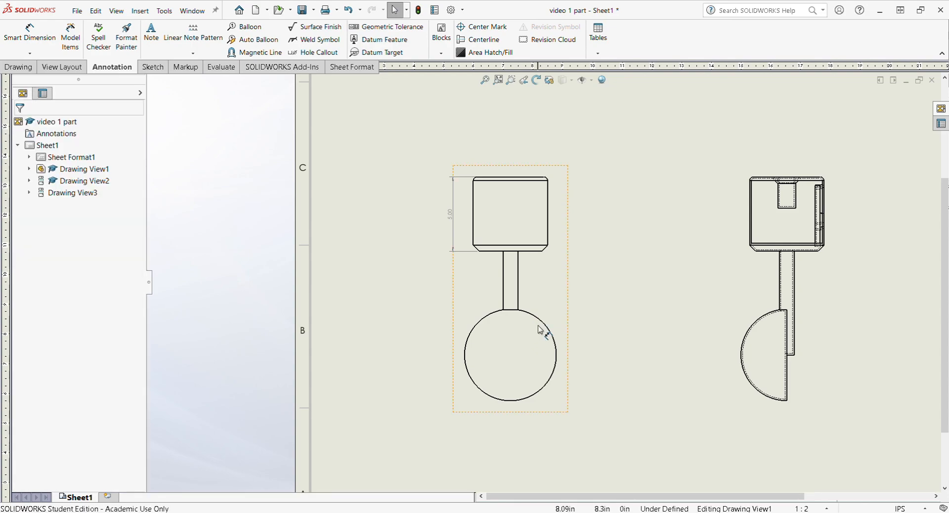
- Dimension the radius of the circle in the back view with Smart Dimension, placing the text outside, above and left of the circle
left_click(17, 45)
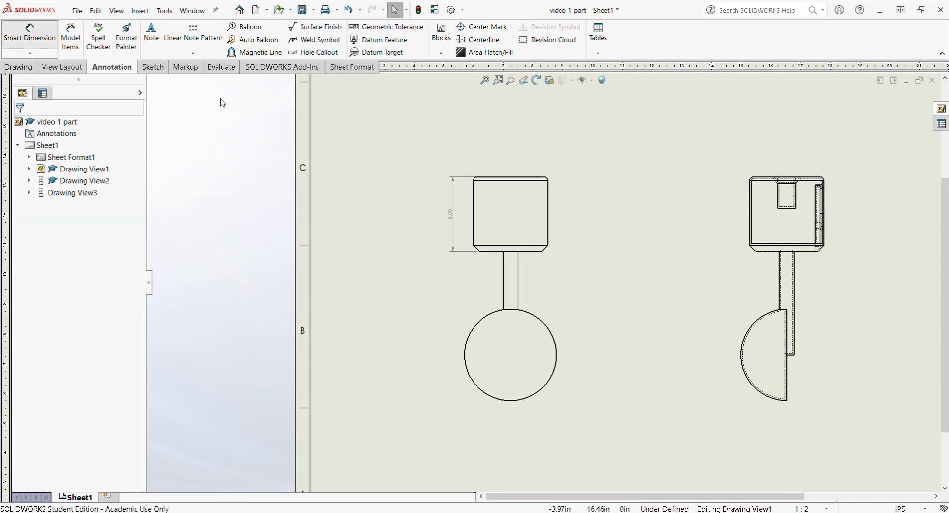
left_click(488, 322)
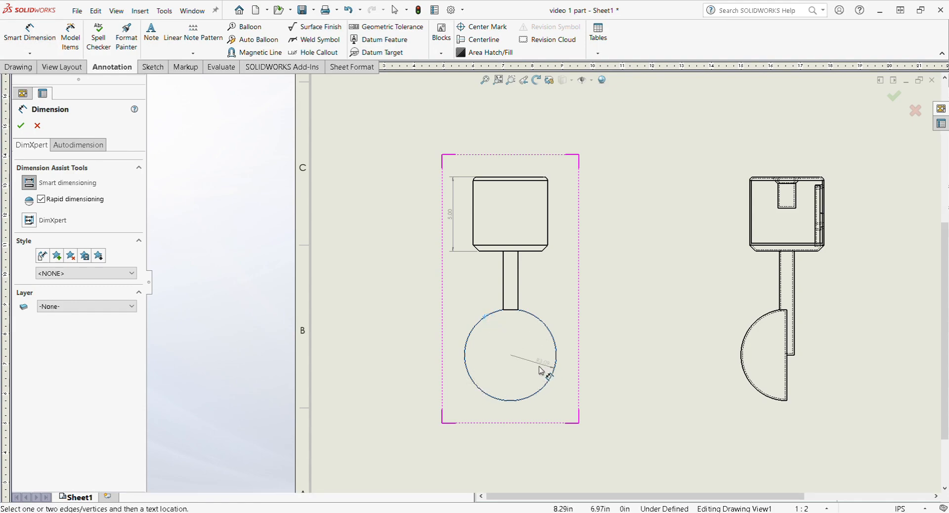
left_click(416, 319)
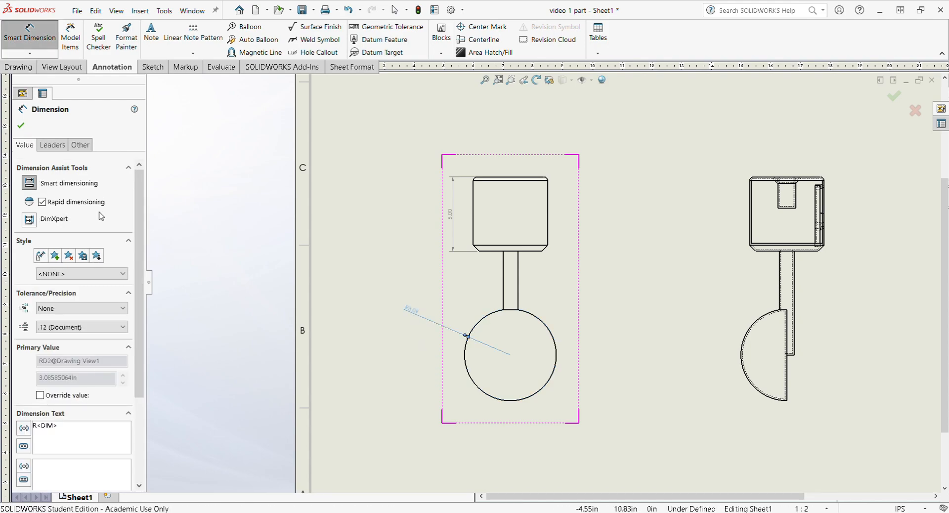
- Change the circle's radius dimension in the back view to display as a diameter
left_click(52, 146)
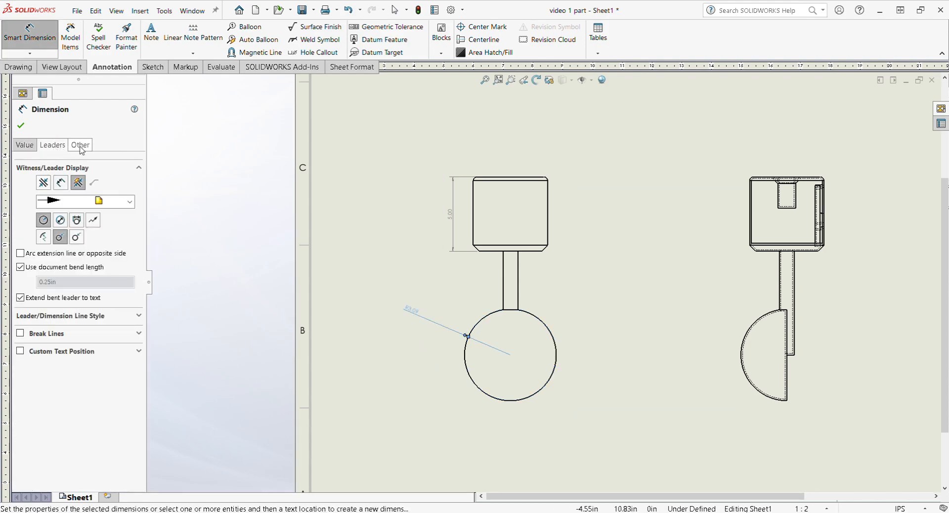
left_click(60, 220)
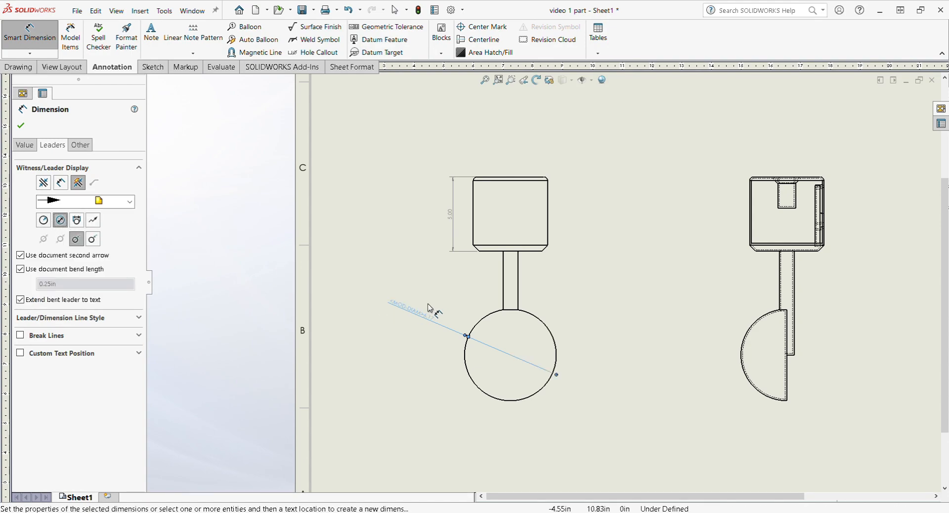
scroll(428, 307, "down", 6)
scroll(319, 213, "up", 4)
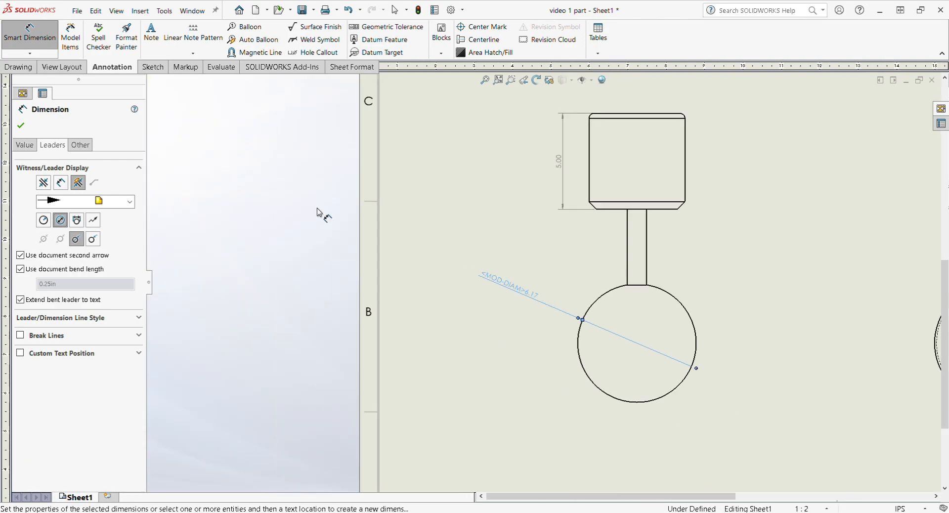
scroll(692, 365, "down", 2)
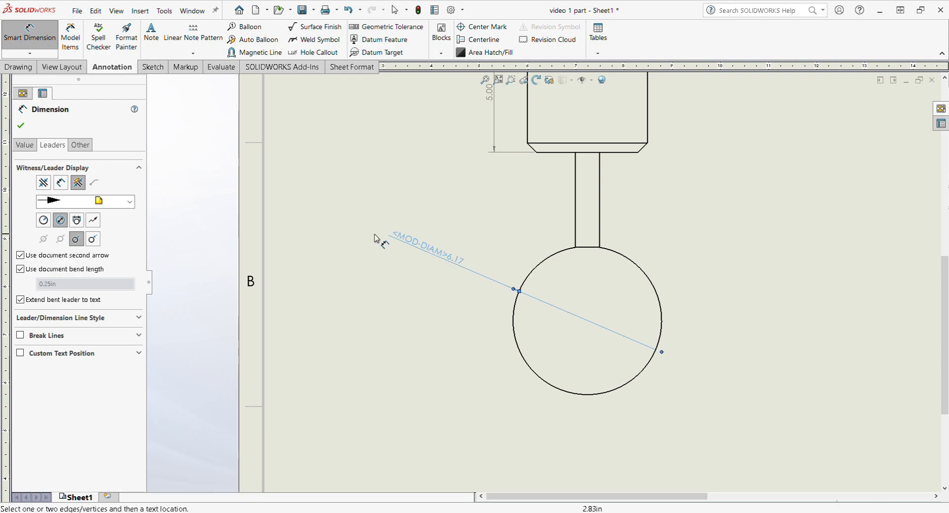
key("Escape")
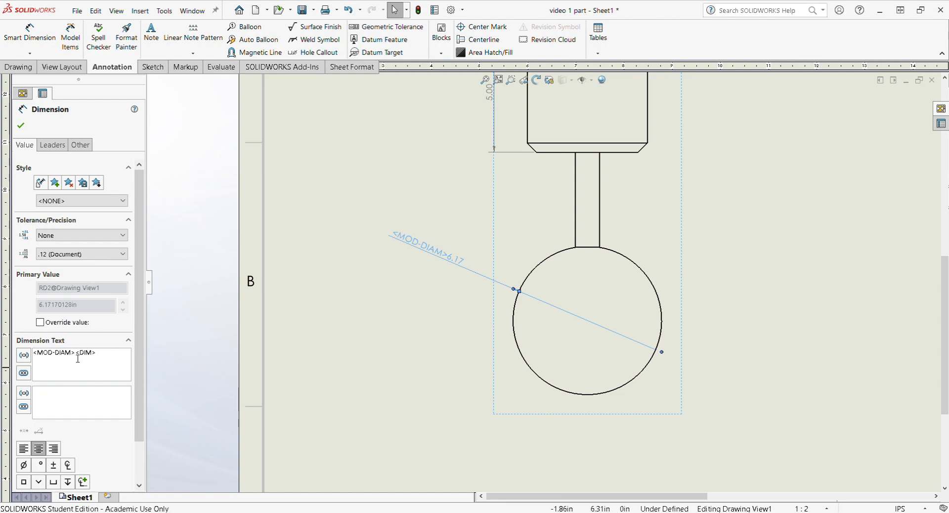
- Replace the diameter symbol in the back view circle's dimension text with the prefix "DIAM - "
left_click_drag(78, 358, 4, 356)
key("Delete")
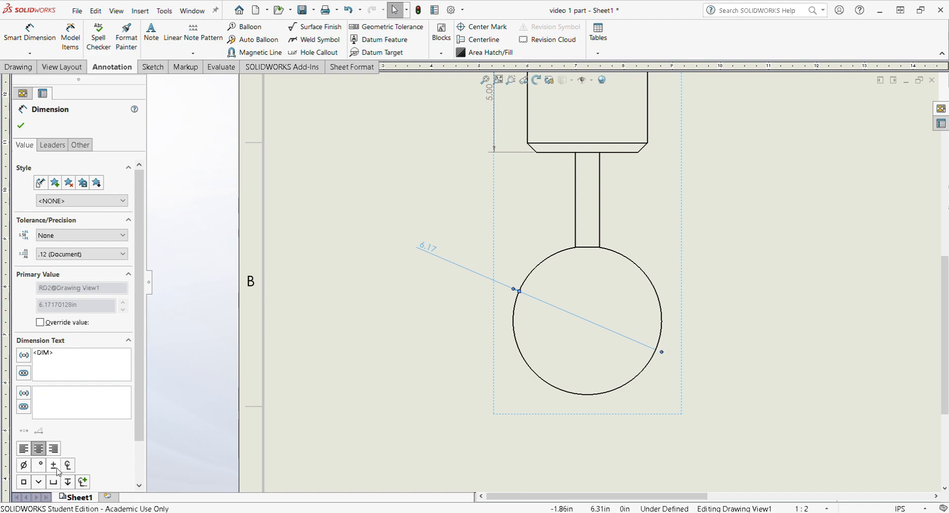
scroll(79, 454, "down", 2)
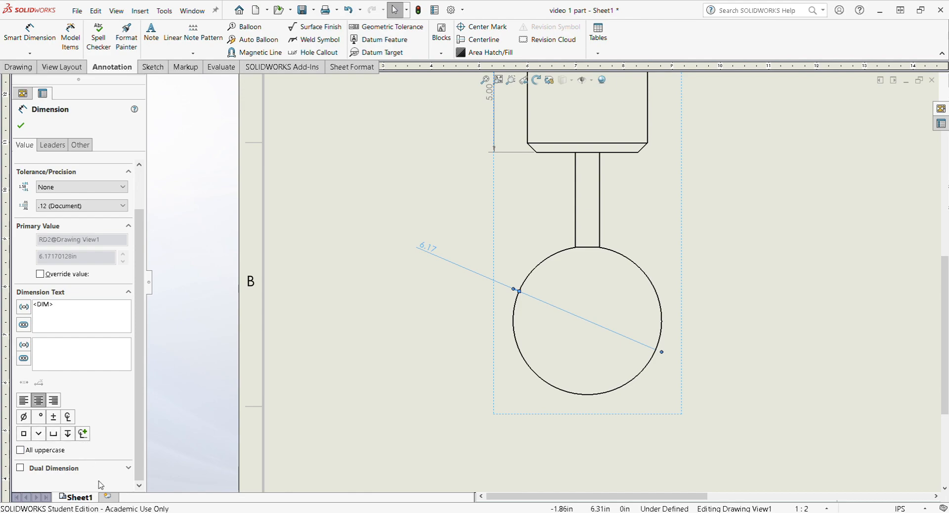
scroll(377, 347, "up", 3)
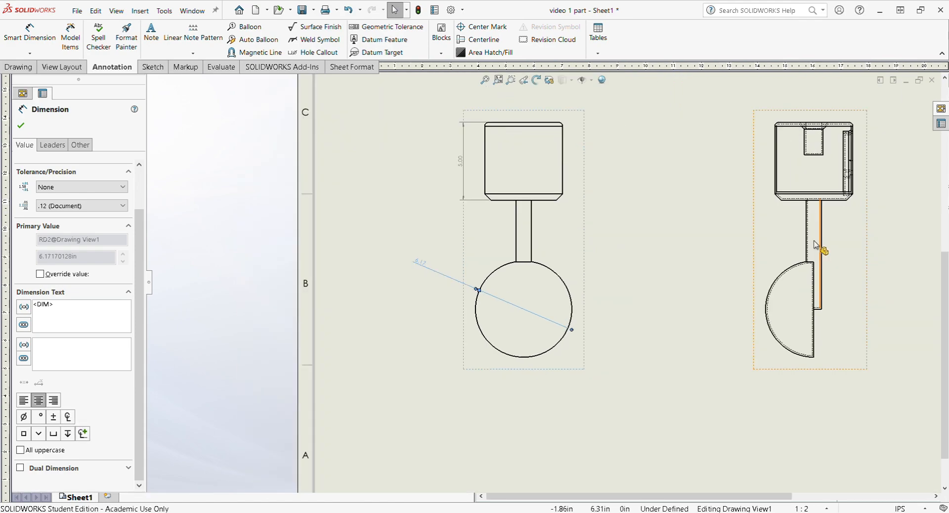
scroll(442, 287, "down", 1)
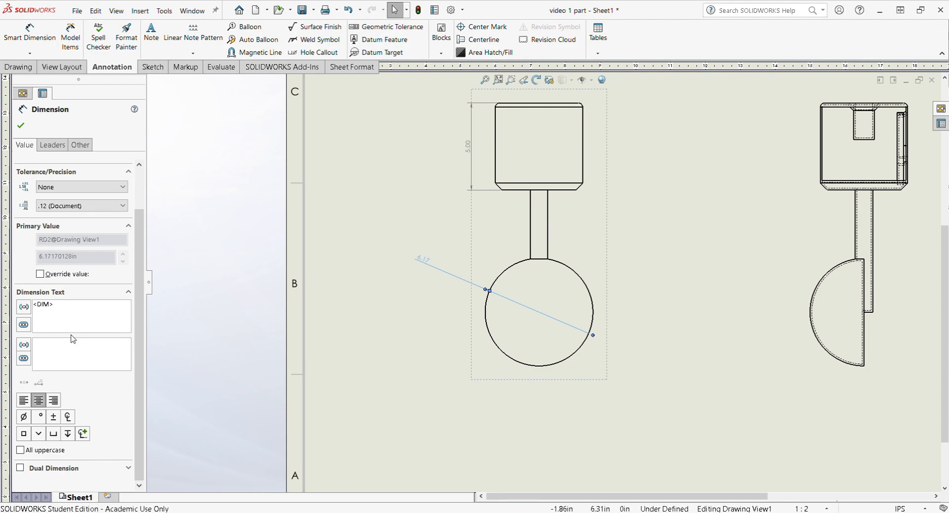
type("DIAM -0")
key("BackSpace")
key("BackSpace")
left_click(387, 351)
scroll(506, 286, "up", 2)
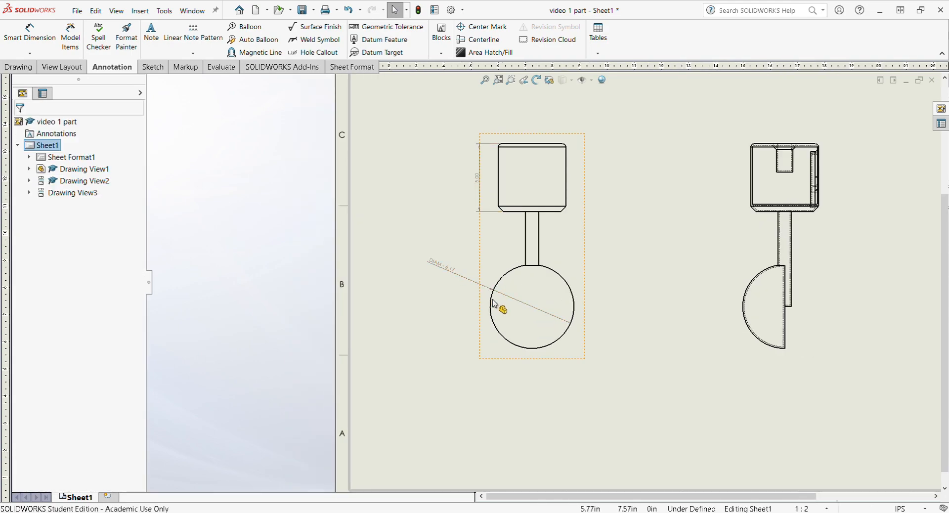
scroll(786, 321, "up", 2)
scroll(781, 301, "down", 1)
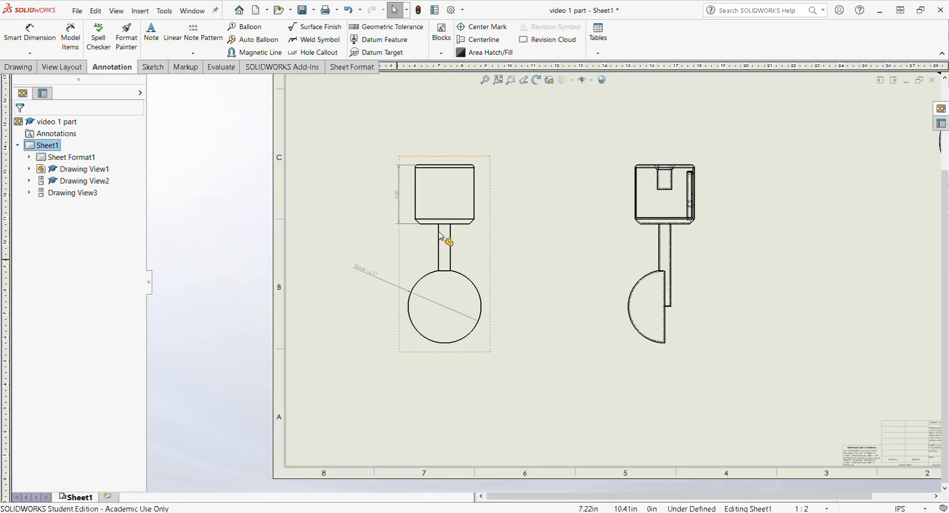
- Sketch a vertical centerline in the back view from the midpoint of the box's top edge to the circle's lowest point
left_click(153, 67)
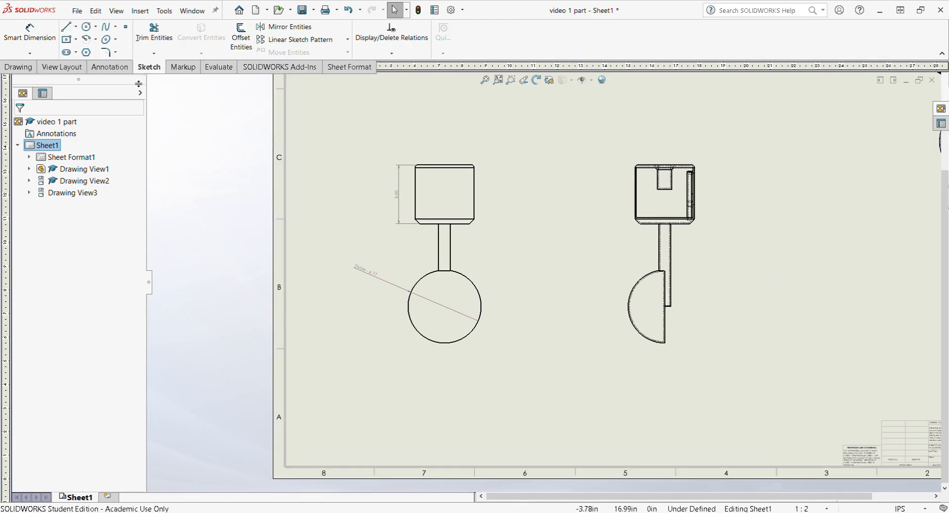
left_click(75, 27)
left_click(70, 53)
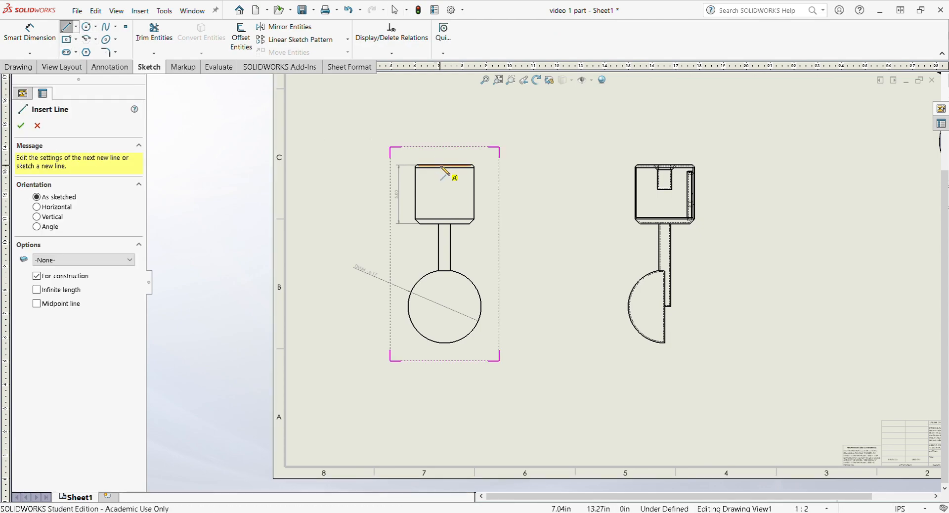
scroll(442, 169, "down", 5)
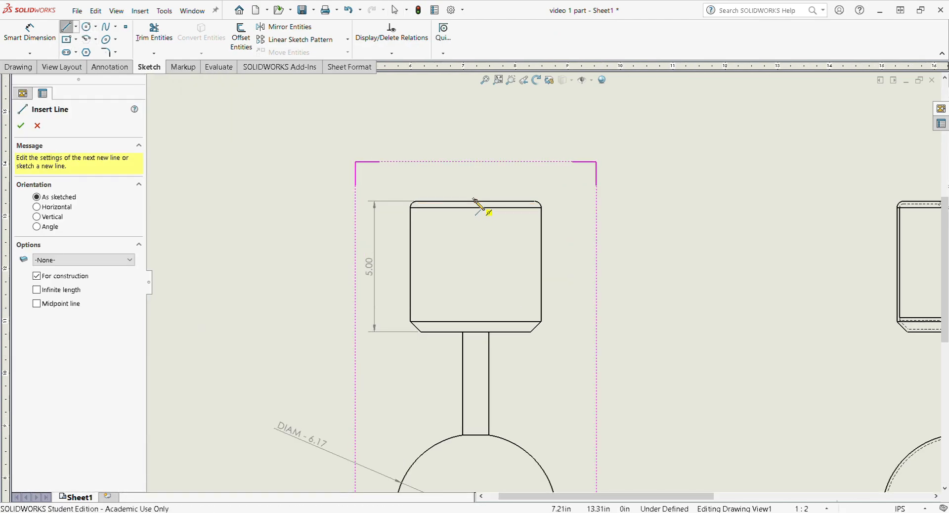
left_click(475, 201)
scroll(492, 153, "up", 3)
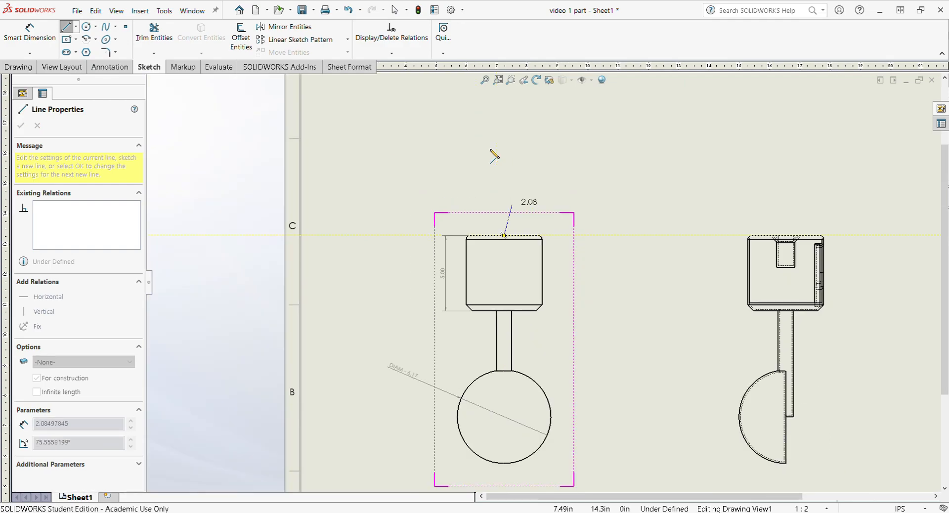
scroll(517, 385, "up", 3)
scroll(533, 382, "down", 5)
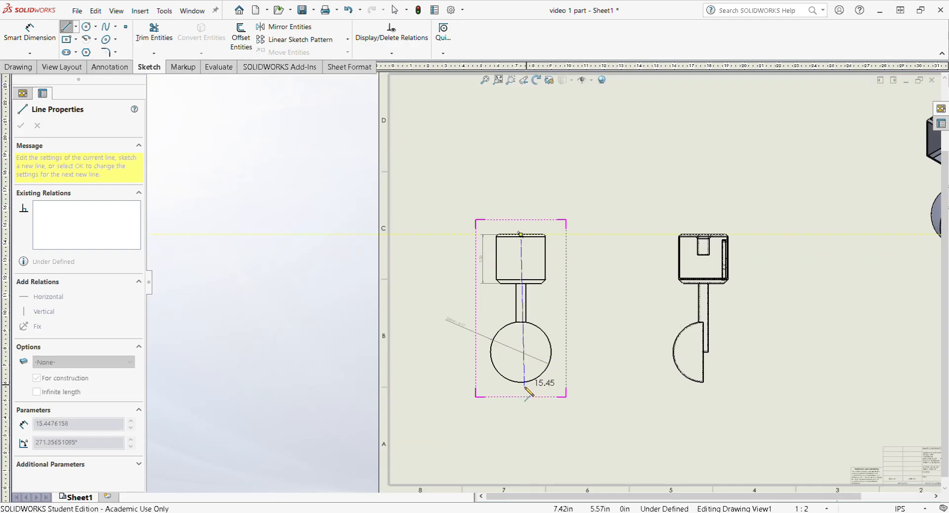
left_click(524, 333)
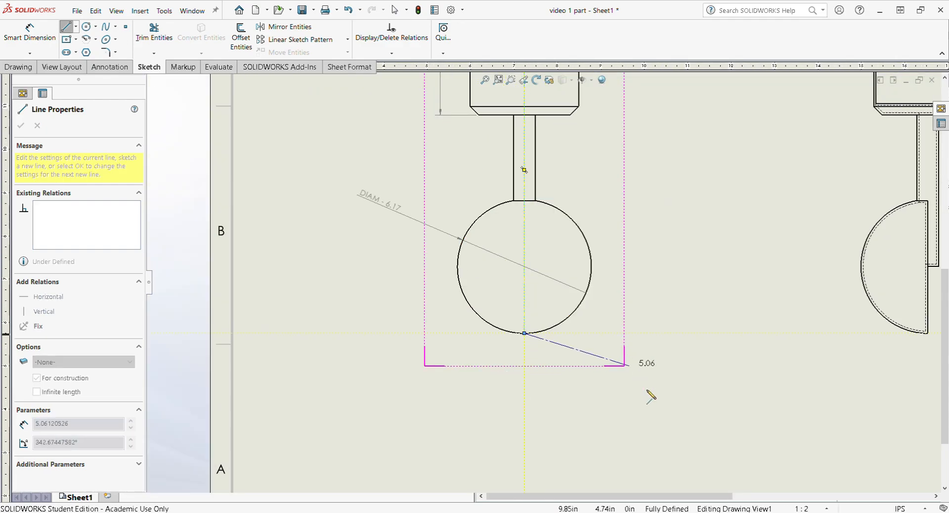
key("Escape")
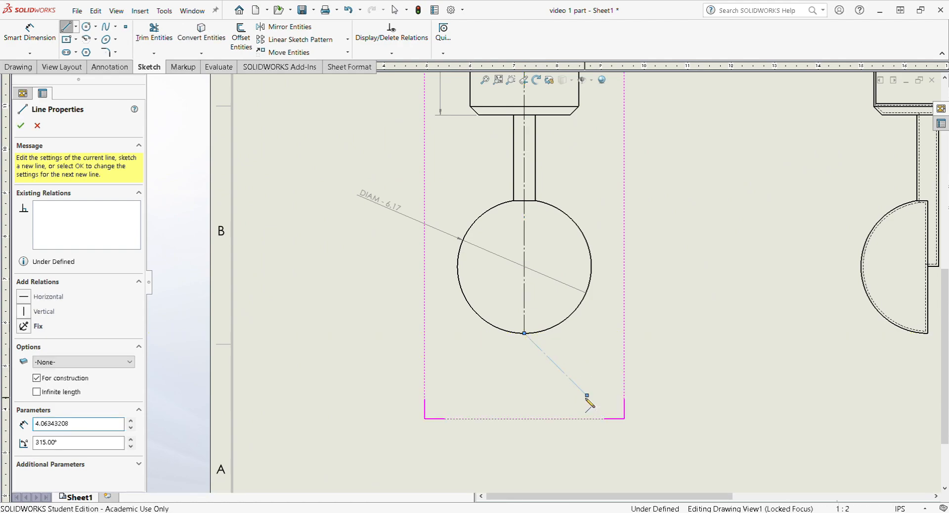
scroll(543, 366, "up", 2)
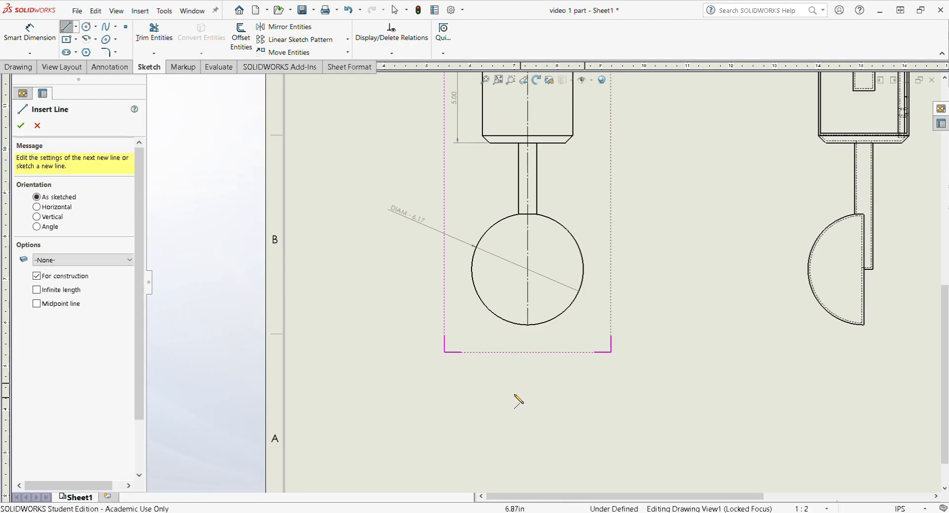
left_click(21, 128)
scroll(553, 309, "up", 4)
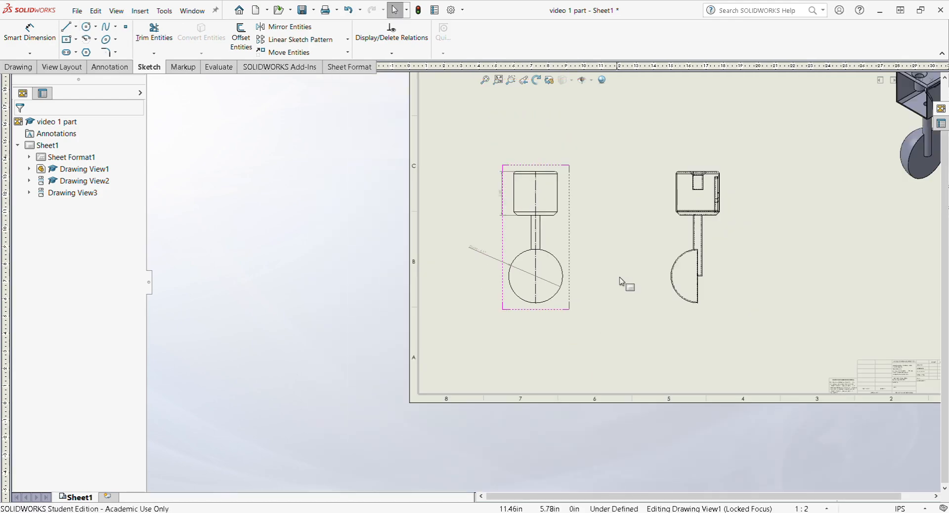
scroll(624, 277, "down", 2)
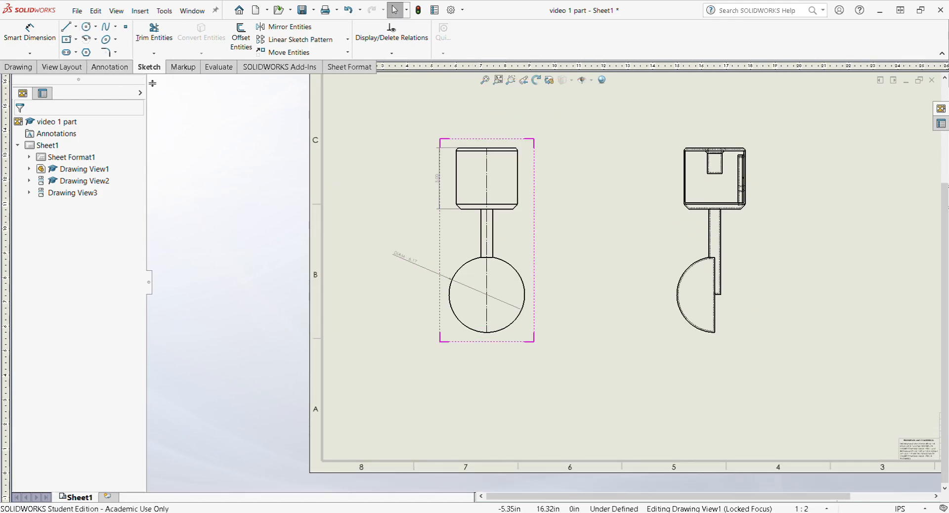
- Delete the sketched centerline from the back view
left_click(130, 68)
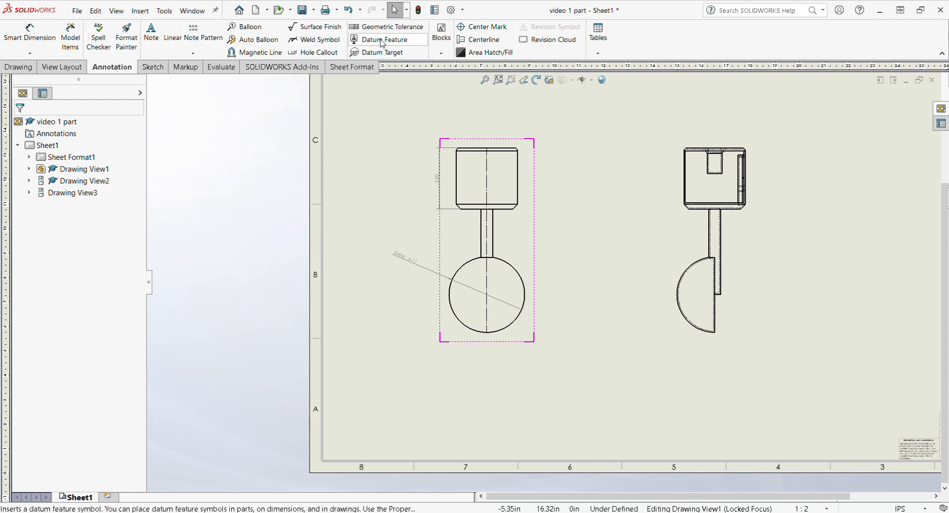
left_click(483, 41)
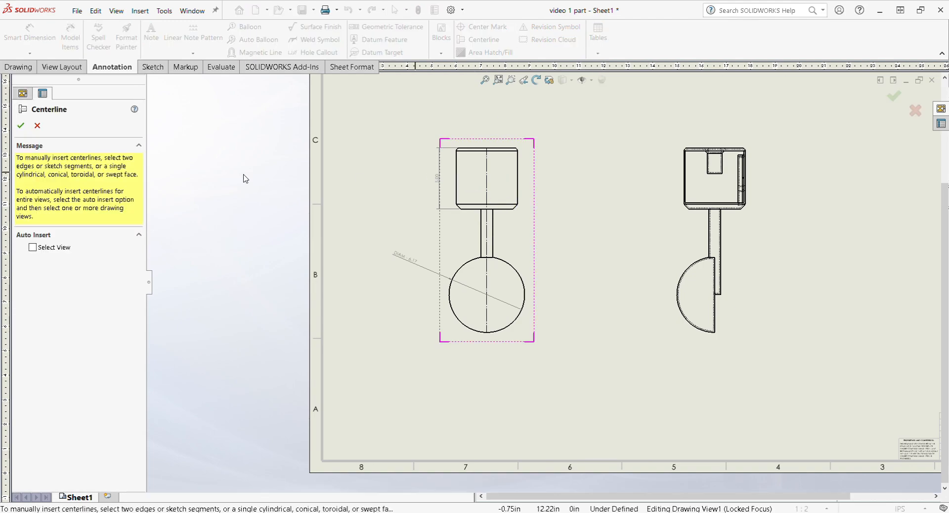
left_click(38, 126)
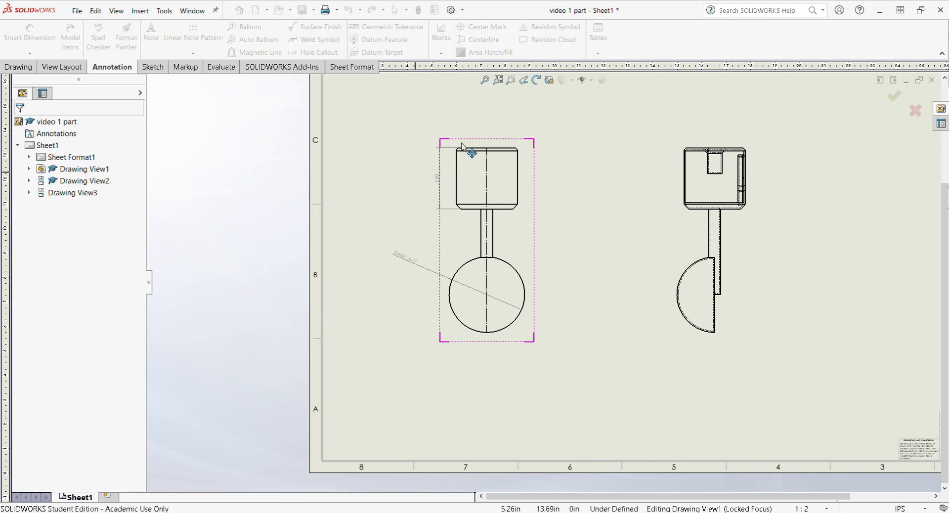
left_click(488, 175)
key("Delete")
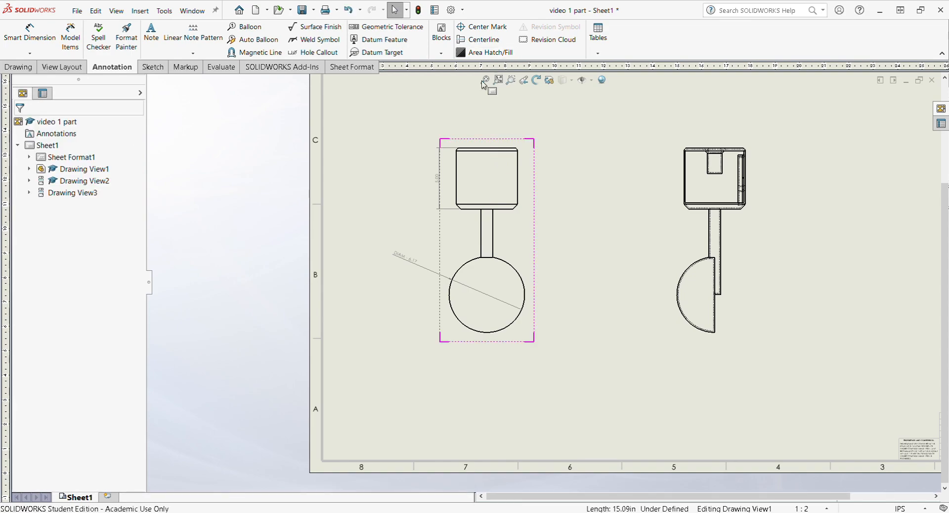
- Add a centerline annotation midway between the box's side edges in the back view and extend it just past the circle's lowest point
left_click(477, 40)
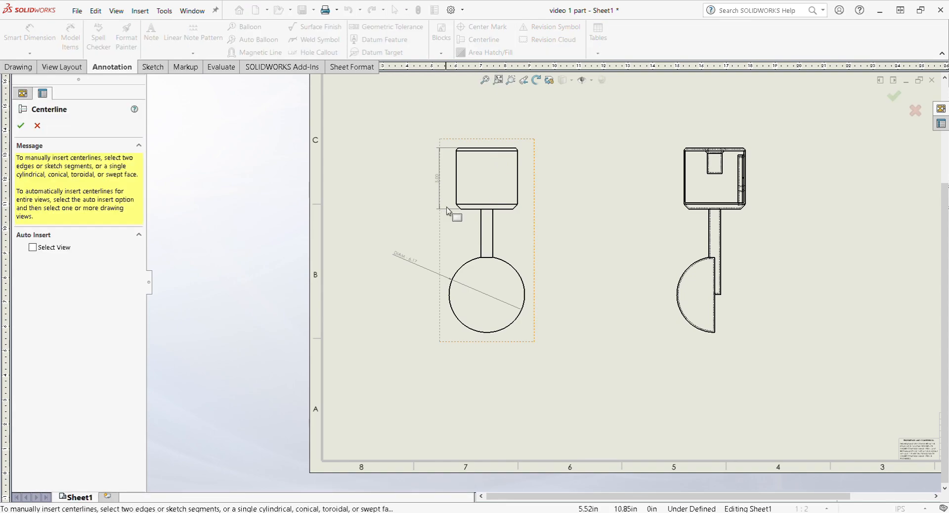
left_click(519, 190)
scroll(494, 212, "down", 2)
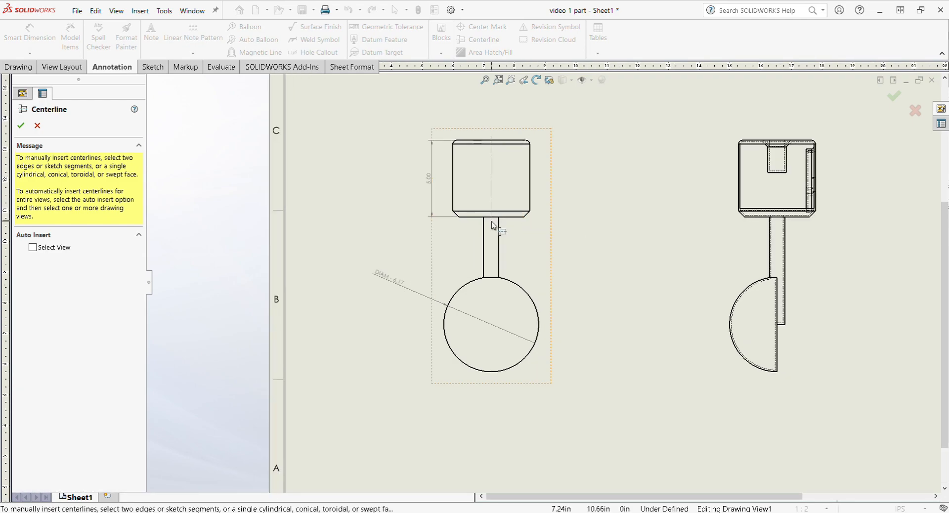
left_click(491, 211)
left_click_drag(491, 220, 494, 271)
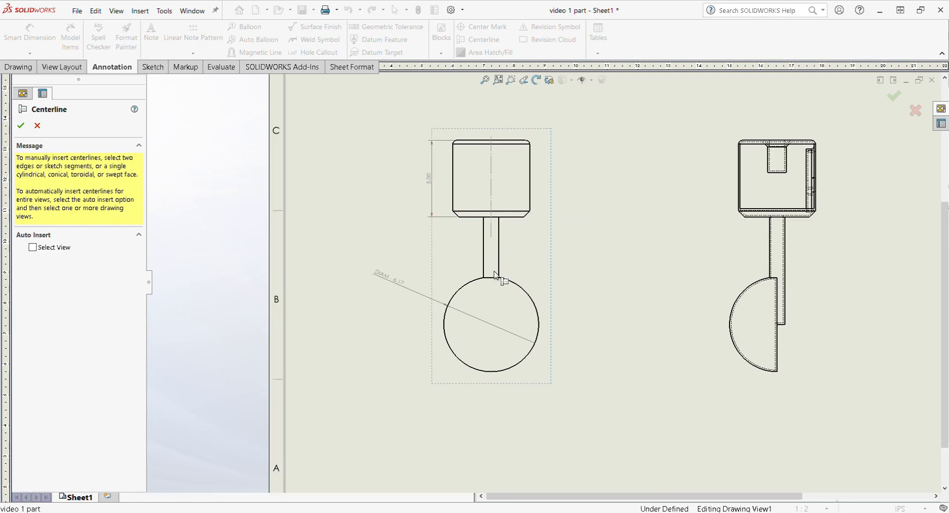
left_click(491, 184)
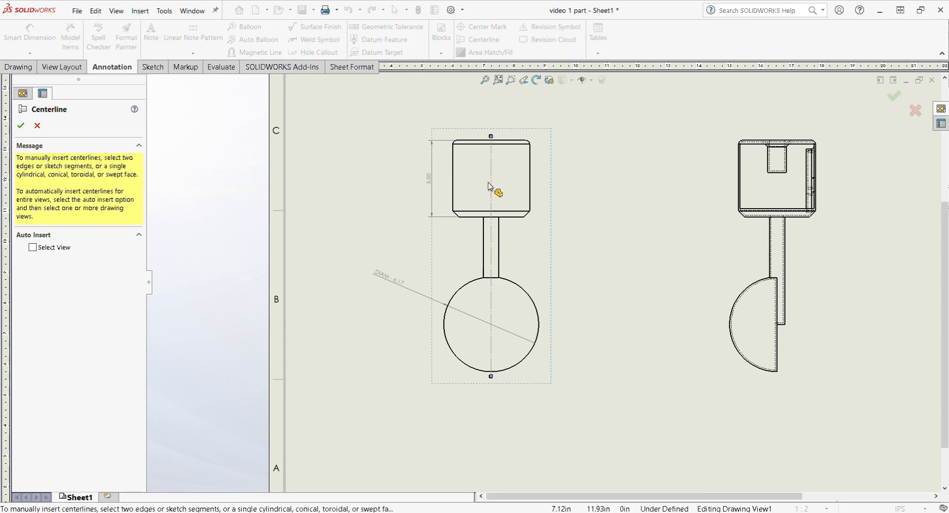
scroll(434, 227, "up", 2)
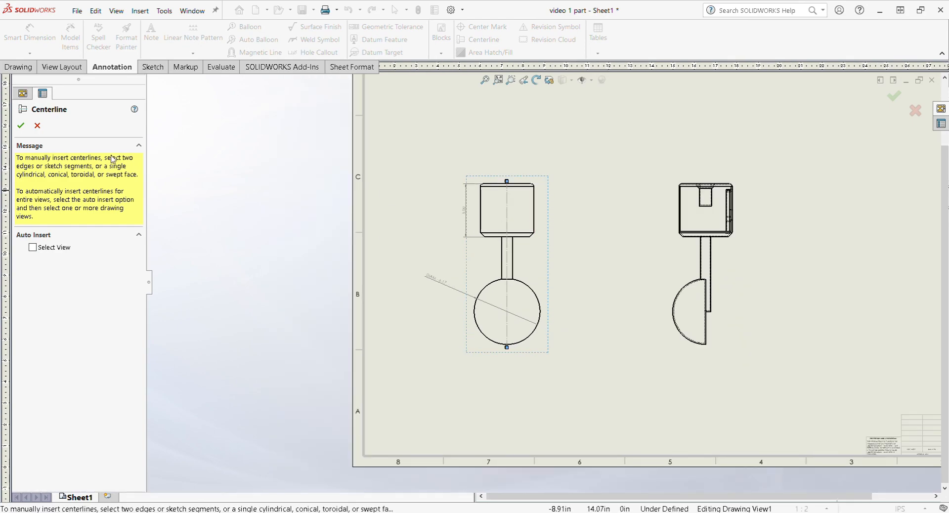
left_click(21, 127)
- Dimension the distance from the centerline to the box's right edge in the back view, placing it above the box with the text outside the arrows
scroll(574, 265, "down", 3)
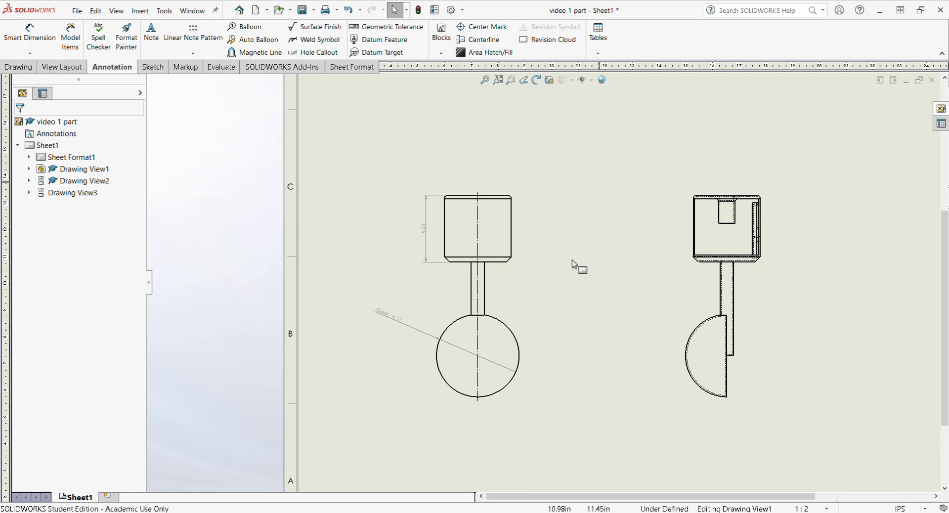
scroll(817, 250, "down", 2)
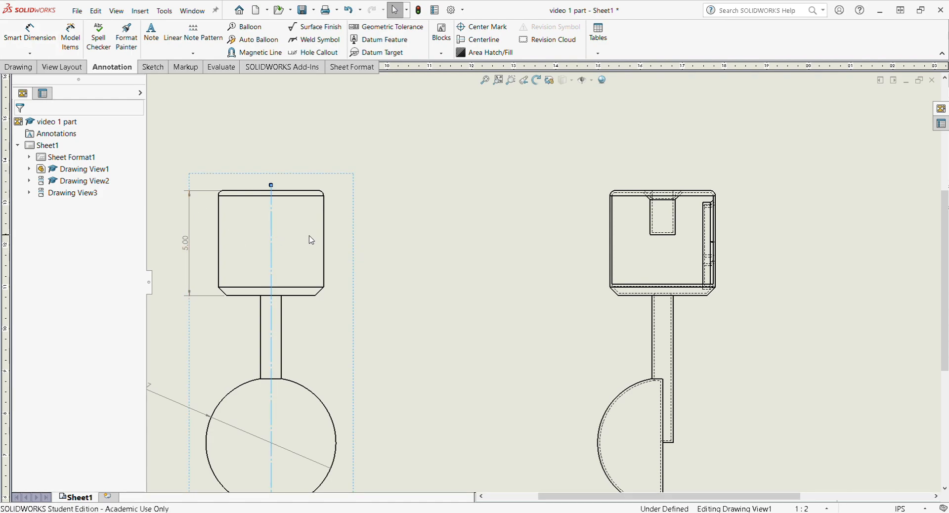
left_click(323, 233)
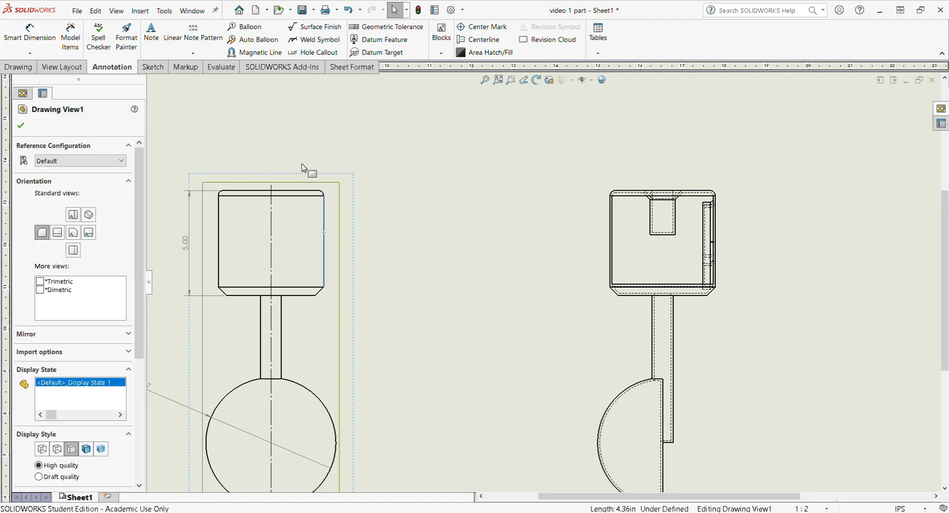
left_click(20, 127)
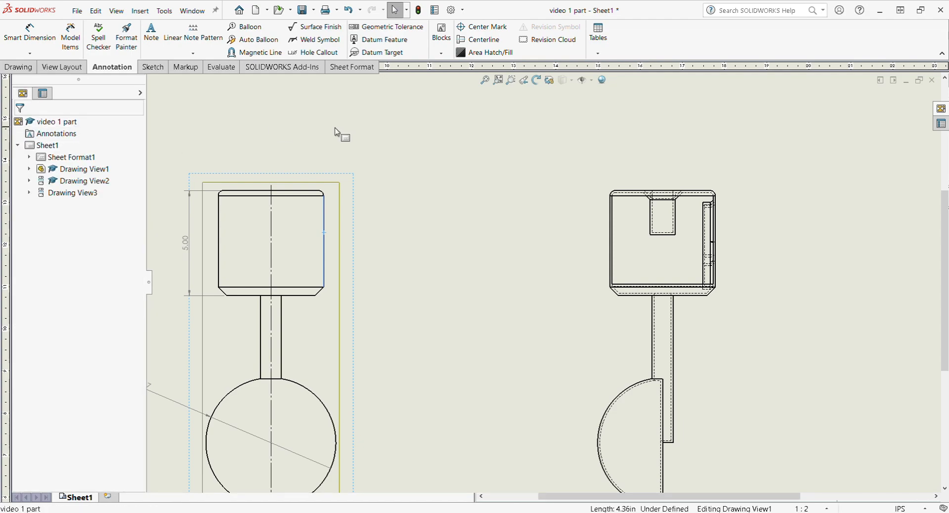
left_click(29, 33)
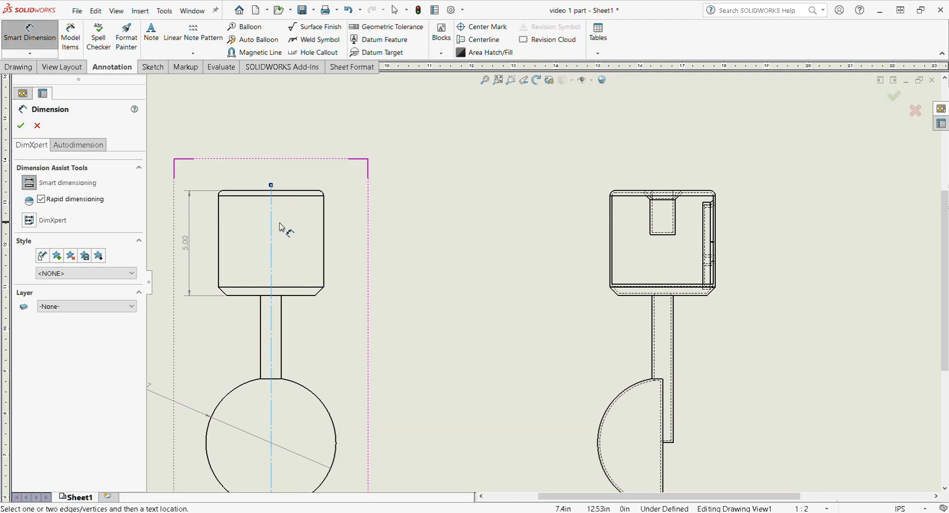
left_click(324, 235)
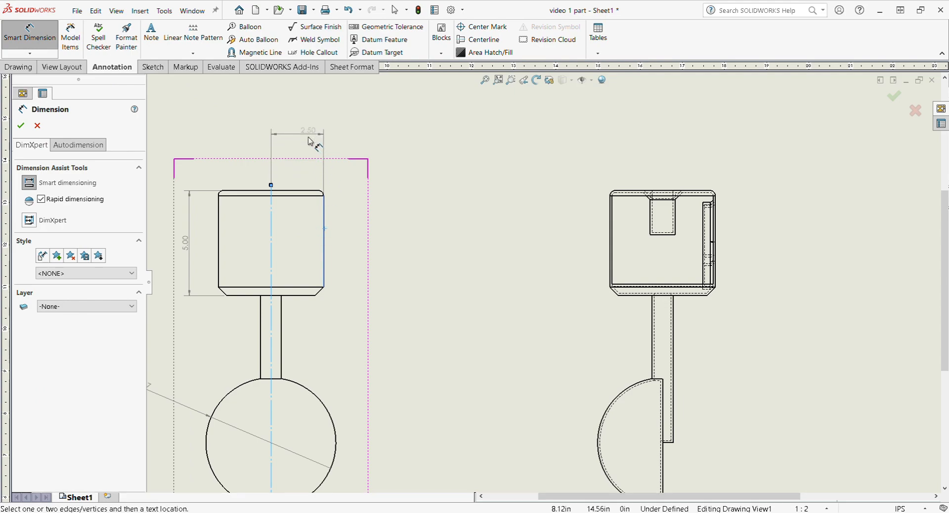
left_click(354, 143)
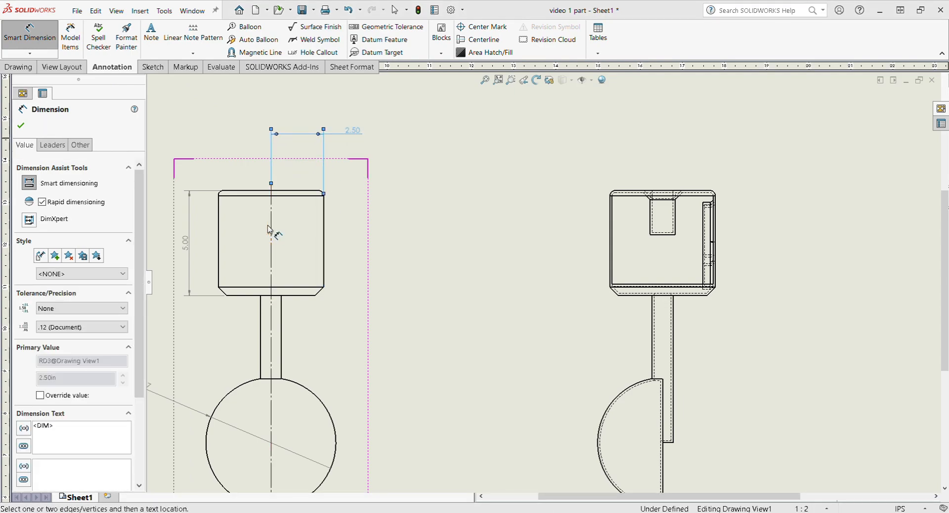
- Dimension the box's full width between its side edges in the back view, placing it above the half-width dimension
left_click(219, 222)
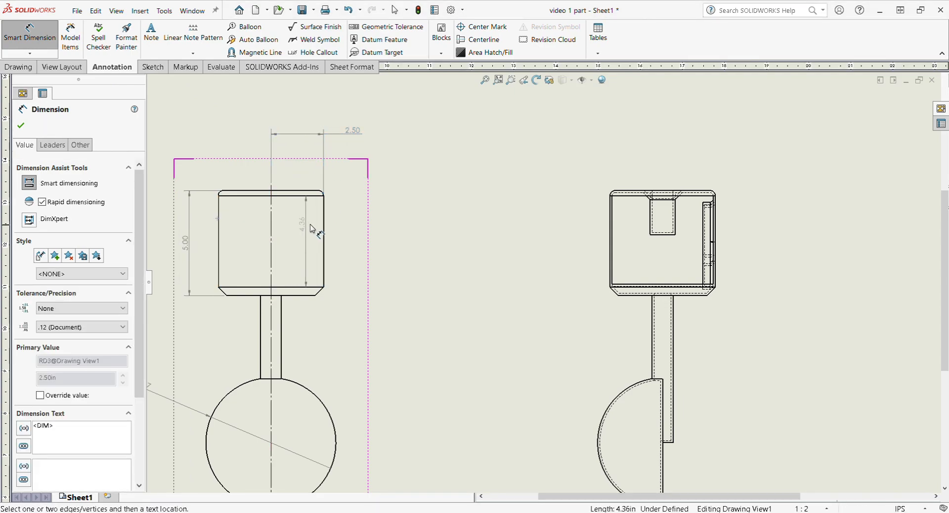
left_click(323, 226)
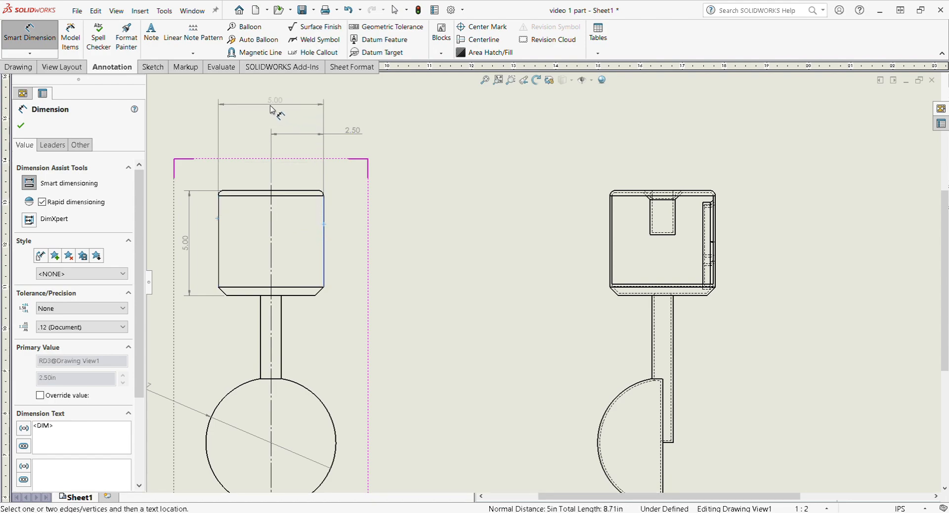
left_click(268, 110)
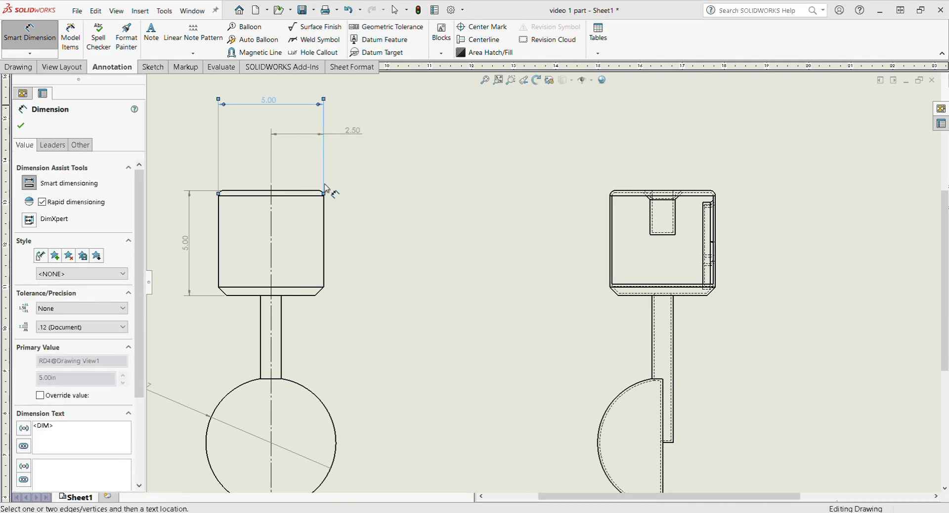
- Try to dimension the stem's diameter between its side edges in the back view, placing it to the right of the stem
scroll(302, 321, "down", 2)
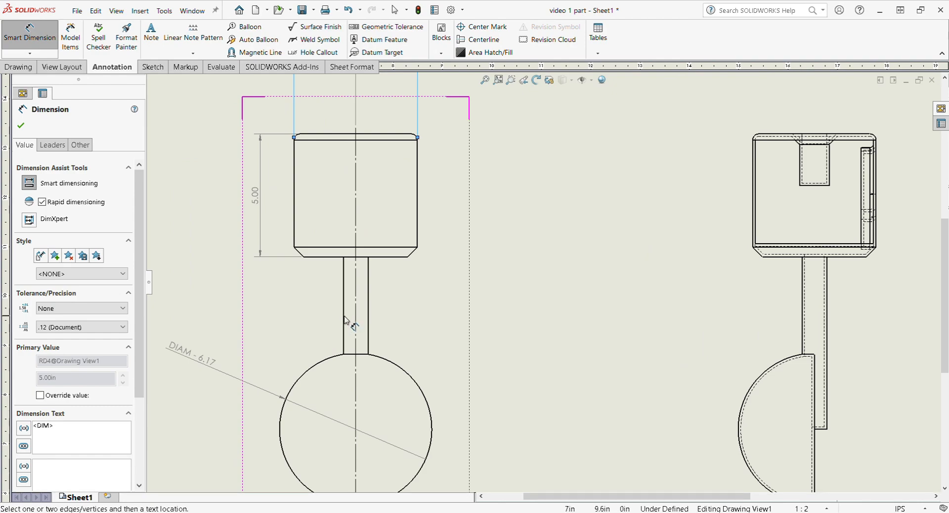
left_click(344, 316)
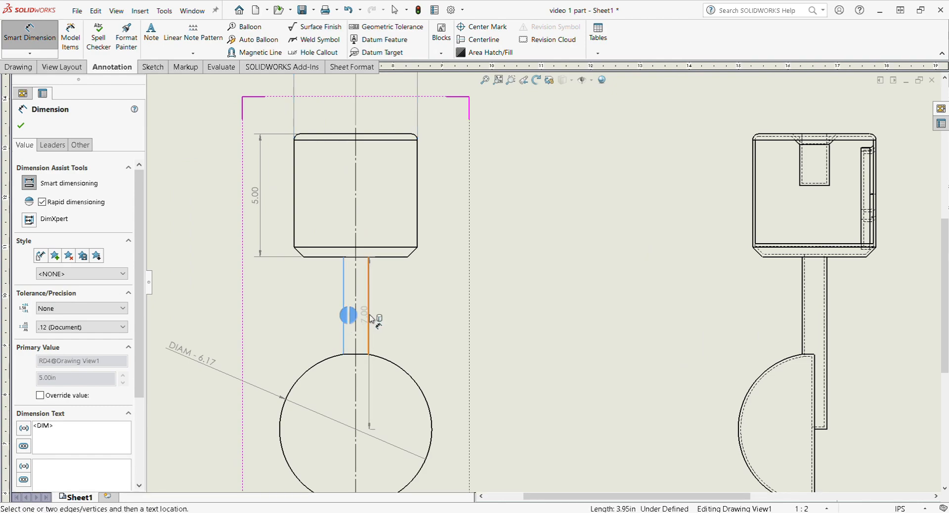
left_click(371, 318)
left_click(544, 313)
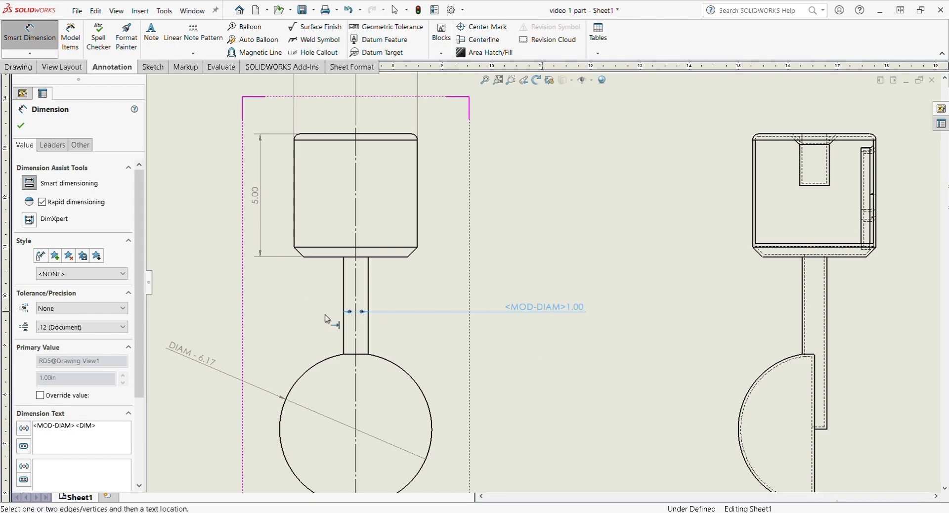
scroll(336, 231, "up", 7)
scroll(681, 308, "down", 1)
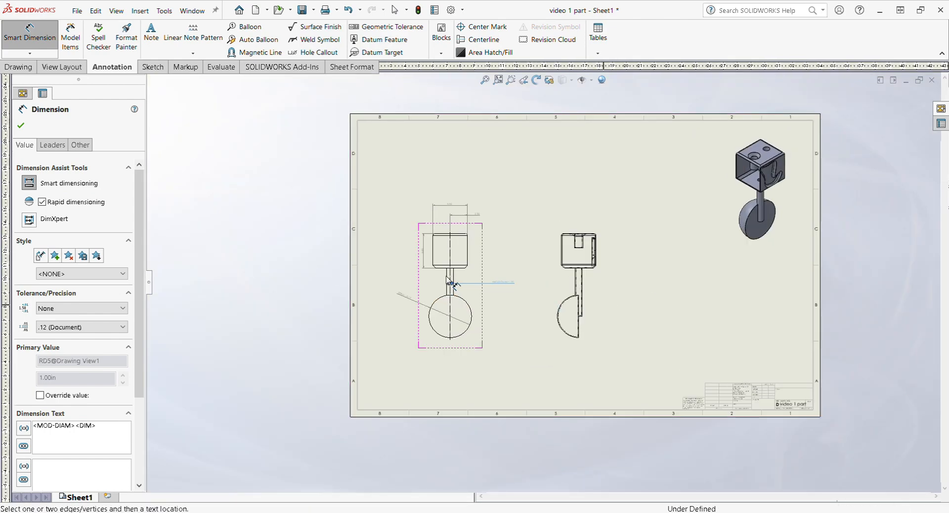
scroll(394, 279, "down", 2)
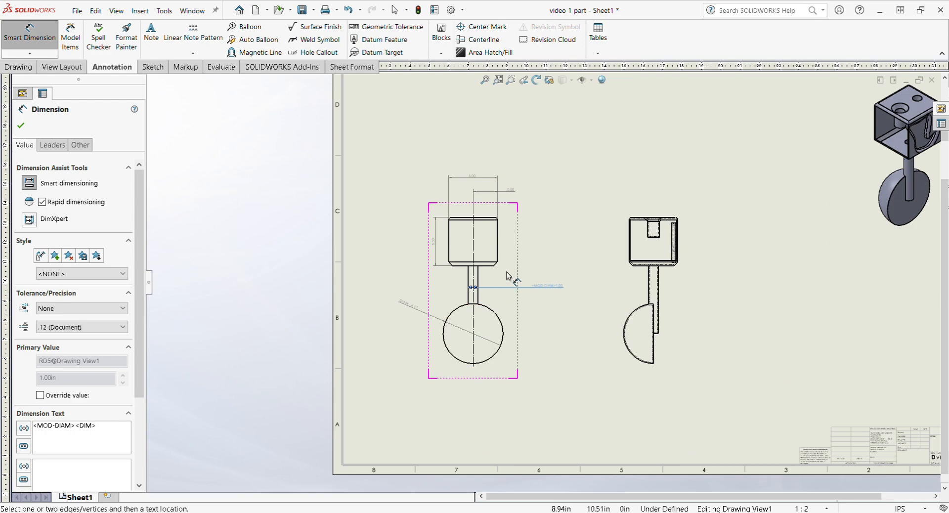
scroll(501, 282, "down", 2)
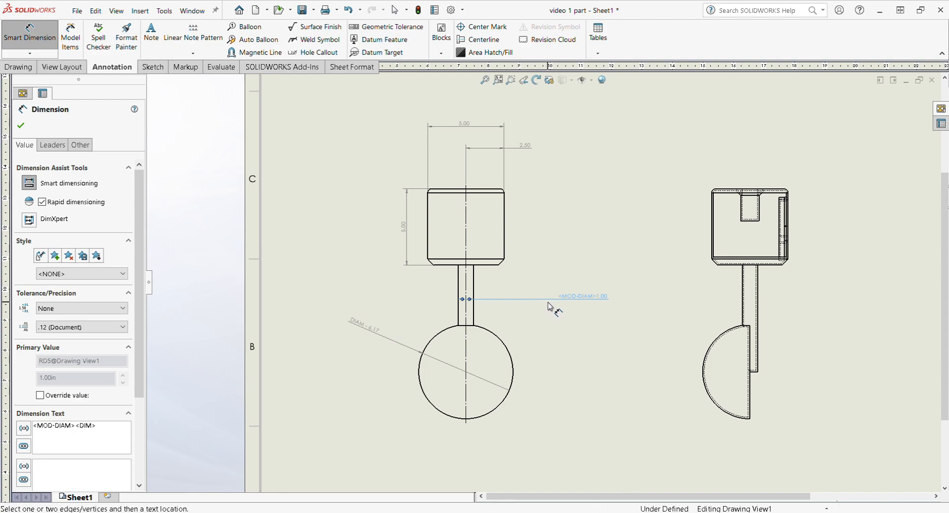
key("Escape")
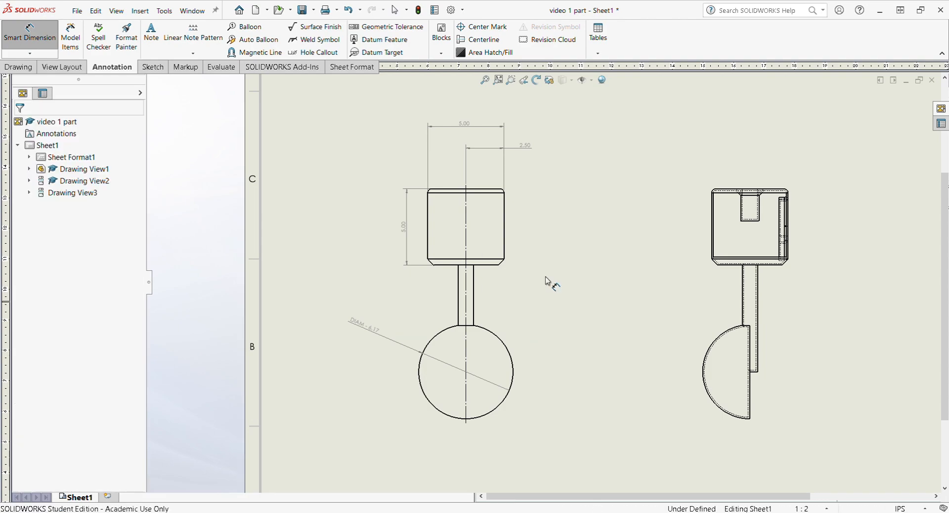
key("Escape")
- Delete the full-width dimension above the box in the back view
left_click(465, 124)
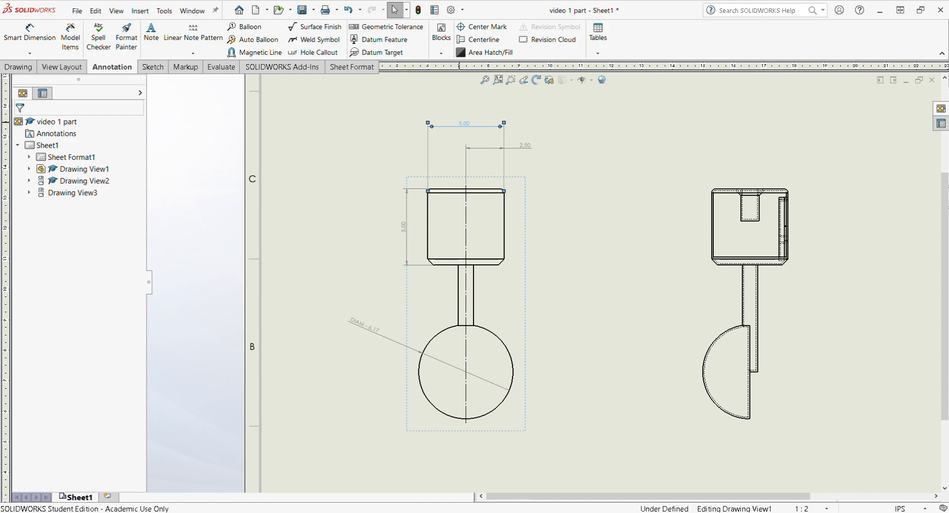
key("Delete")
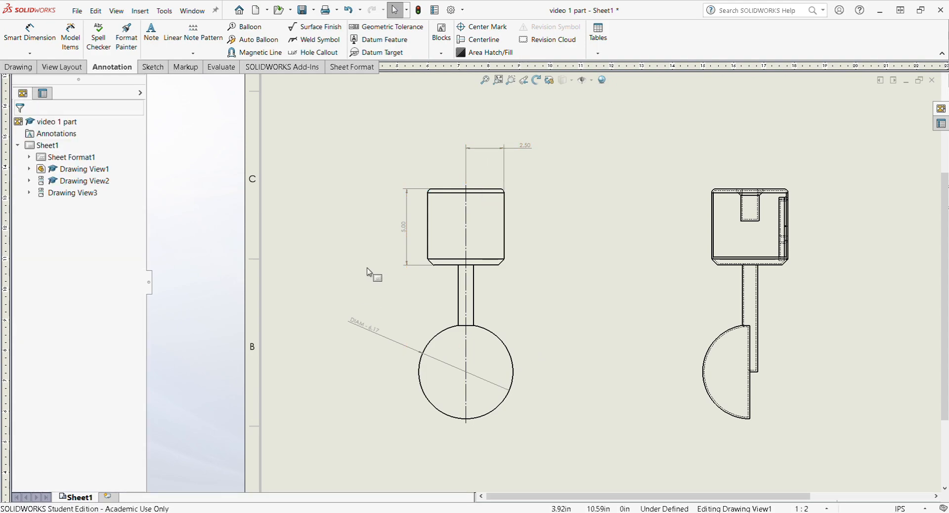
- Prefix the half-width dimension in the back view with 2X and move it down closer to the box
scroll(579, 165, "up", 3)
left_click(516, 163)
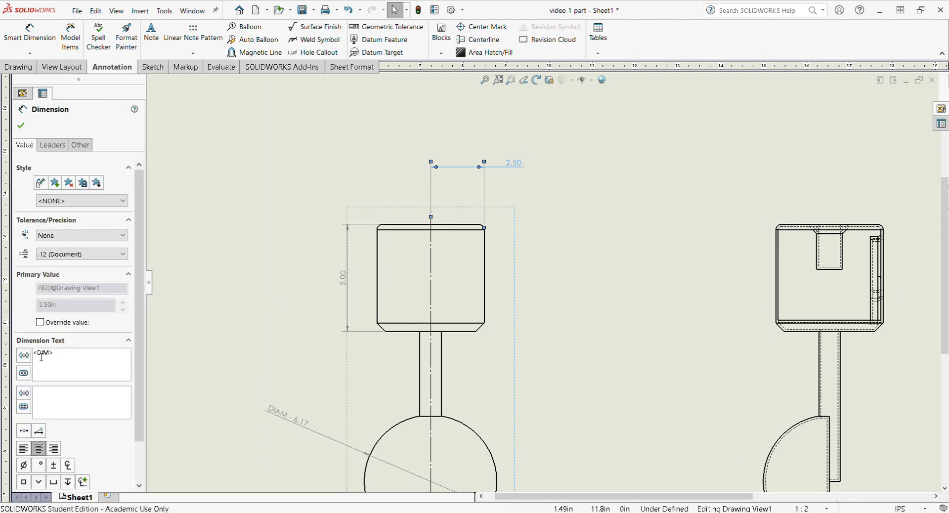
type("2")
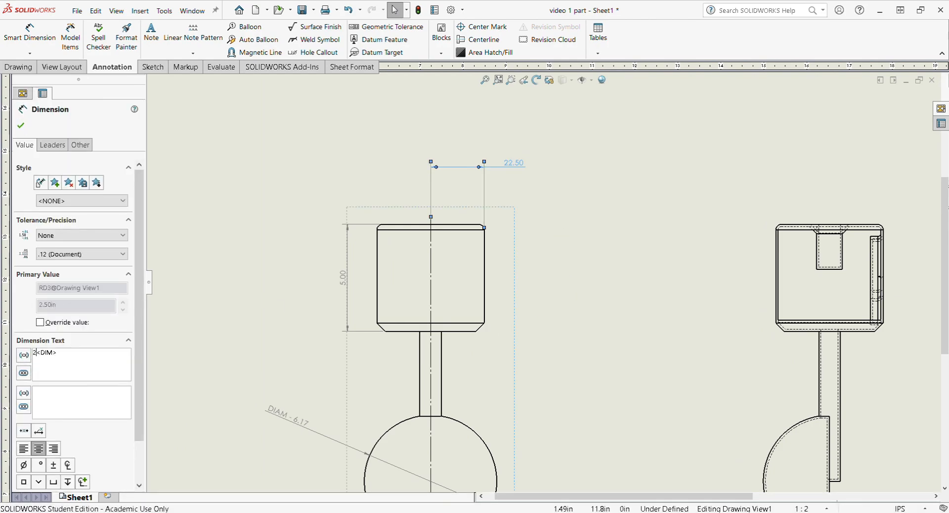
type("X")
left_click(569, 217)
left_click_drag(515, 162, 513, 195)
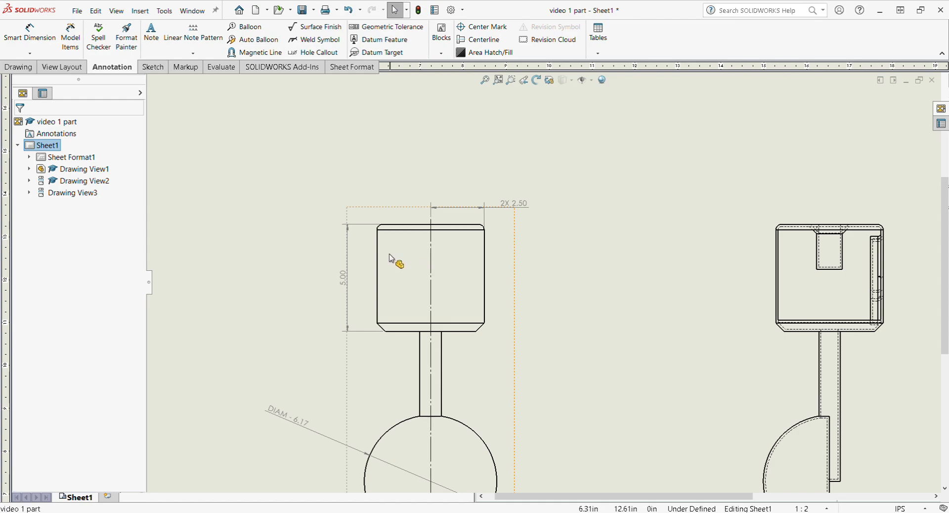
- Dimension the bottom wall thickness of the box in the side view, from hidden inner line to outer edge, placing it left of the box
scroll(568, 281, "up", 5)
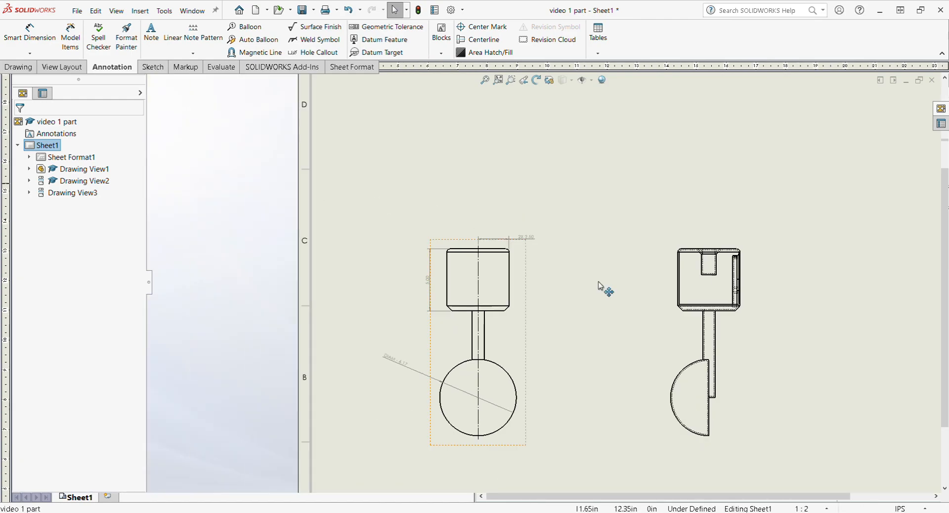
scroll(633, 302, "down", 3)
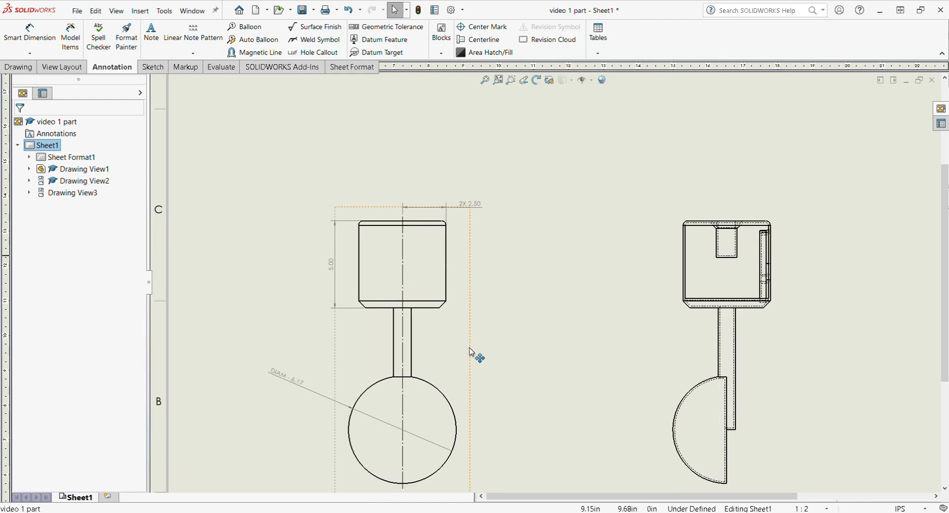
scroll(629, 310, "up", 4)
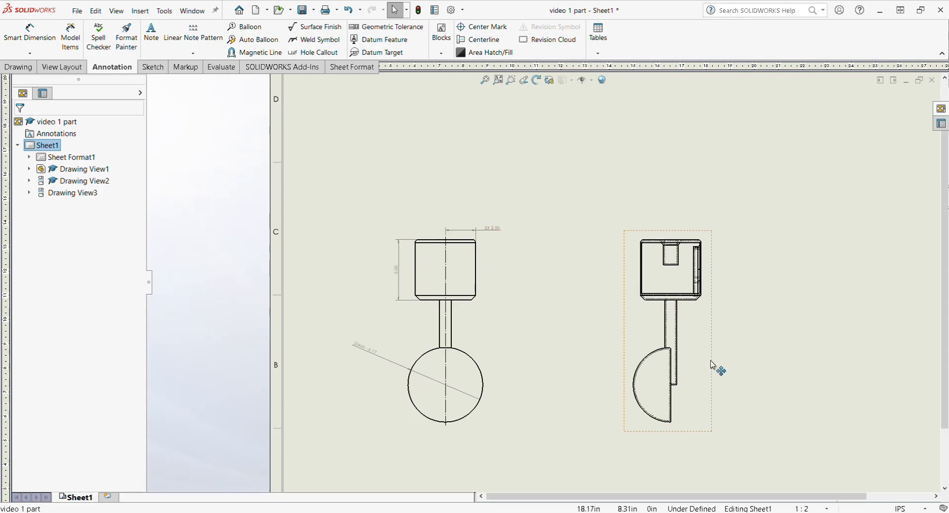
scroll(323, 301, "down", 4)
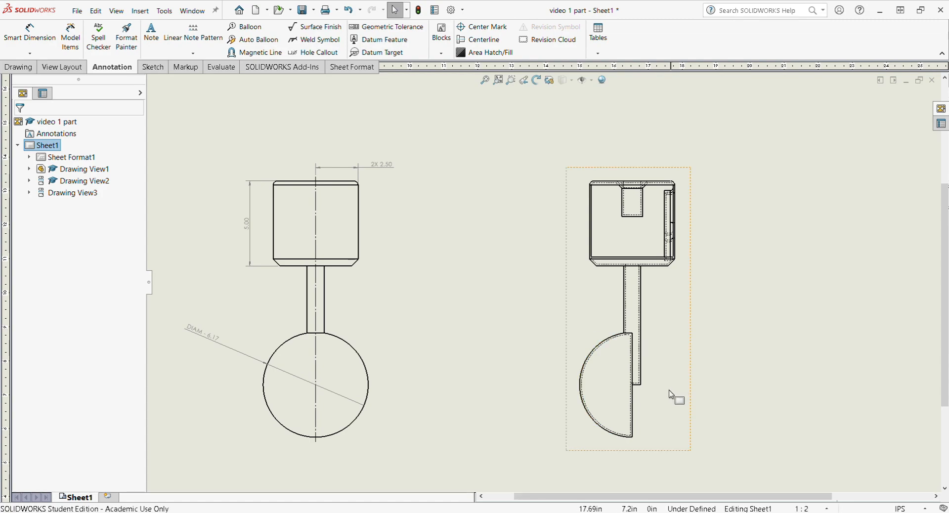
scroll(642, 257, "down", 2)
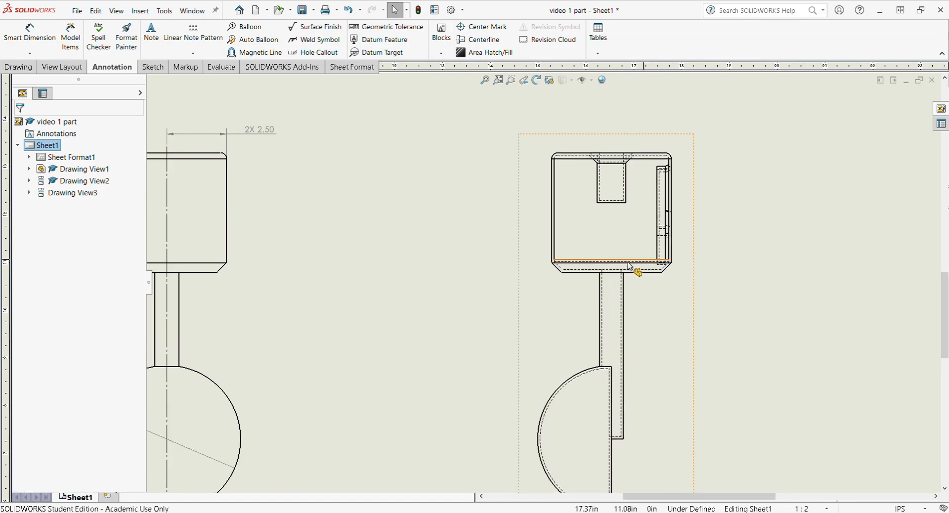
scroll(629, 266, "down", 2)
left_click(30, 31)
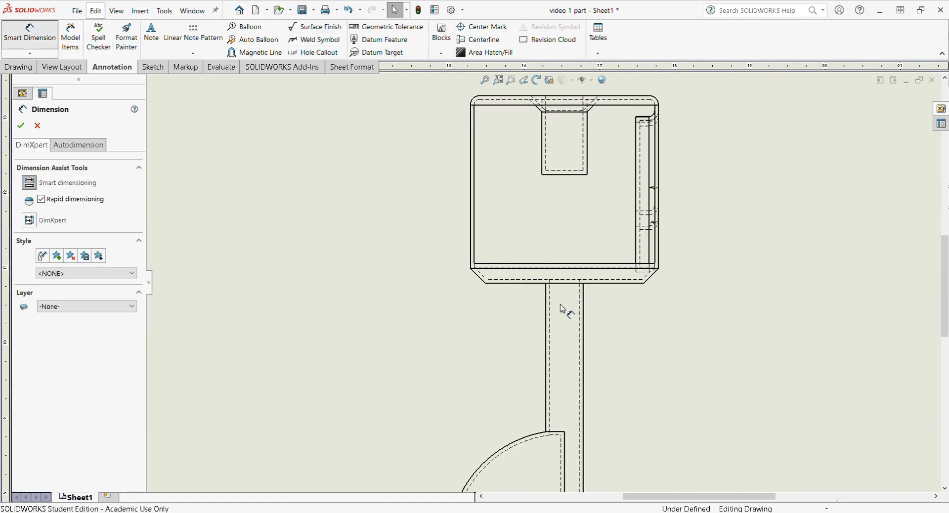
left_click(527, 282)
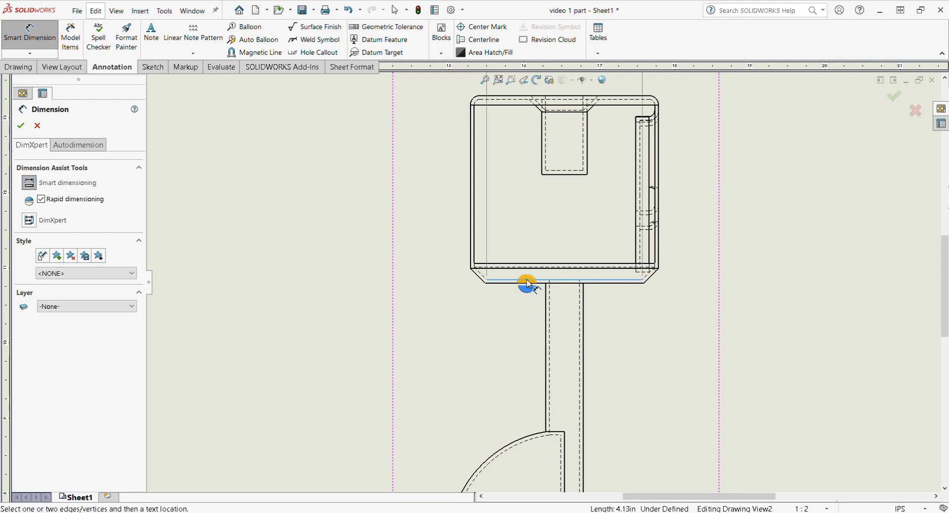
left_click(526, 283)
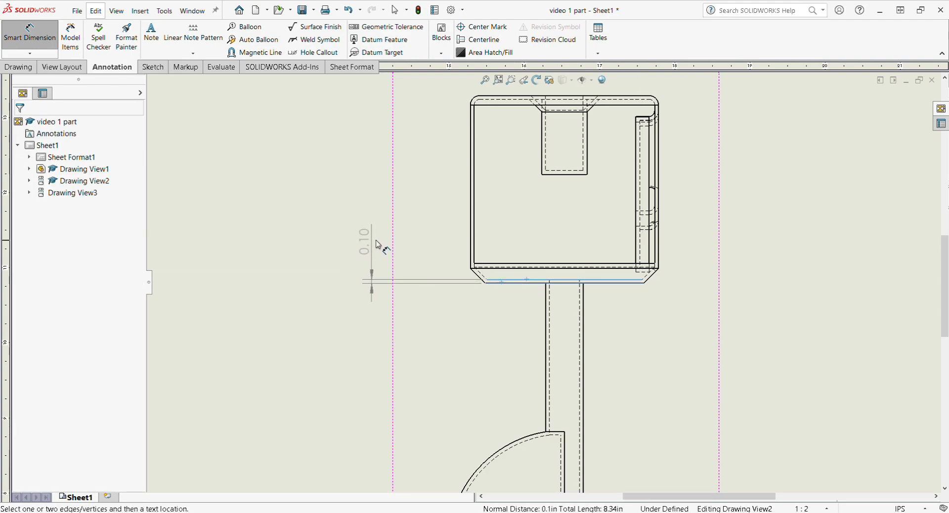
left_click(429, 233)
scroll(331, 269, "down", 1)
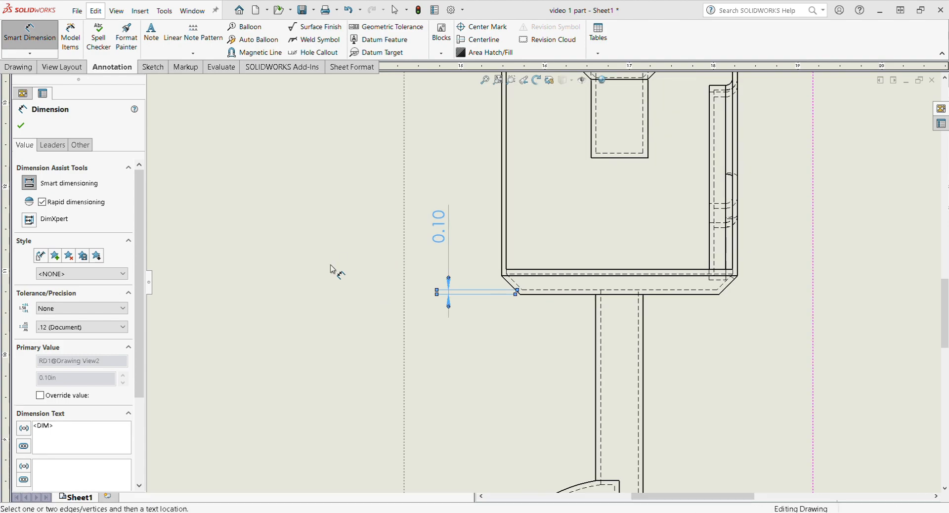
left_click(331, 269)
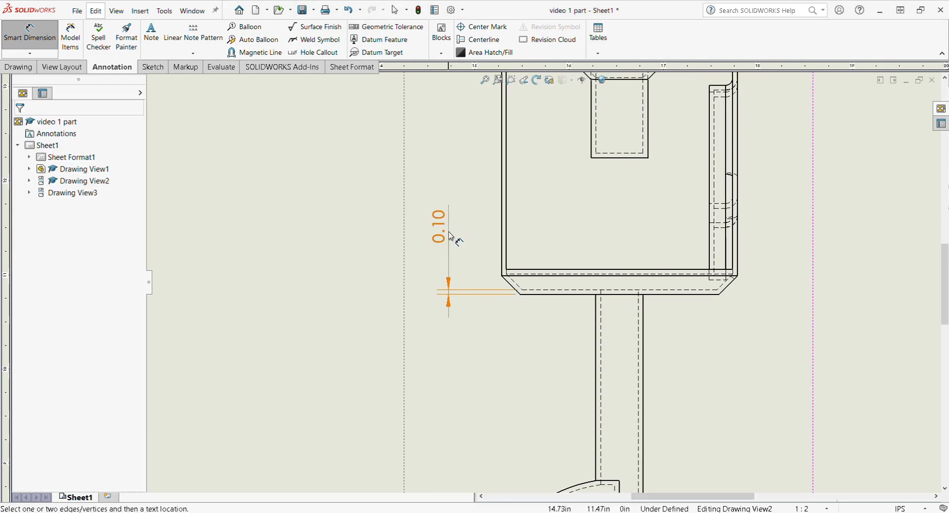
- Dimension from the box's top edge to the bottom of the inner cylinder in the side view, aligned above the wall-thickness dimension
scroll(542, 284, "up", 2)
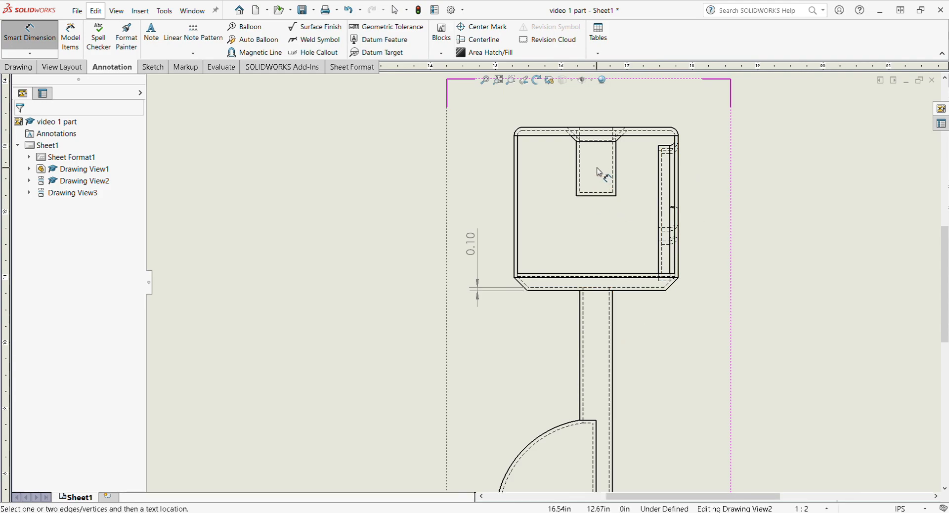
left_click(595, 196)
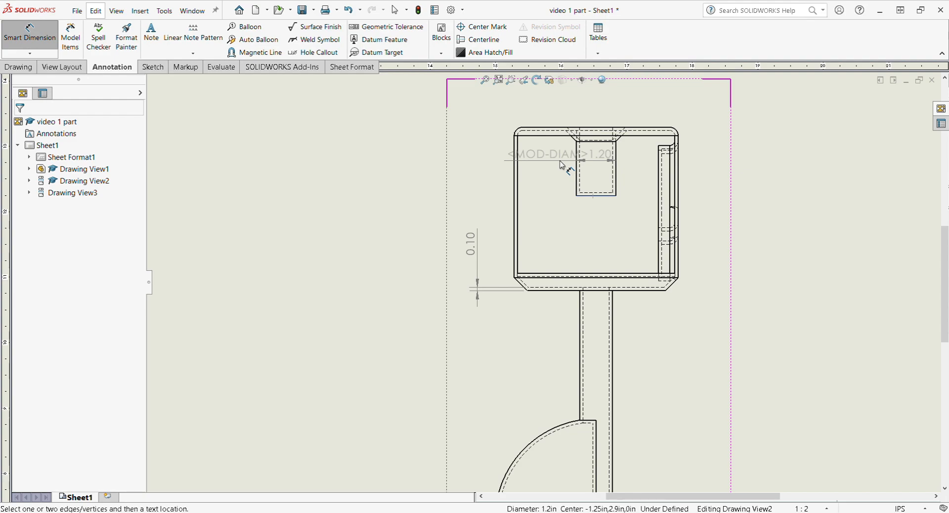
left_click(561, 127)
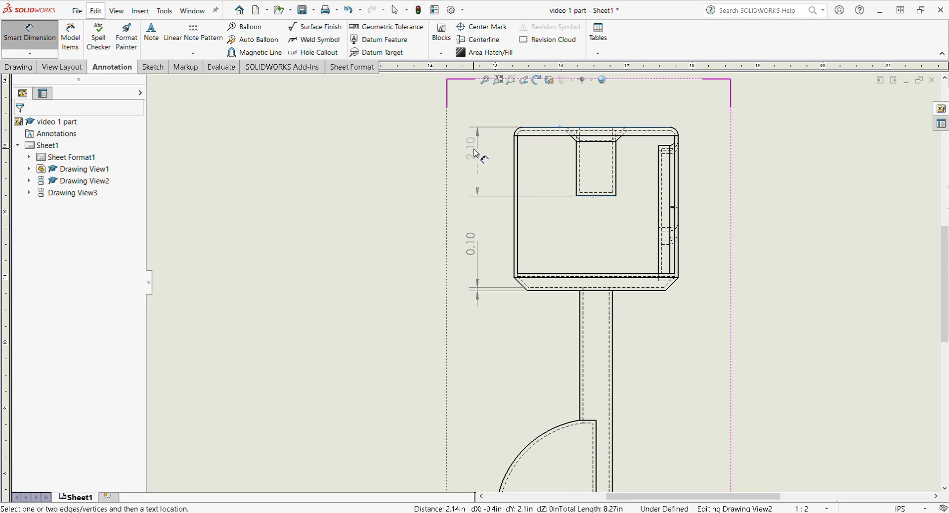
left_click(476, 153)
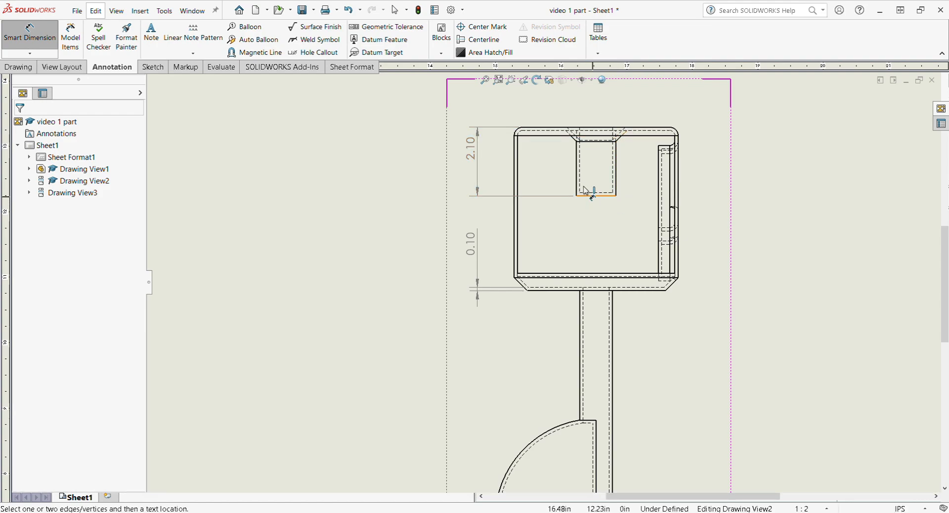
- Examine the holes and inner cylinder of the box in the isometric view and compare them with the side view
scroll(544, 279, "down", 4)
scroll(707, 214, "down", 5)
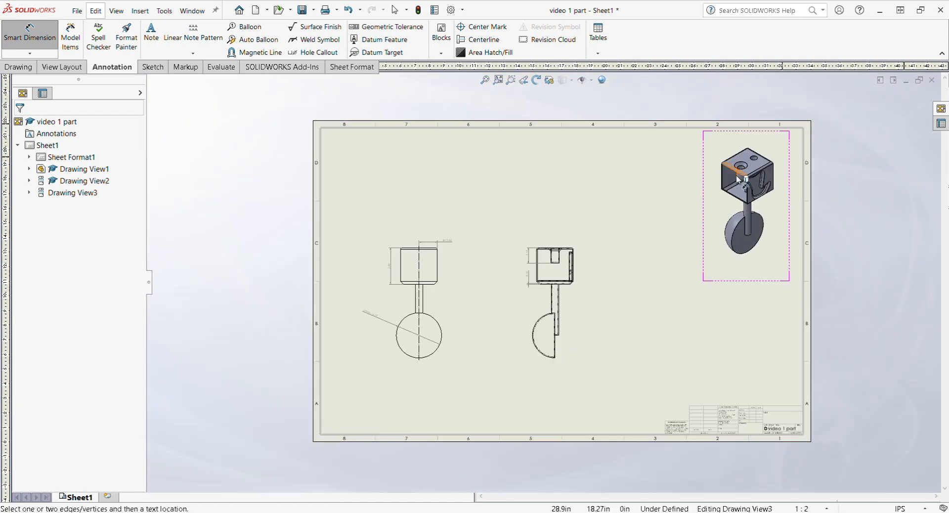
scroll(701, 207, "up", 3)
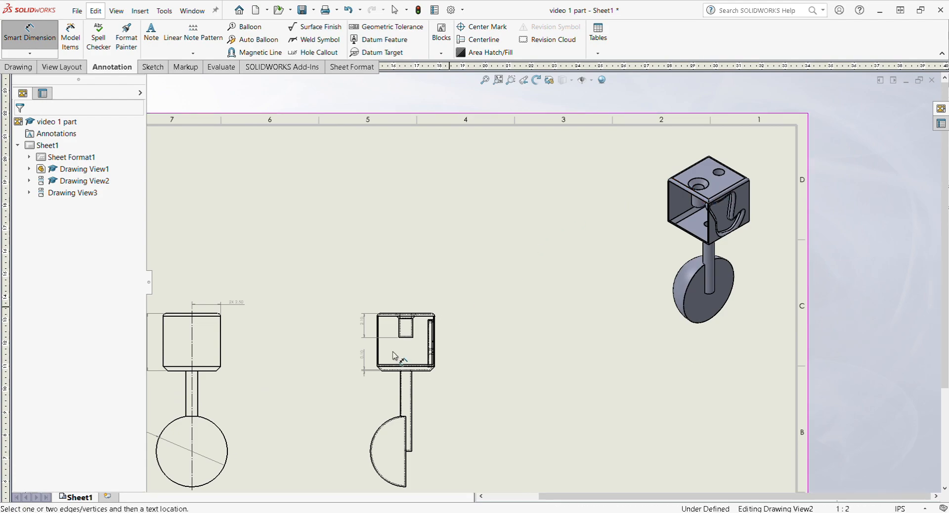
scroll(425, 336, "up", 3)
scroll(450, 341, "up", 2)
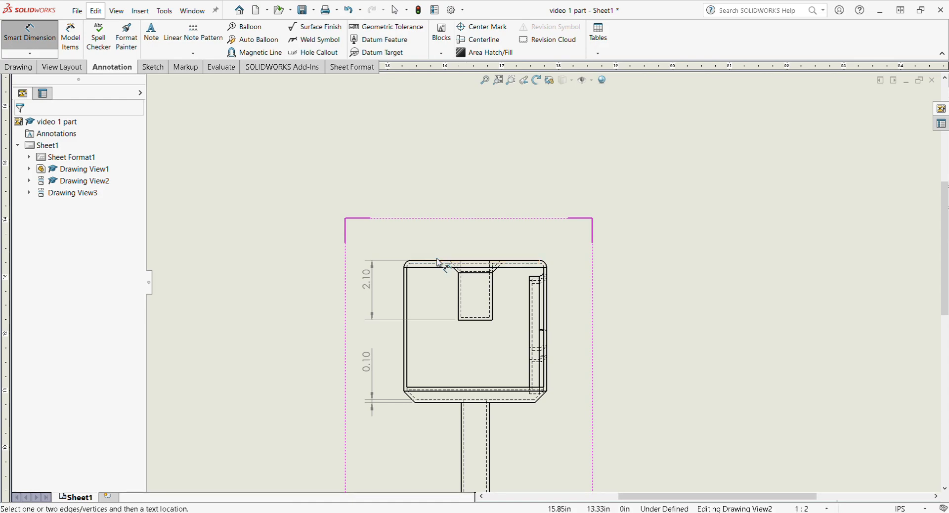
scroll(324, 277, "down", 2)
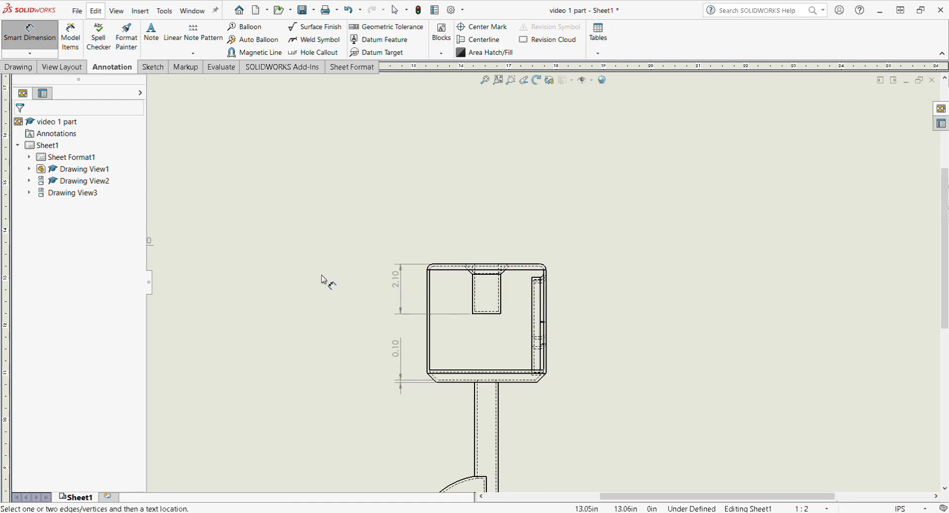
scroll(494, 277, "down", 3)
scroll(773, 200, "up", 1)
scroll(774, 201, "up", 2)
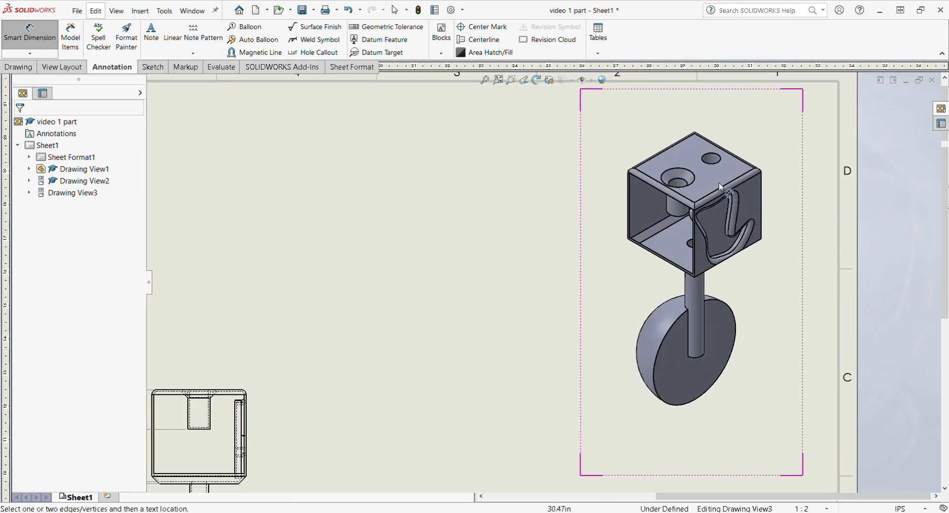
scroll(637, 192, "up", 1)
scroll(618, 209, "up", 1)
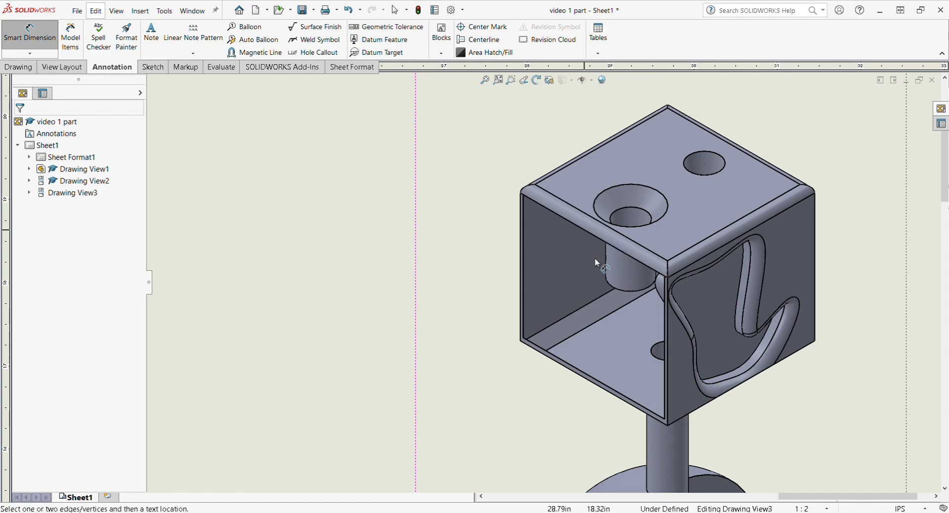
scroll(566, 236, "up", 8)
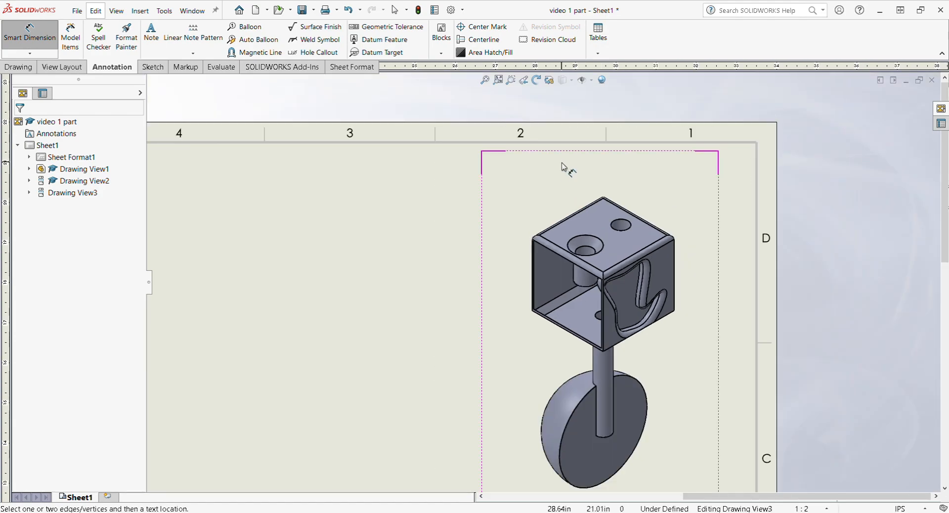
scroll(472, 349, "down", 8)
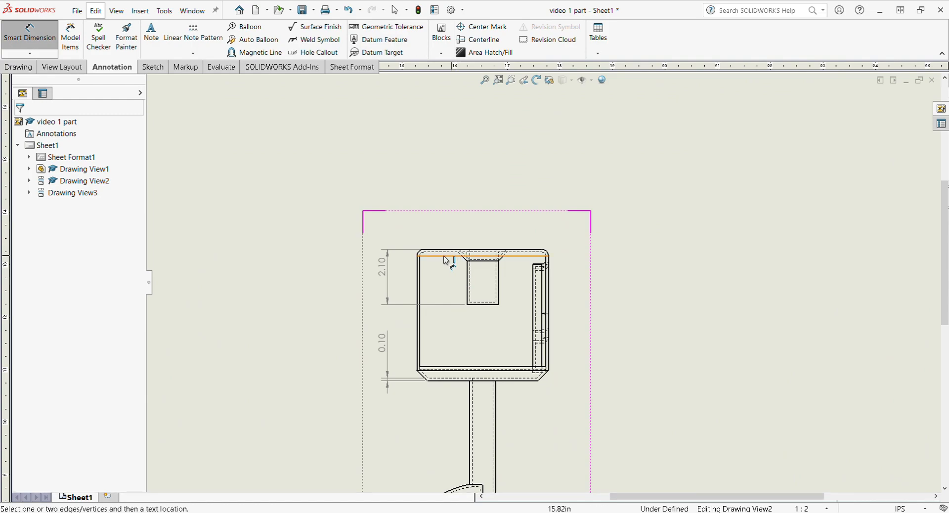
scroll(445, 260, "down", 2)
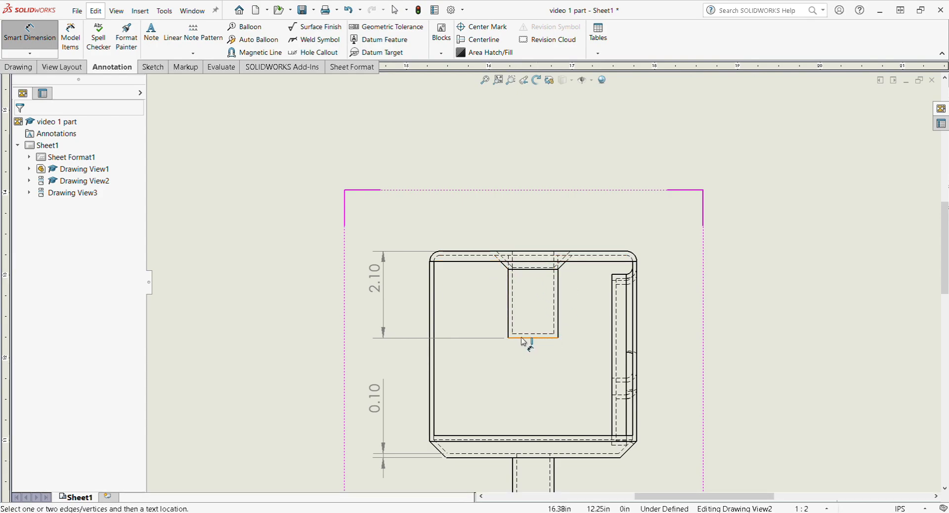
- Compare the box and inner cylinder in the side view with the isometric view to find features that still need dimensions
scroll(509, 276, "up", 2)
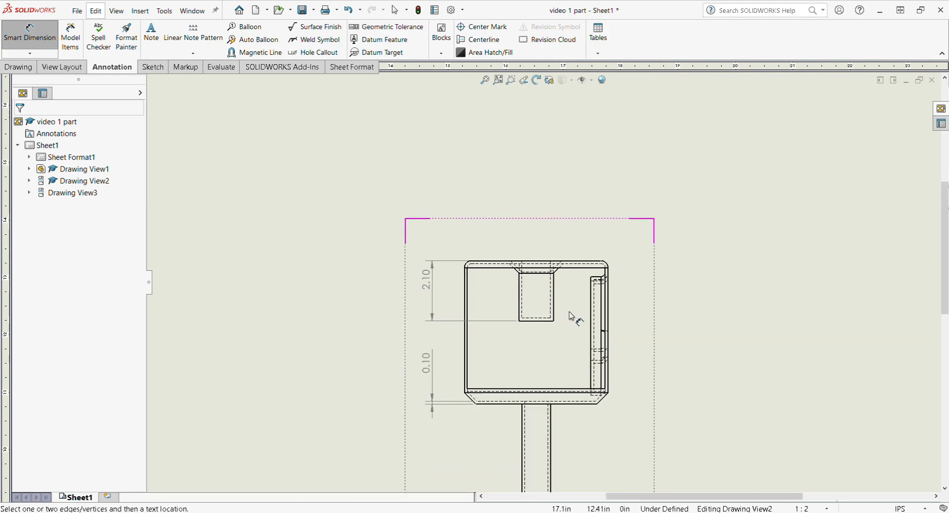
scroll(556, 262, "up", 4)
scroll(563, 302, "down", 4)
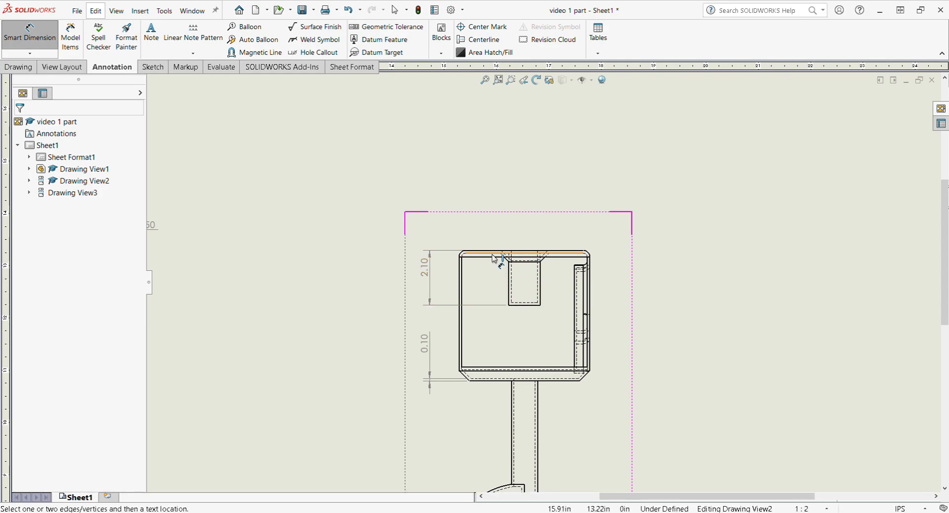
scroll(521, 312, "up", 5)
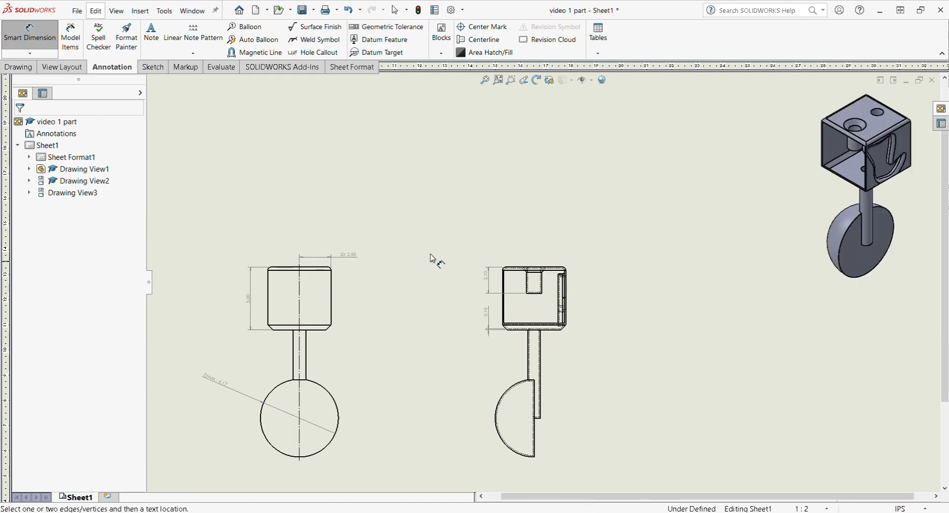
scroll(856, 151, "down", 5)
scroll(763, 181, "down", 3)
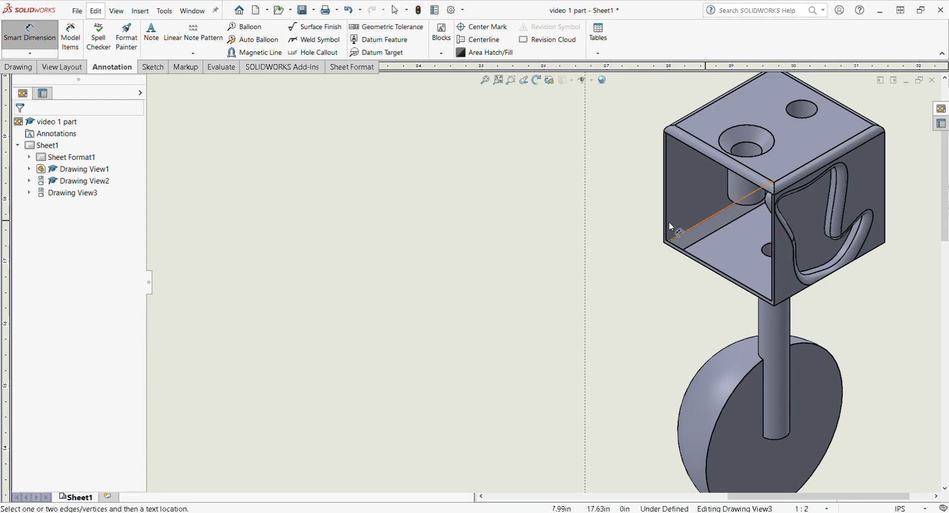
scroll(600, 257, "up", 6)
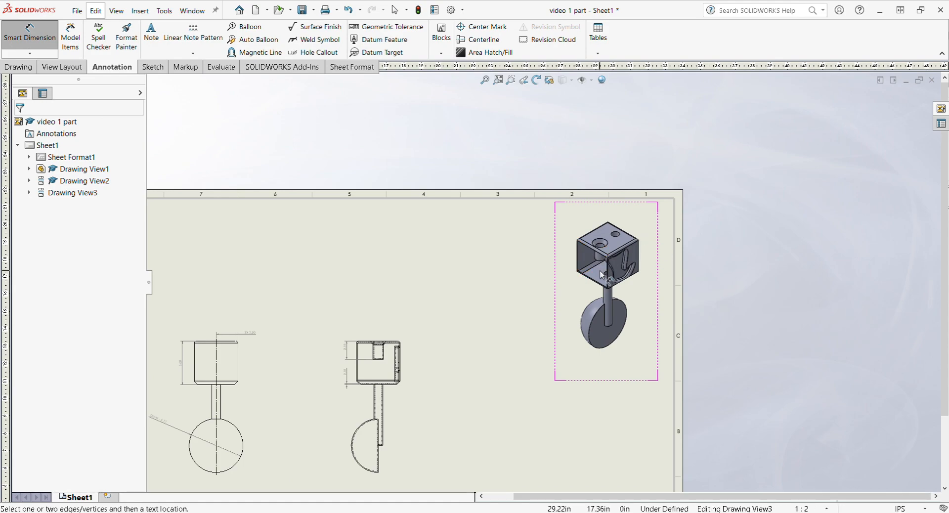
scroll(545, 277, "up", 3)
scroll(465, 363, "down", 1)
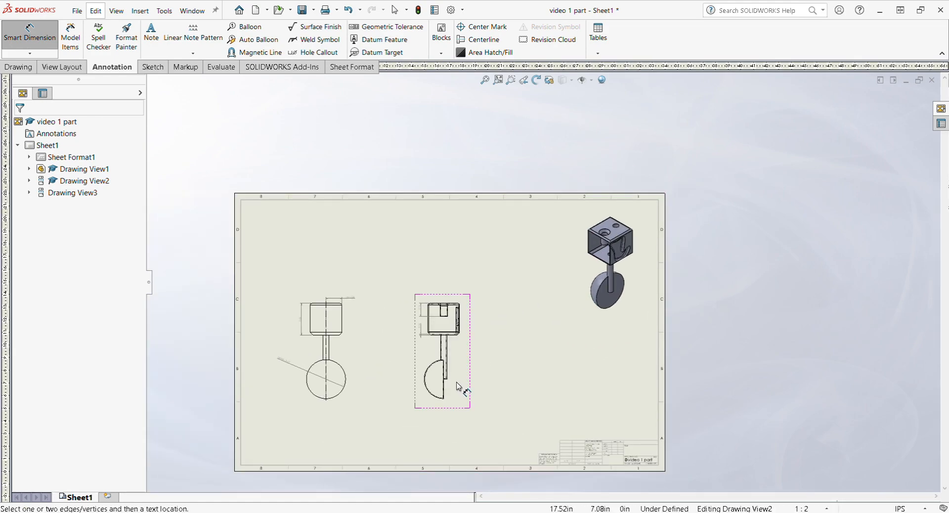
scroll(595, 296, "down", 1)
scroll(664, 184, "down", 2)
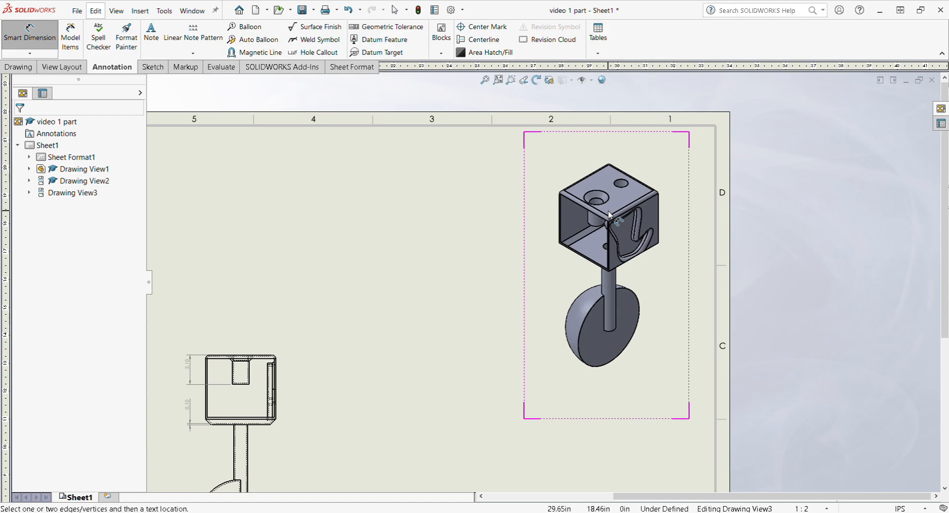
scroll(664, 184, "up", 2)
scroll(377, 385, "down", 1)
scroll(377, 385, "down", 1)
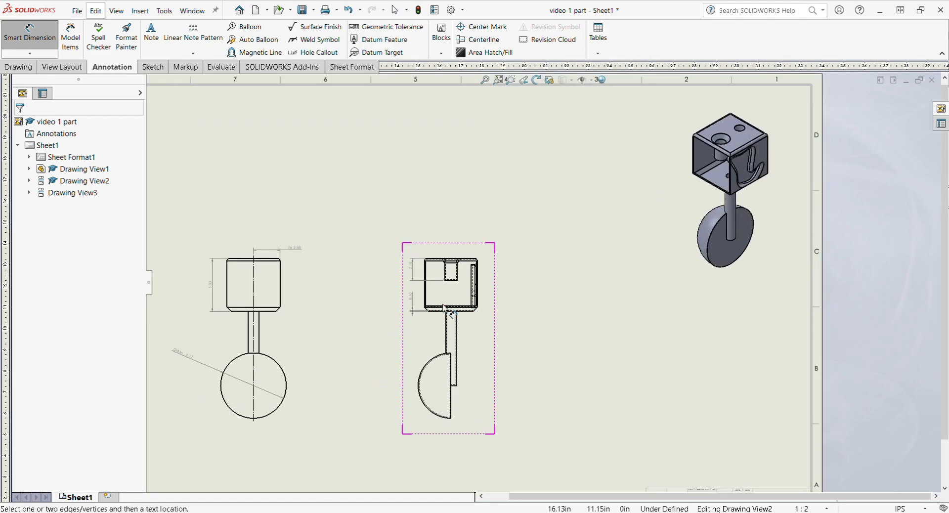
scroll(469, 291, "down", 3)
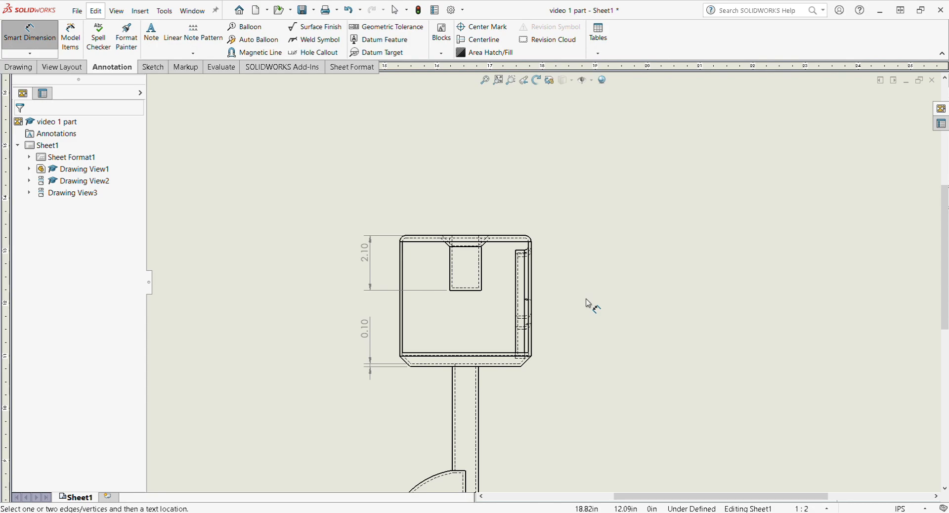
- Add a center mark to the large circle in the back view
key("f")
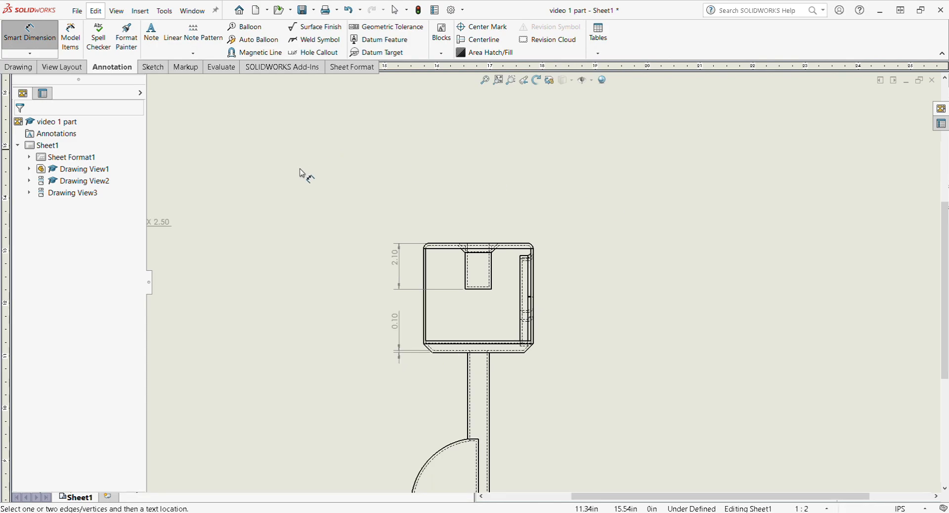
scroll(555, 281, "up", 2)
scroll(555, 292, "down", 2)
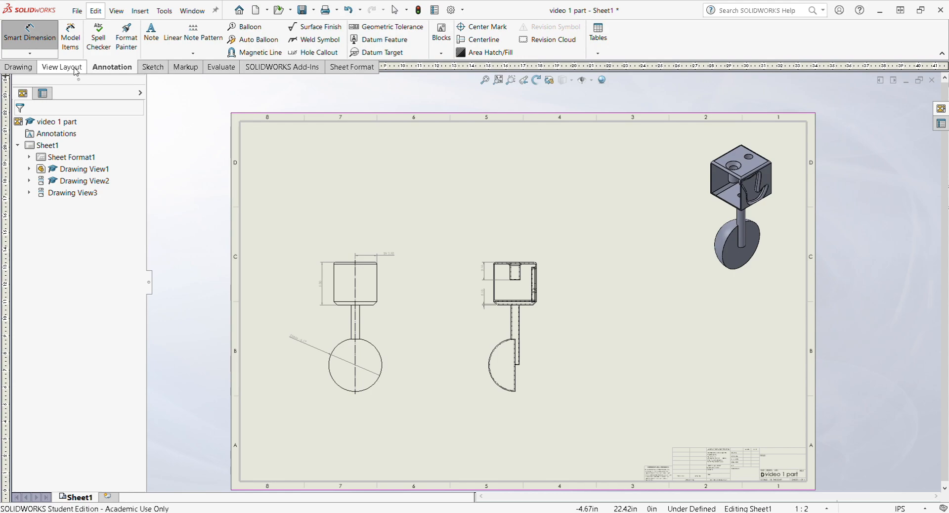
left_click(487, 27)
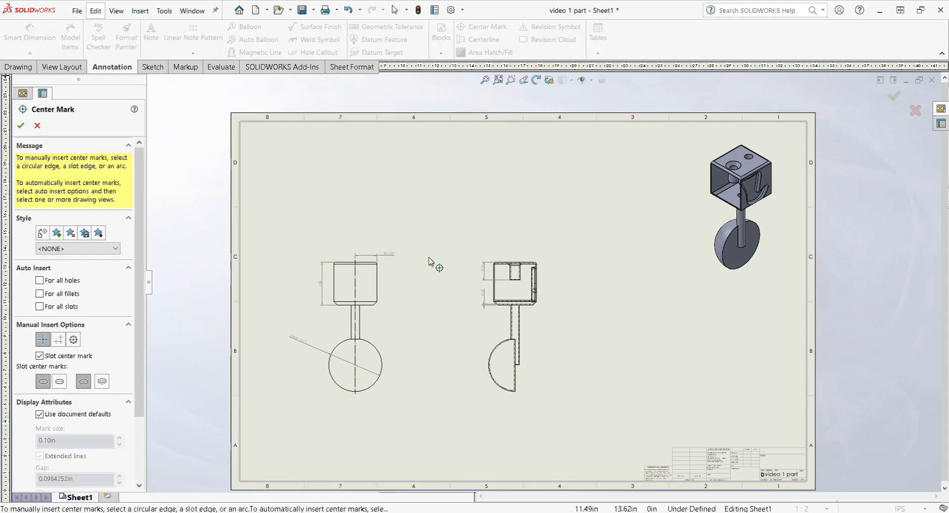
left_click(381, 356)
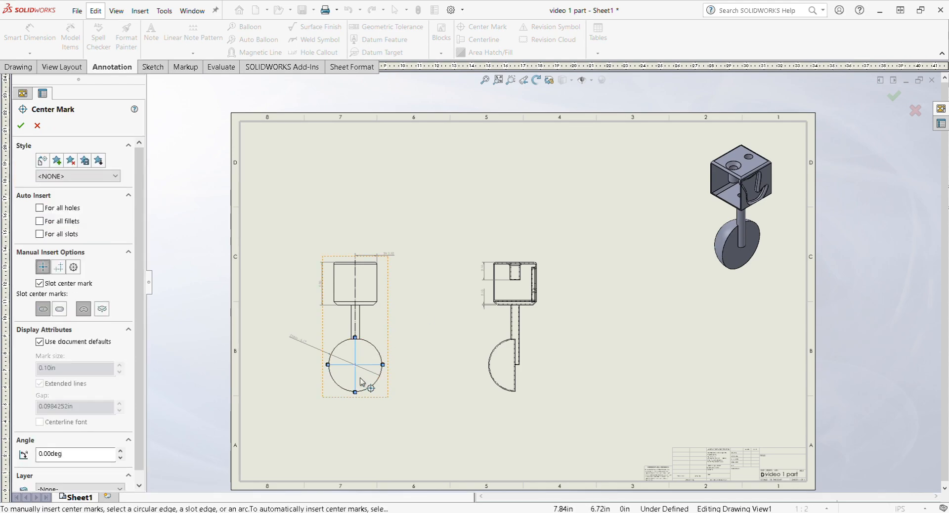
scroll(347, 379, "down", 3)
scroll(393, 346, "down", 1)
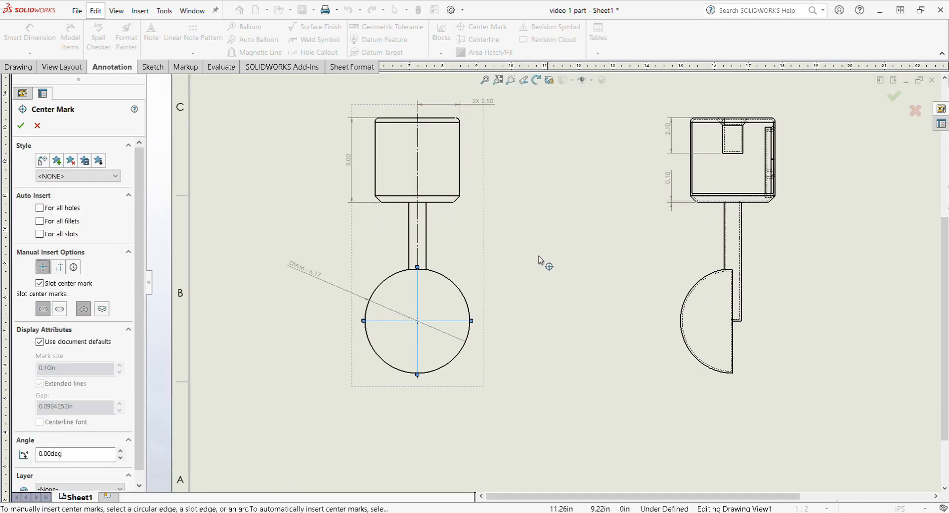
left_click(20, 126)
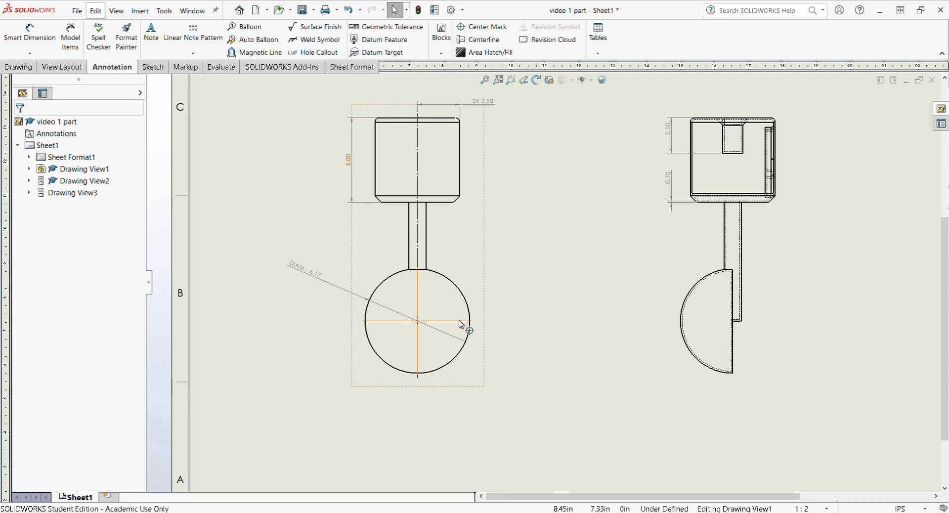
- Dimension vertically from the box's bottom edge to the circle's center mark in the back view, placing it to the right of the part
left_click(37, 28)
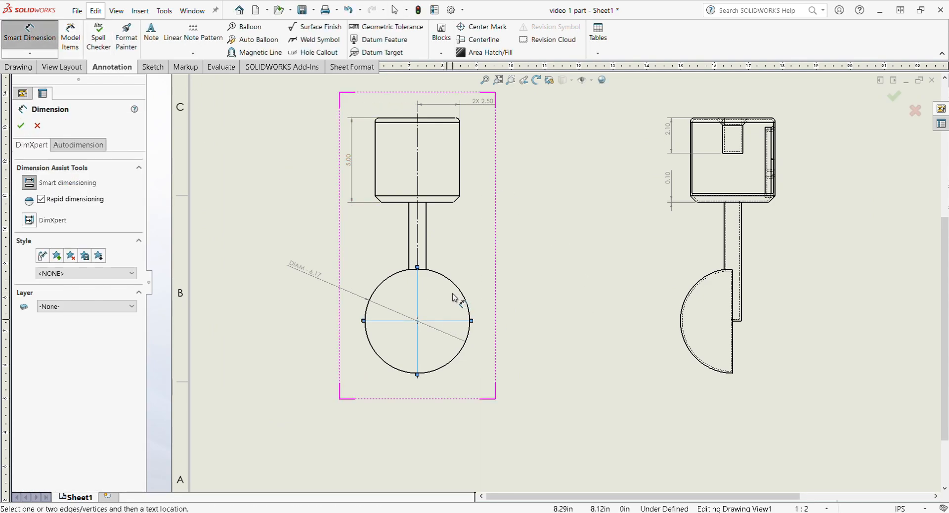
left_click(434, 207)
left_click(564, 254)
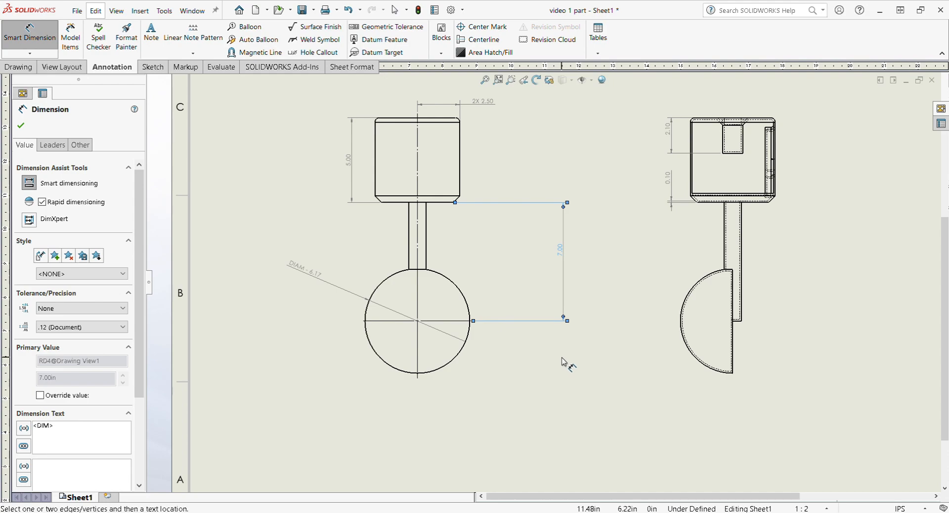
scroll(310, 312, "up", 2)
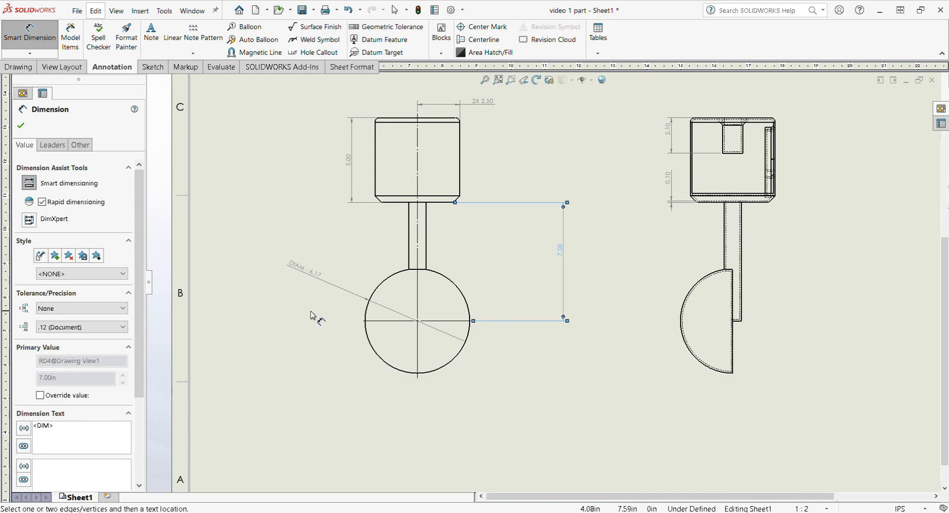
scroll(301, 308, "down", 2)
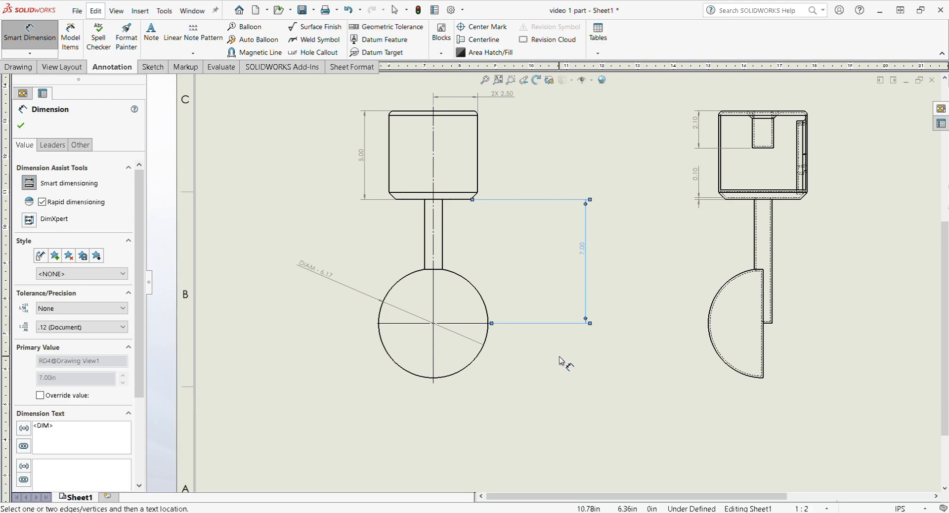
key("Escape")
key("Escape")
- Try to extend the circle's center mark in the back view horizontally toward the vertical box-to-center dimension
left_click(490, 324)
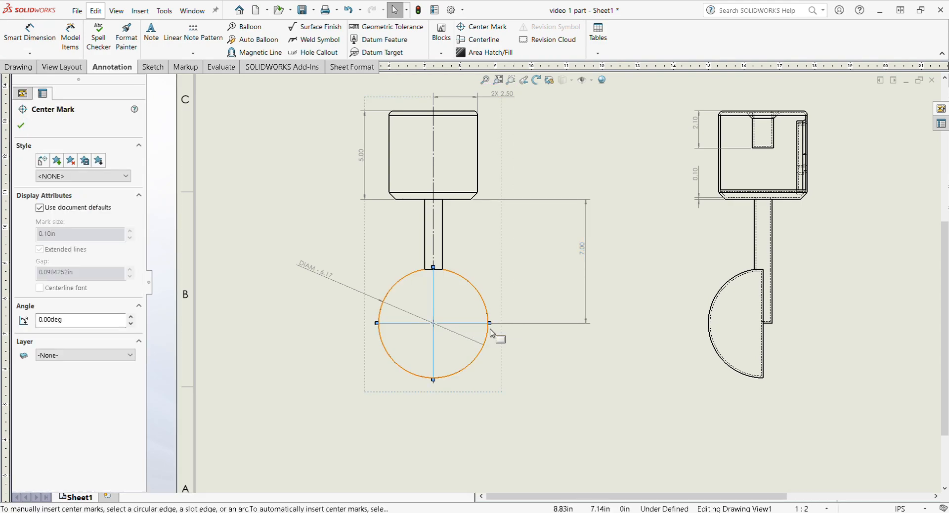
left_click_drag(489, 323, 562, 327)
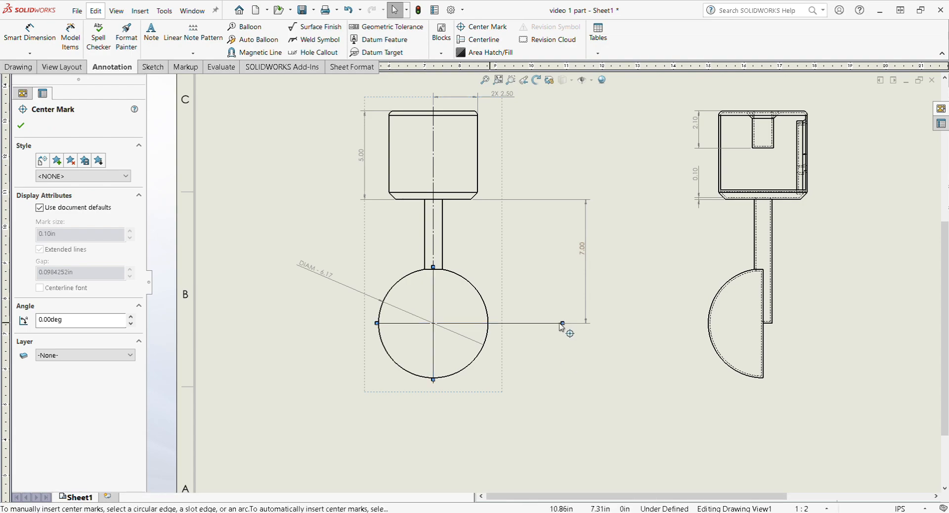
left_click(549, 364)
left_click(516, 330)
scroll(509, 324, "up", 3)
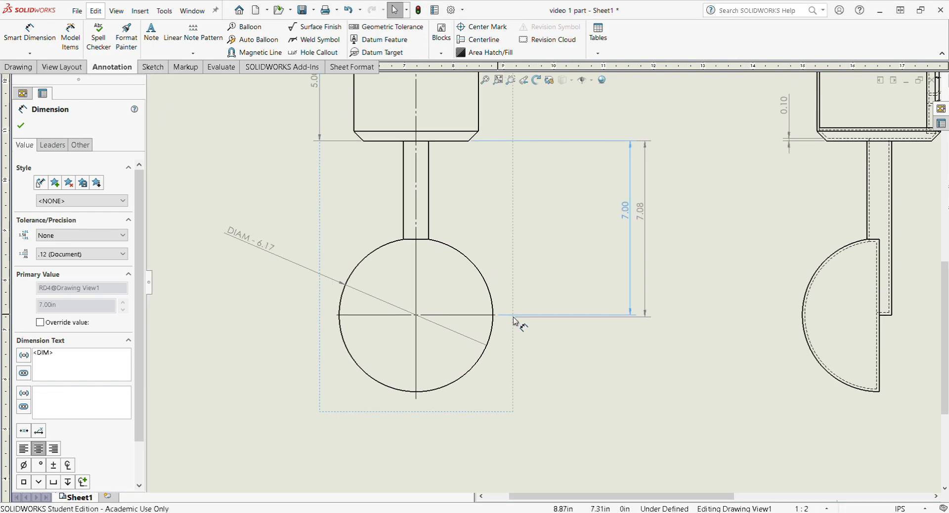
left_click(557, 359)
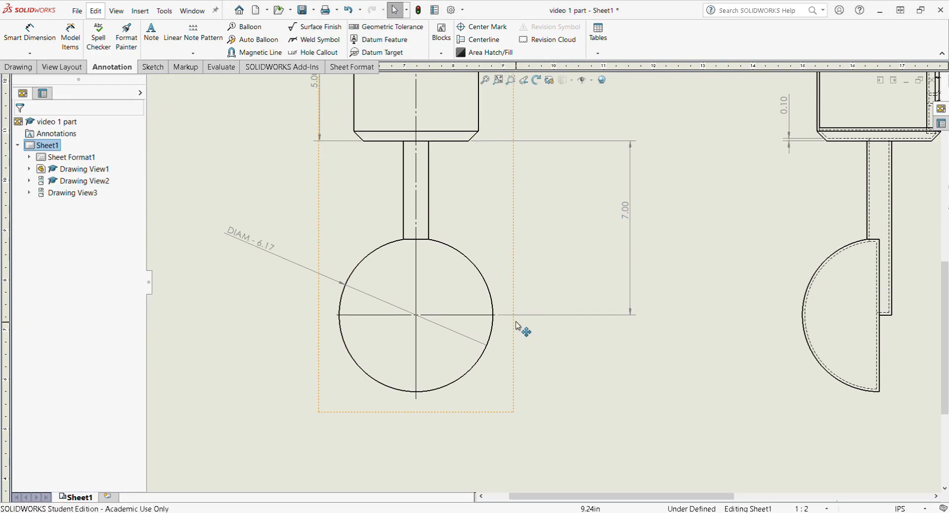
- Check the circle's center mark and the dimensions in the back and side views for placement and completeness across the sheet
scroll(509, 323, "up", 3)
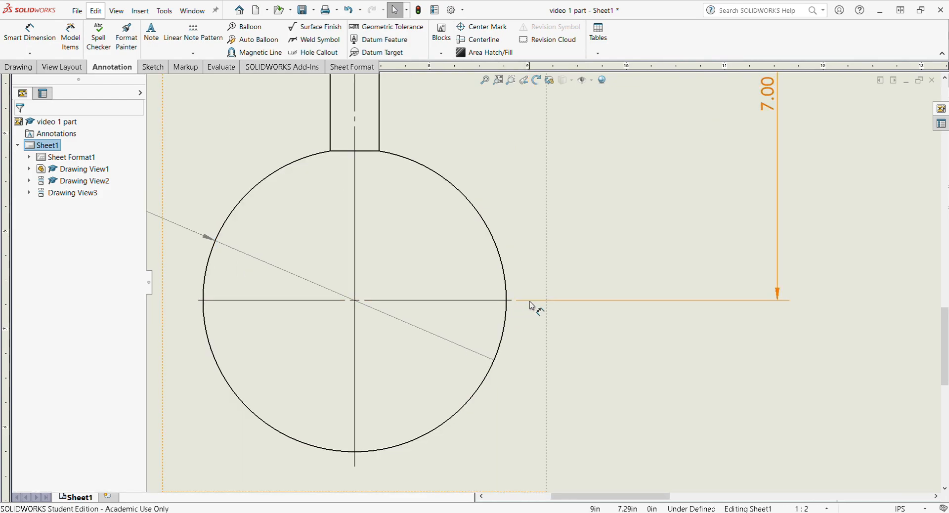
scroll(524, 326, "down", 5)
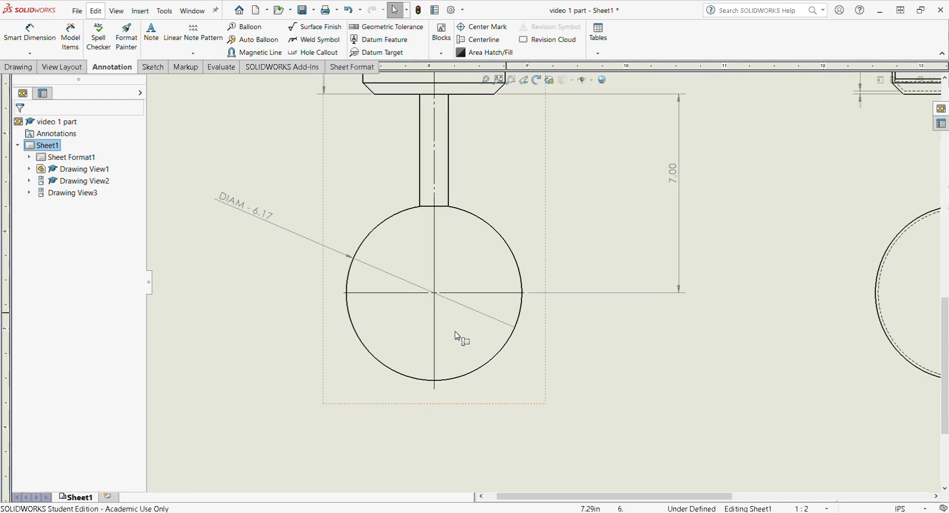
scroll(568, 309, "up", 2)
scroll(563, 341, "down", 3)
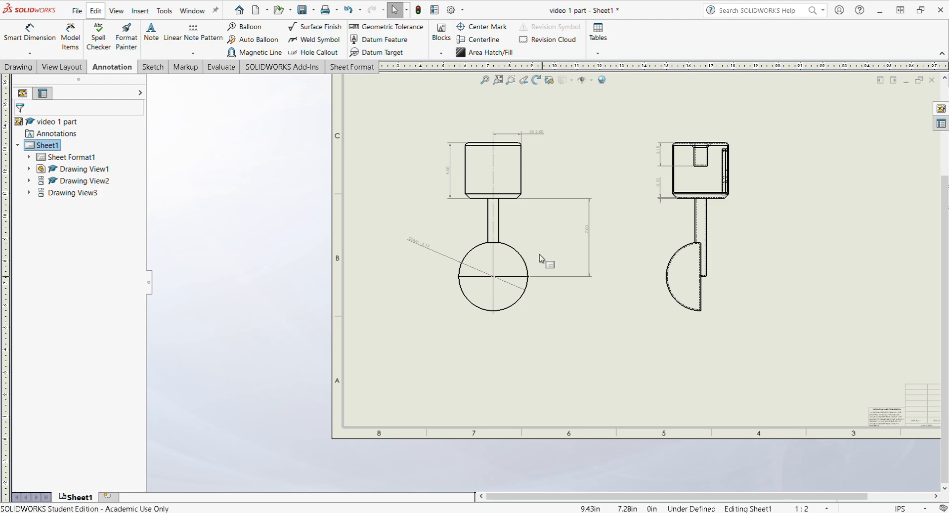
scroll(598, 175, "up", 4)
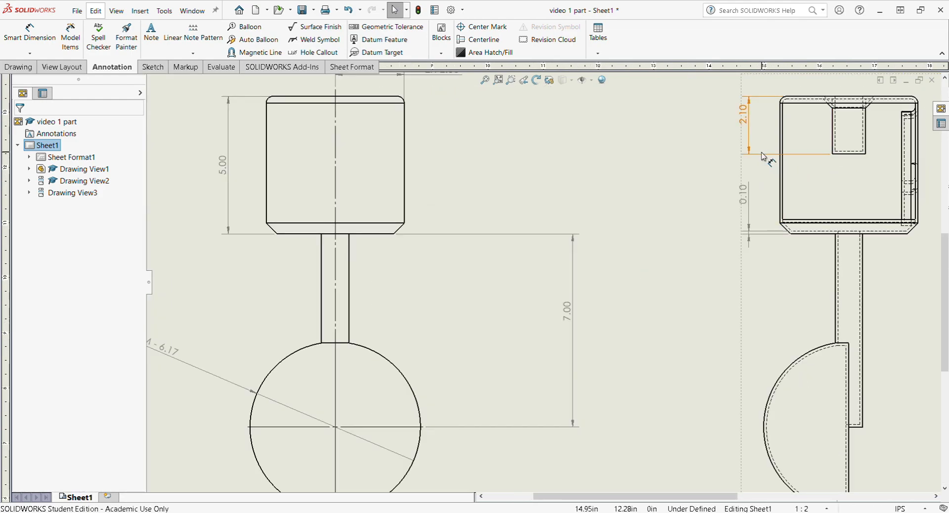
scroll(727, 197, "down", 3)
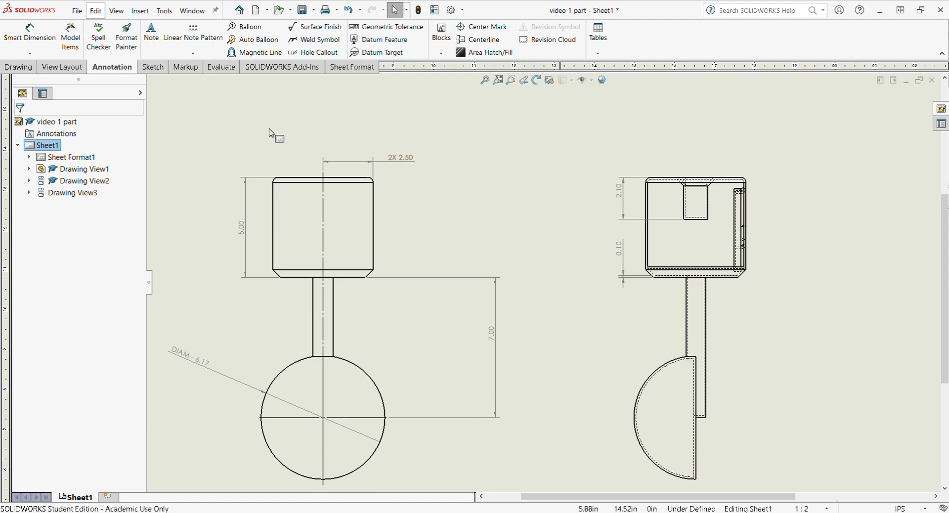
left_click(154, 67)
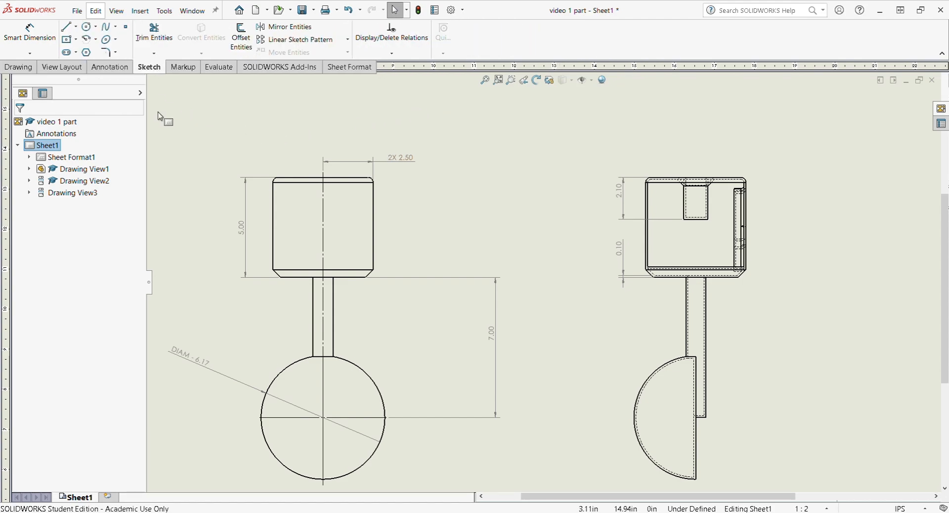
left_click(106, 68)
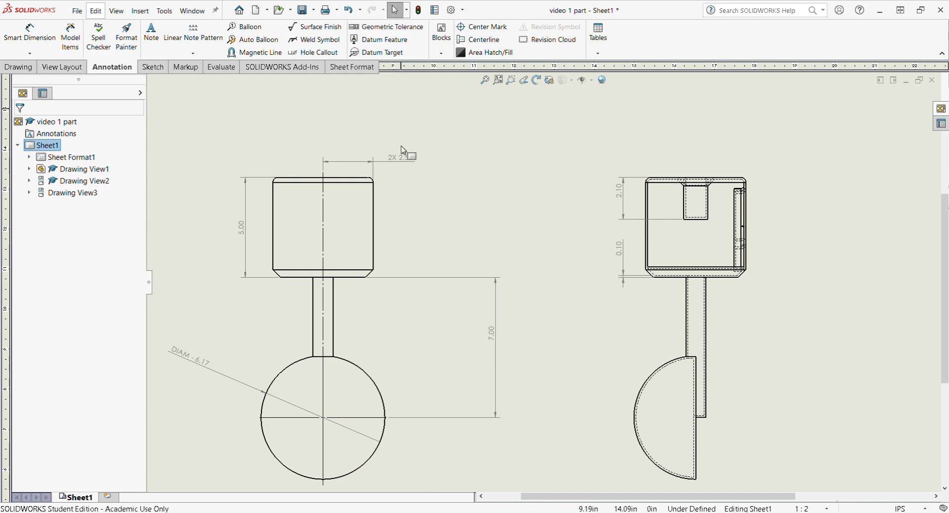
key("f")
scroll(501, 200, "up", 1)
scroll(659, 328, "down", 2)
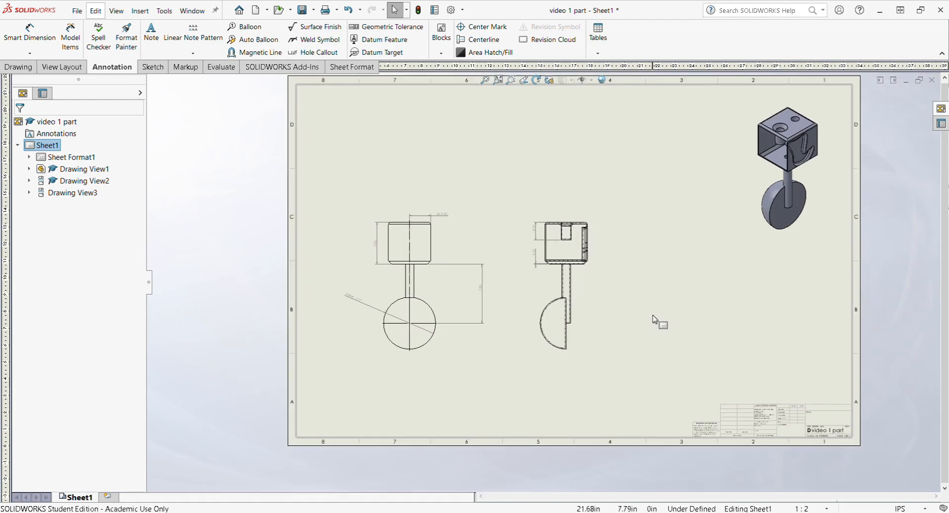
scroll(653, 318, "up", 1)
scroll(504, 247, "down", 1)
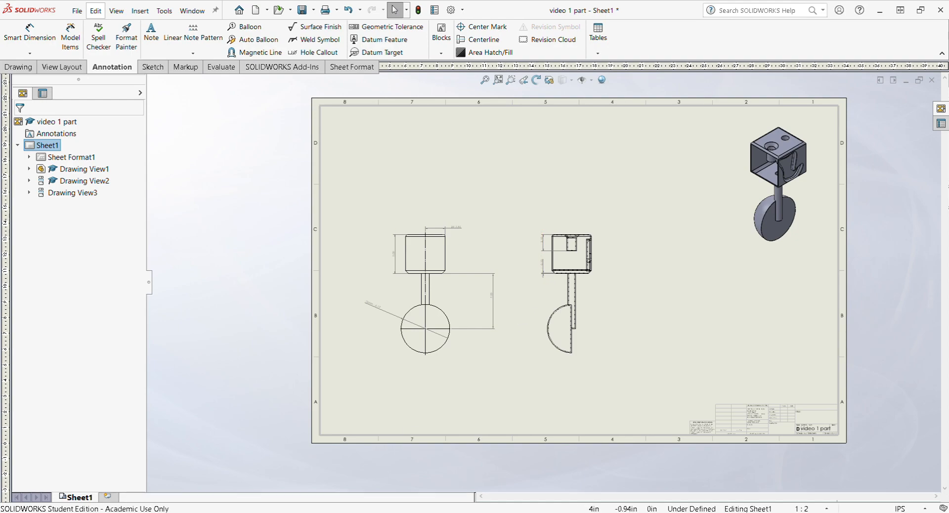
- Look at the video 1 part model in its own window, and return to the drawing with the view-creation commands shown
left_click(271, 492)
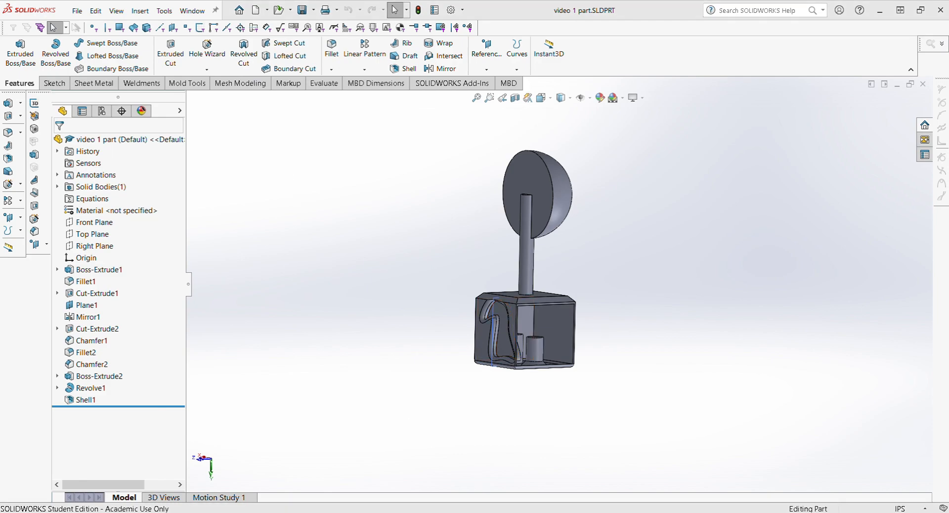
left_click(387, 489)
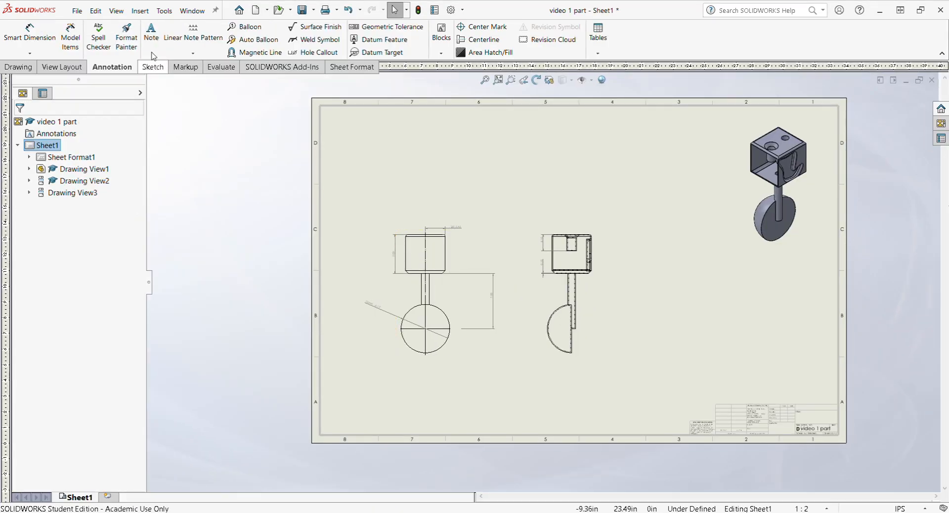
left_click(34, 70)
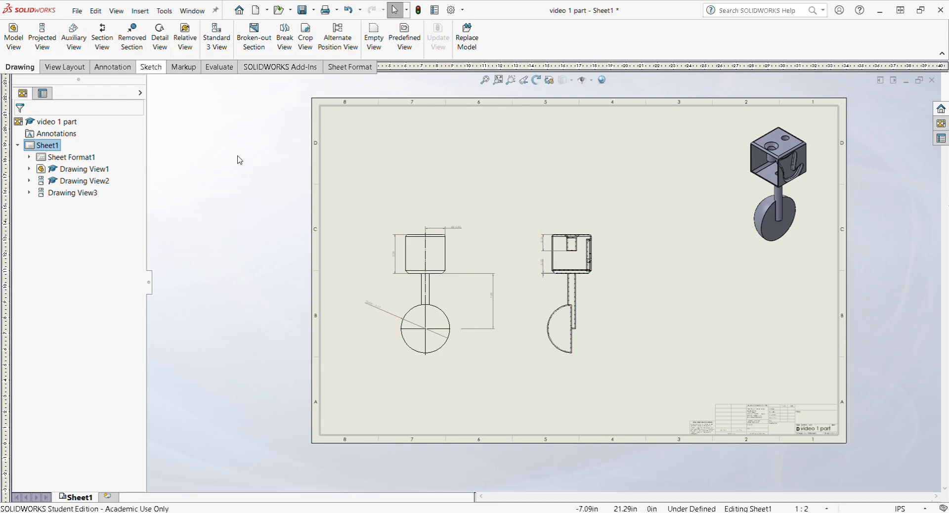
- Switch to the video 1 part model window and cut the part with a planar section view on the Right Plane
left_click(281, 481)
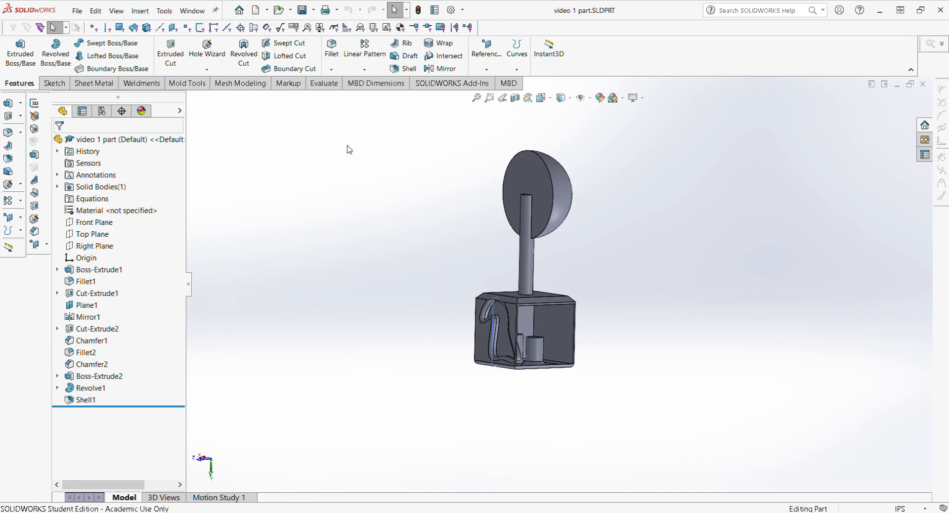
left_click(516, 98)
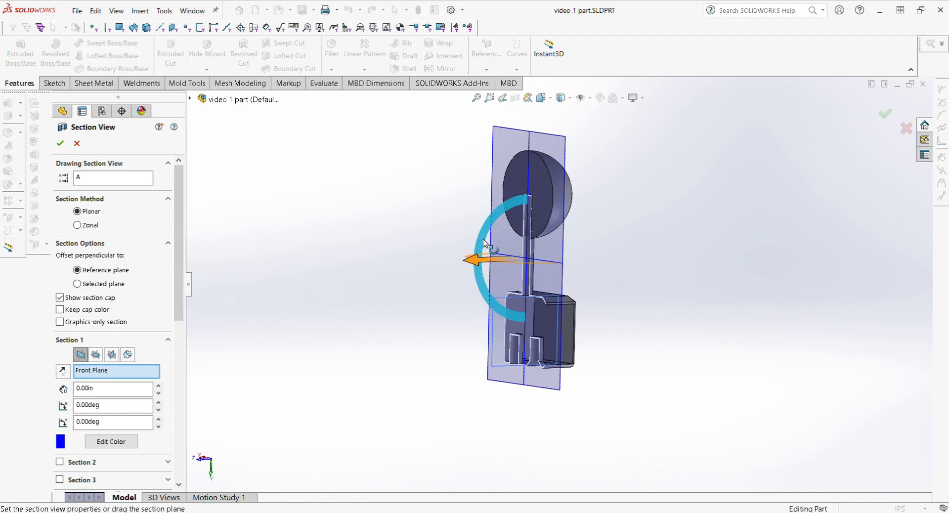
mouse_move(486, 252)
left_mouse_down()
mouse_move(480, 274)
mouse_move(474, 237)
mouse_move(484, 260)
left_mouse_up()
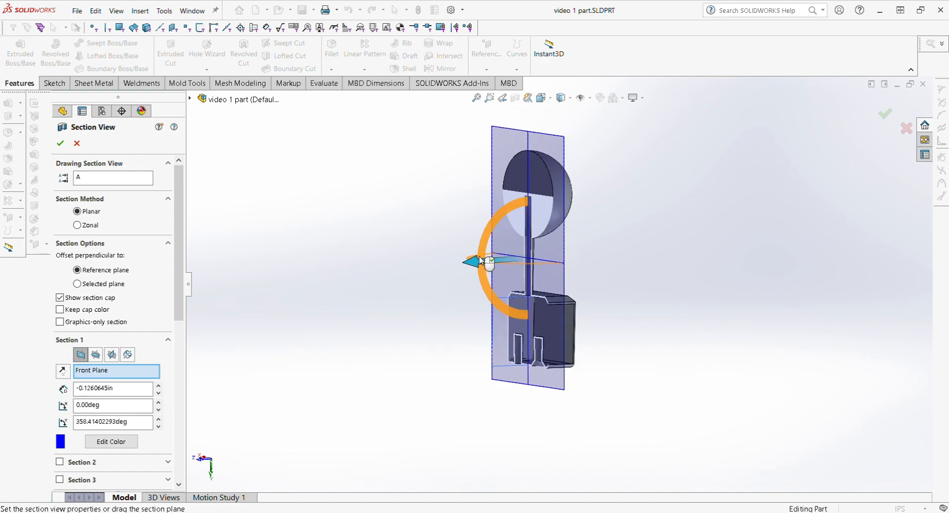
left_click(117, 358)
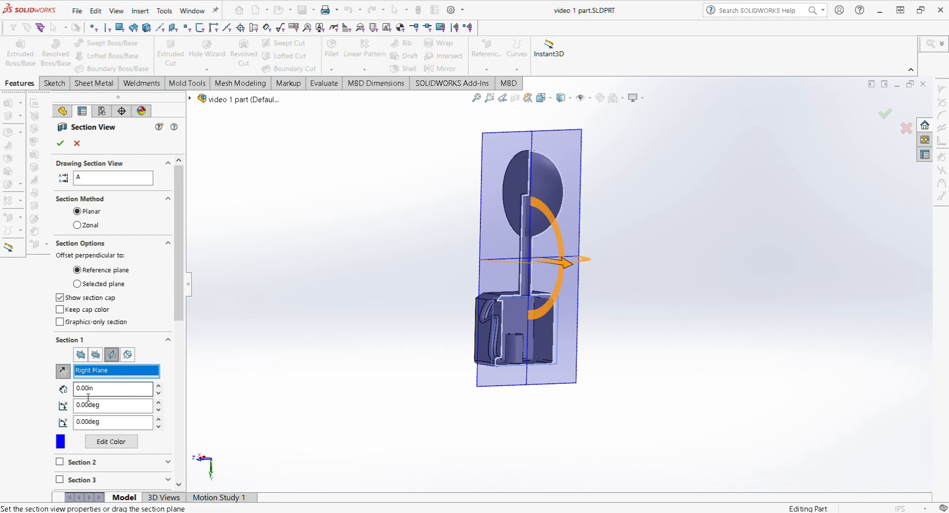
left_click(60, 143)
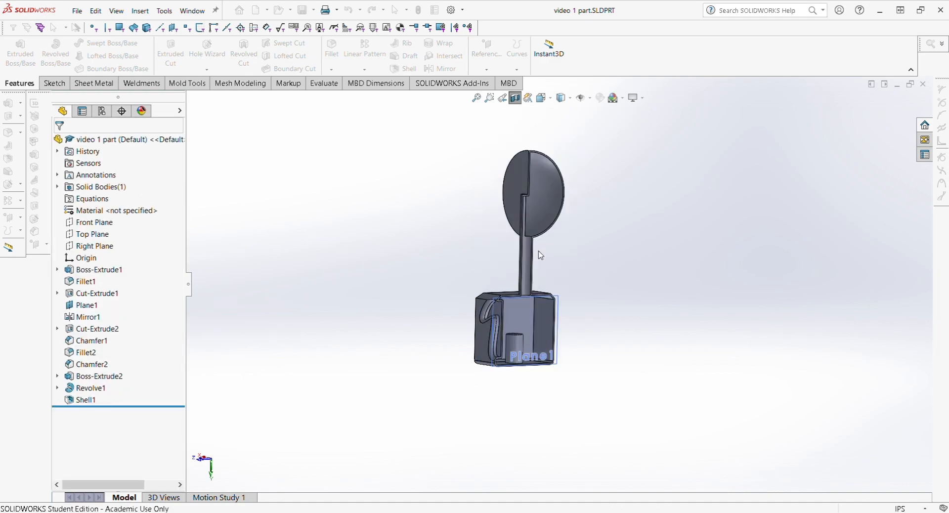
- Examine the sectioned part's interior, including the box walls, inner cylinder, stem and half-sphere
mouse_move(538, 254)
middle_mouse_down()
mouse_move(488, 262)
mouse_move(504, 373)
mouse_move(489, 261)
mouse_move(578, 225)
mouse_move(517, 176)
mouse_move(425, 201)
mouse_move(496, 166)
mouse_move(526, 281)
mouse_move(550, 254)
middle_mouse_up()
scroll(553, 304, "up", 5)
middle_click_drag(555, 309, 409, 336)
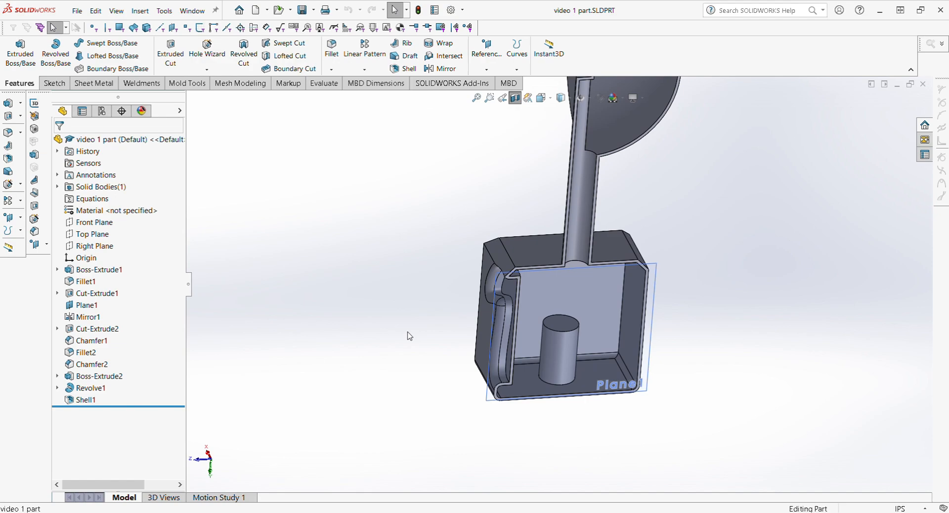
scroll(415, 306, "up", 3)
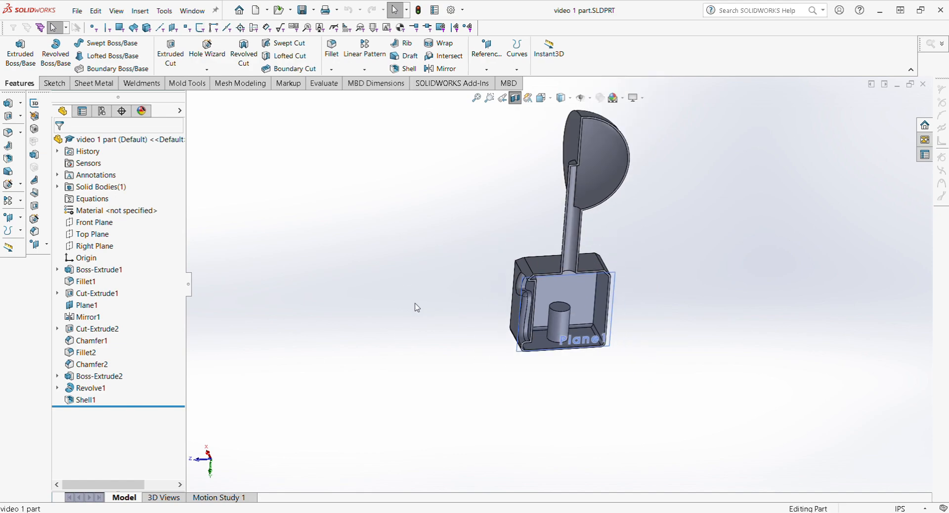
scroll(588, 148, "down", 3)
scroll(571, 181, "up", 3)
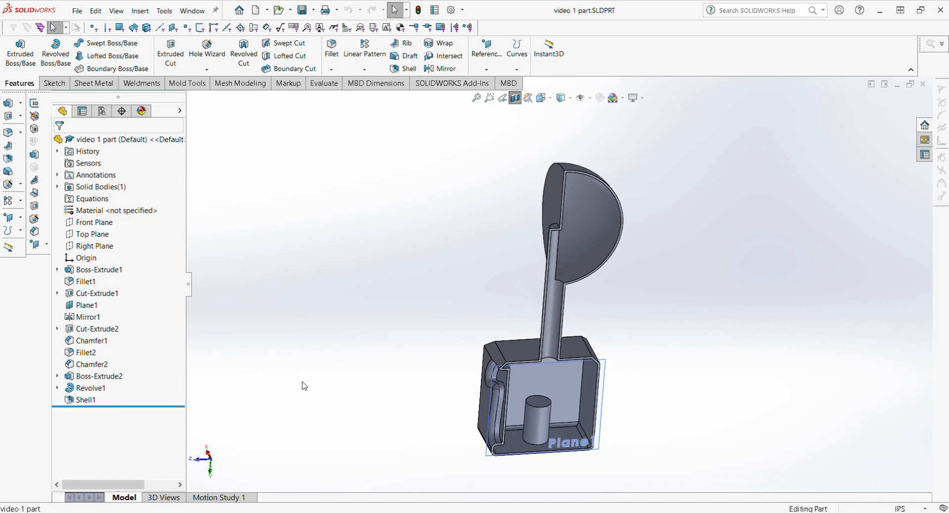
- Turn off the part's section view, view the whole model again, and return to the drawing sheet
left_click(515, 98)
left_click(515, 98)
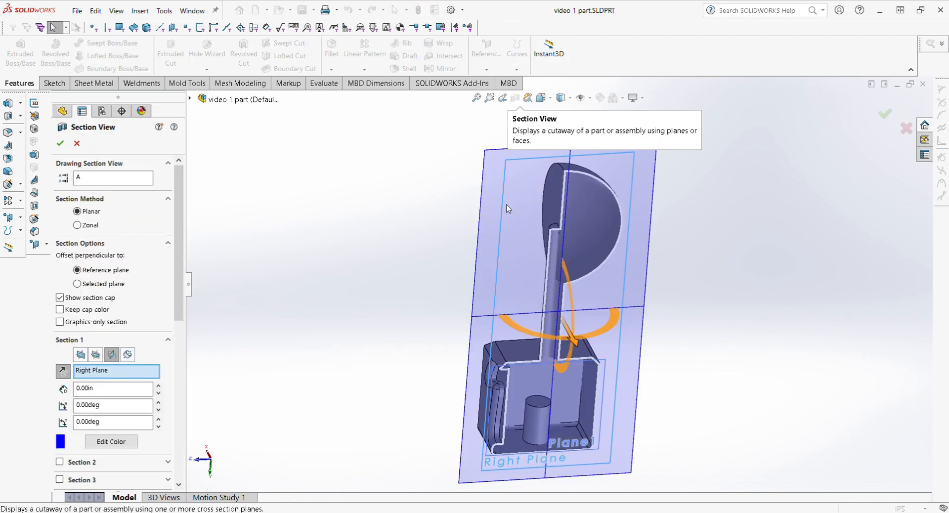
left_click(79, 143)
scroll(571, 322, "up", 2)
middle_click_drag(571, 322, 562, 279)
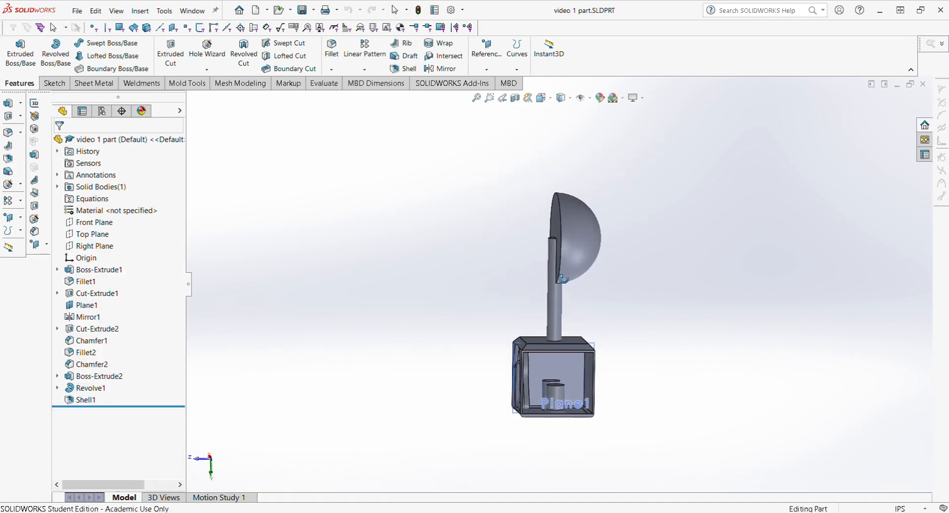
left_click(394, 10)
left_click(361, 484)
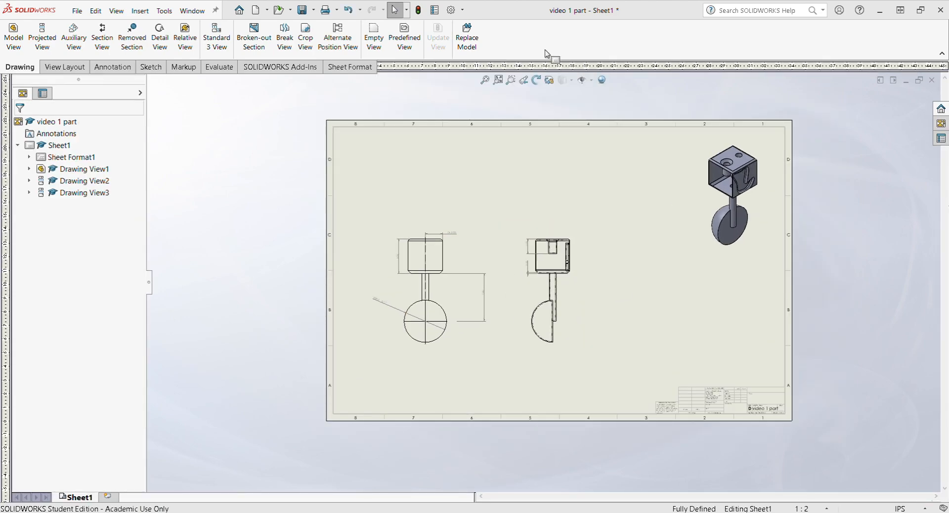
key("f")
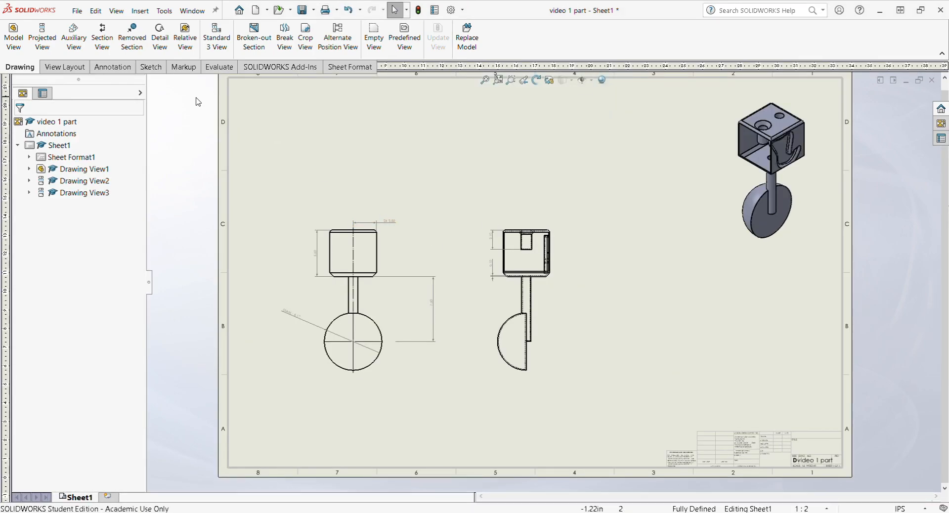
scroll(563, 319, "down", 3)
scroll(445, 296, "up", 3)
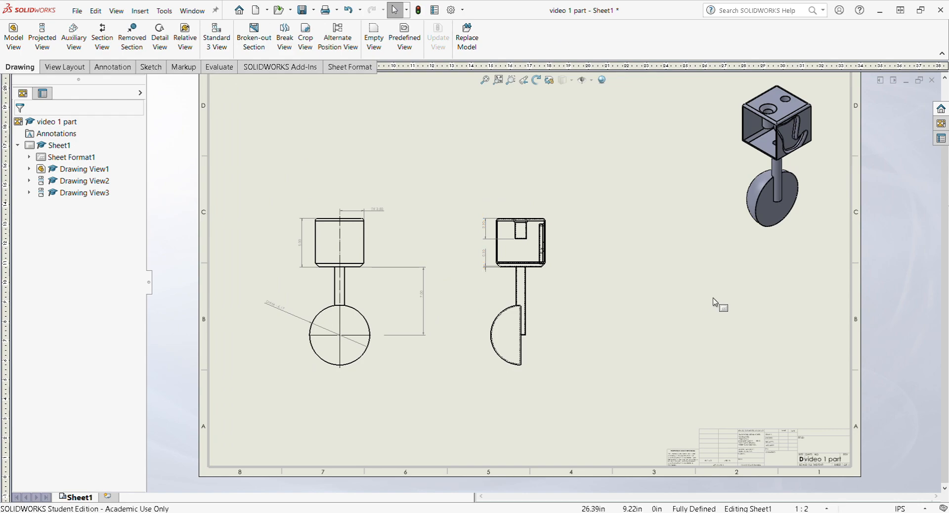
left_click(42, 37)
left_click(486, 248)
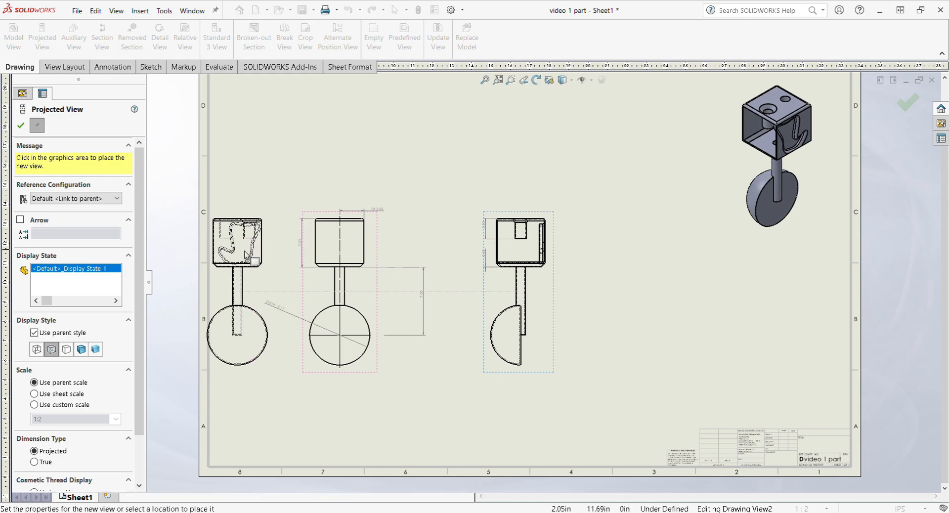
key("Escape")
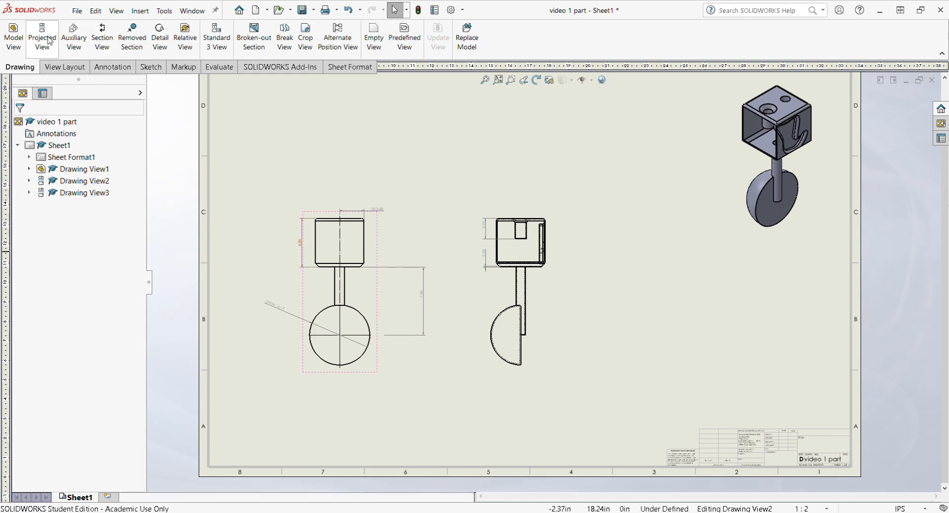
- Project a side view to the left of the back view, and space the three orthographic views farther right across the sheet
left_click(42, 37)
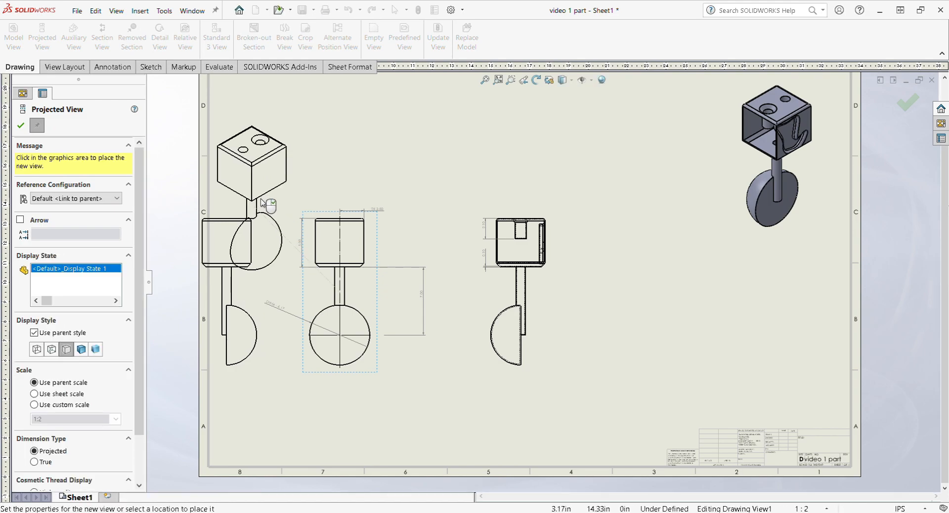
key("Escape")
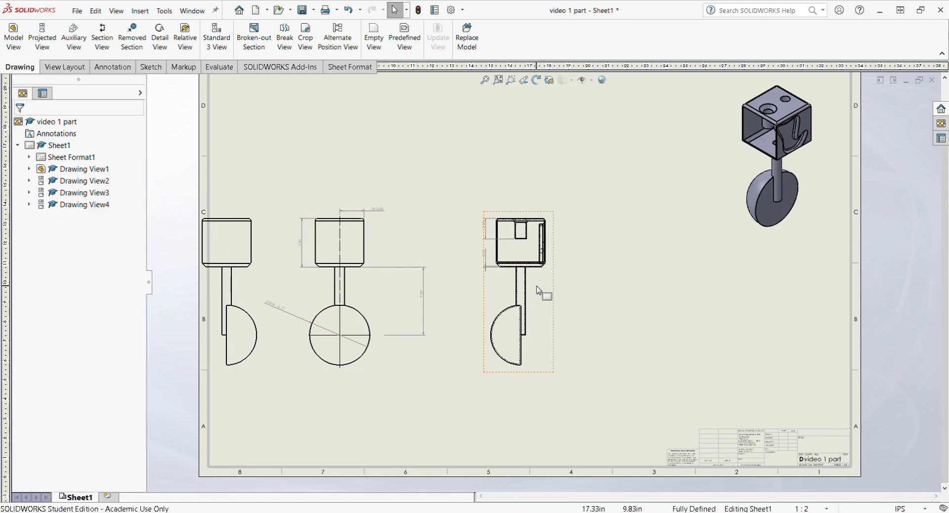
mouse_move(555, 270)
left_mouse_down()
mouse_move(718, 288)
mouse_move(724, 278)
left_mouse_up()
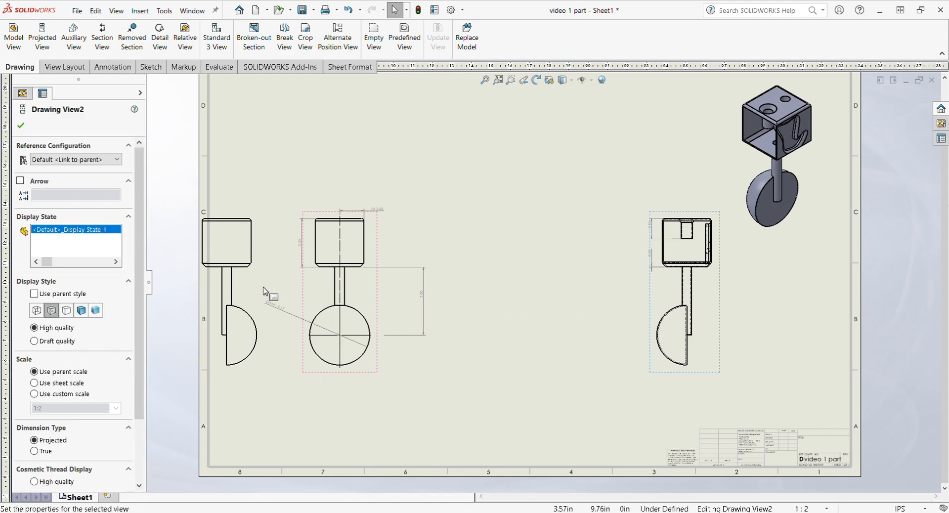
mouse_move(381, 295)
left_mouse_down()
mouse_move(604, 297)
mouse_move(583, 294)
left_mouse_up()
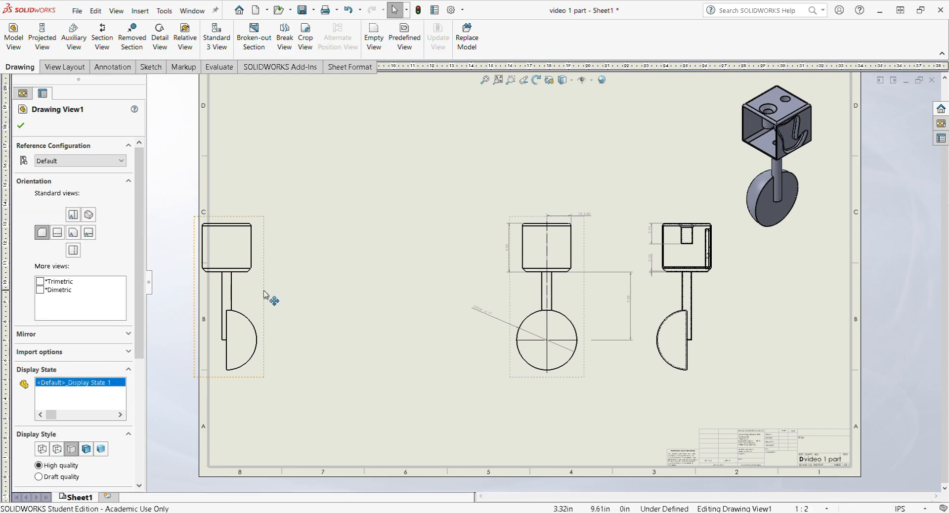
left_click_drag(264, 295, 428, 297)
left_click(287, 88)
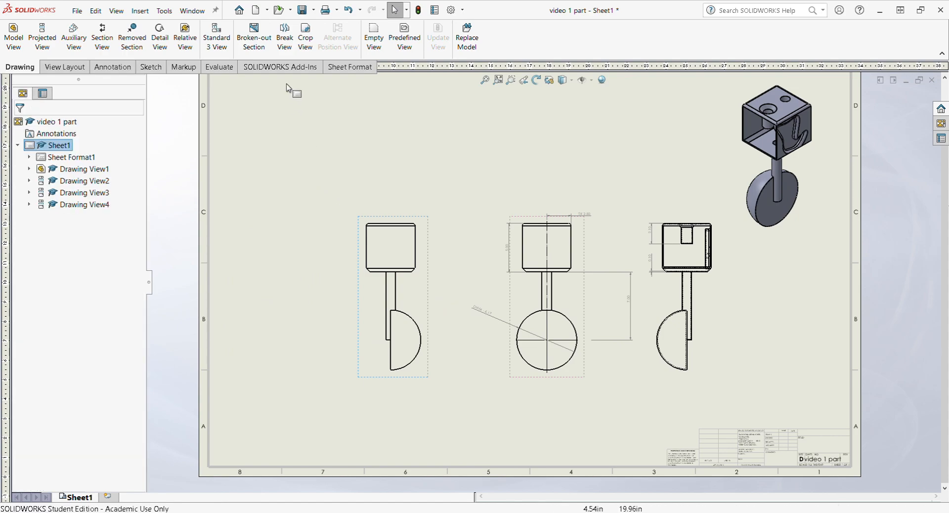
- Create section view A-A with a vertical cutting line through the stem of the new side view, placing it to that view's left
left_click(102, 39)
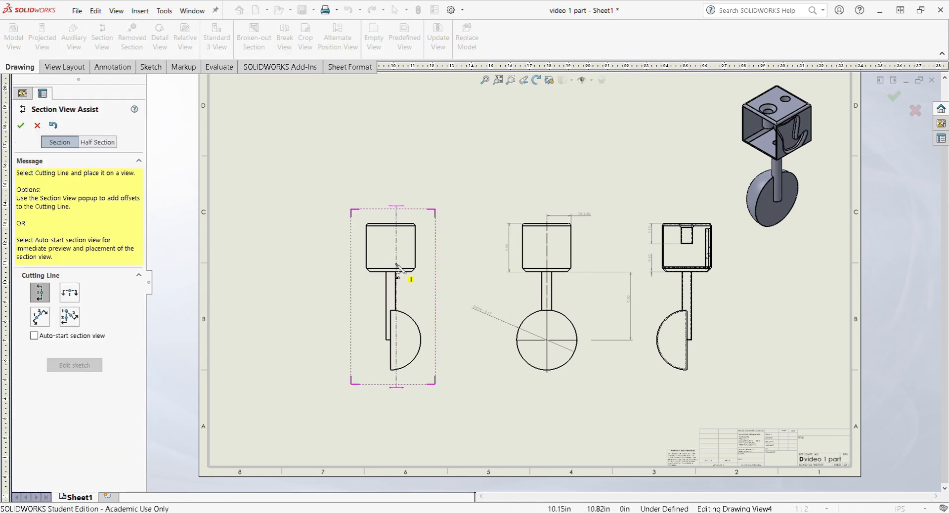
scroll(397, 266, "down", 4)
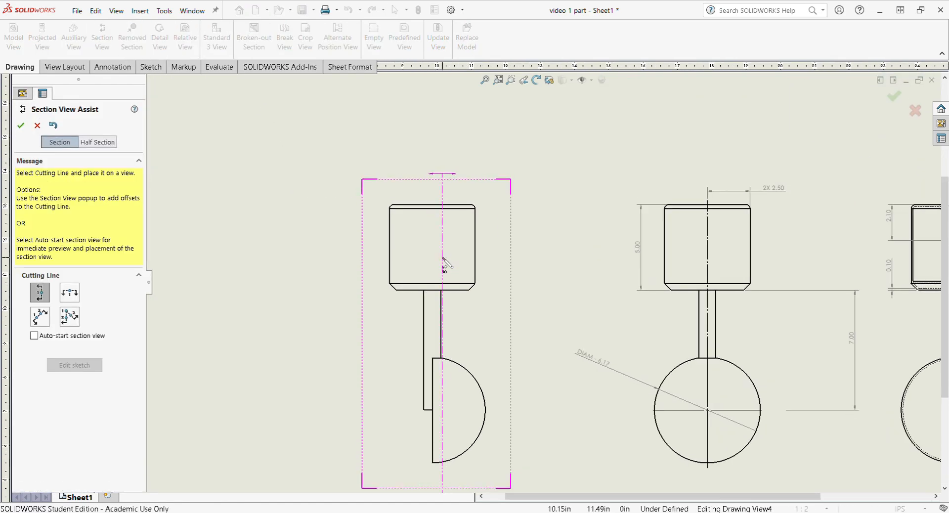
left_click(433, 258)
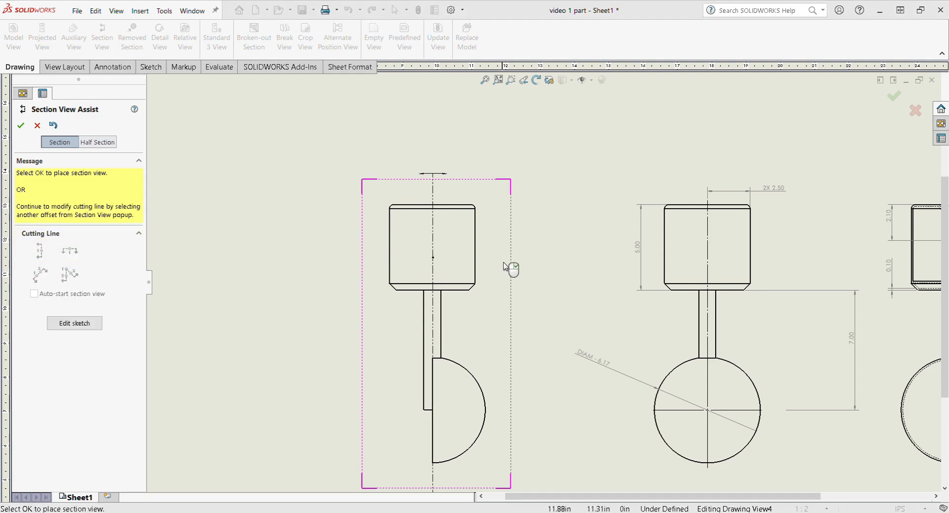
left_click(508, 248)
scroll(303, 269, "up", 3)
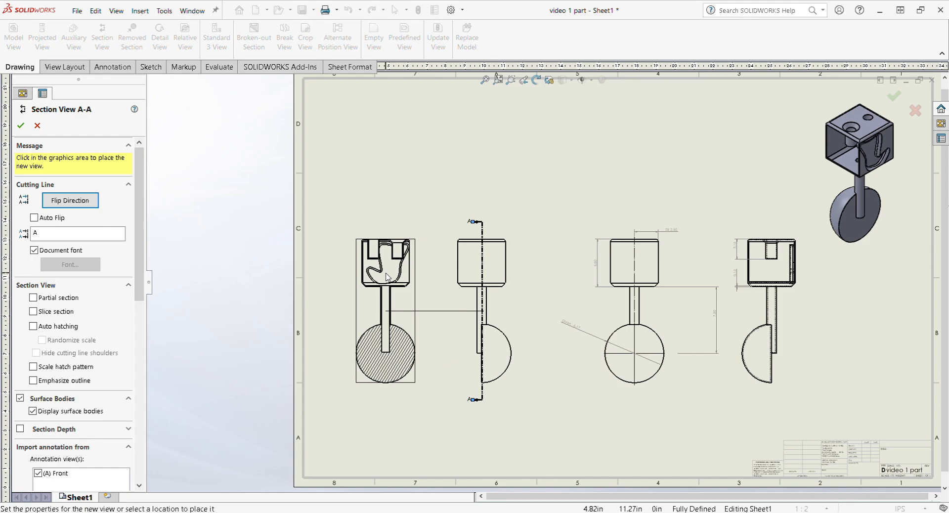
left_click(387, 277)
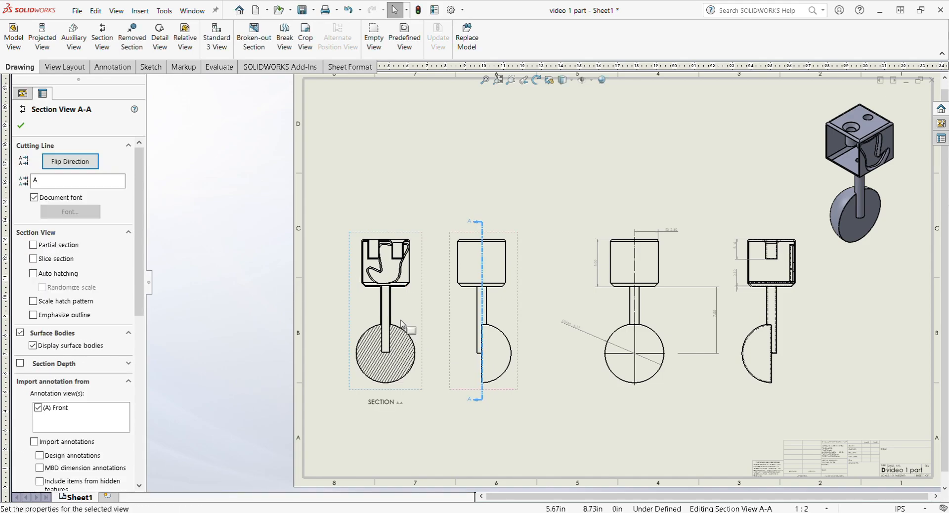
- Examine section A-A's hatching, box interior and stem, and where its cutting line passes through the half-sphere in the side view
scroll(400, 322, "down", 5)
scroll(400, 321, "down", 3)
scroll(568, 321, "up", 6)
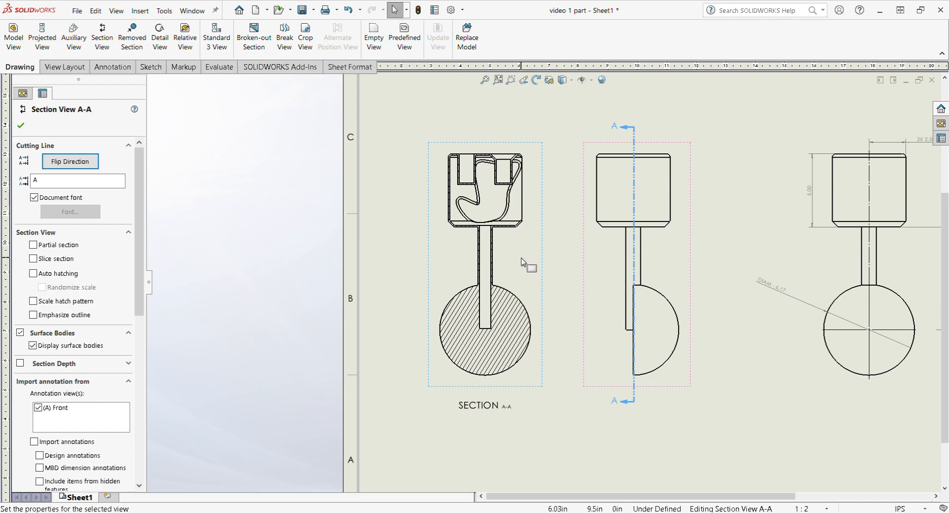
left_click(634, 312)
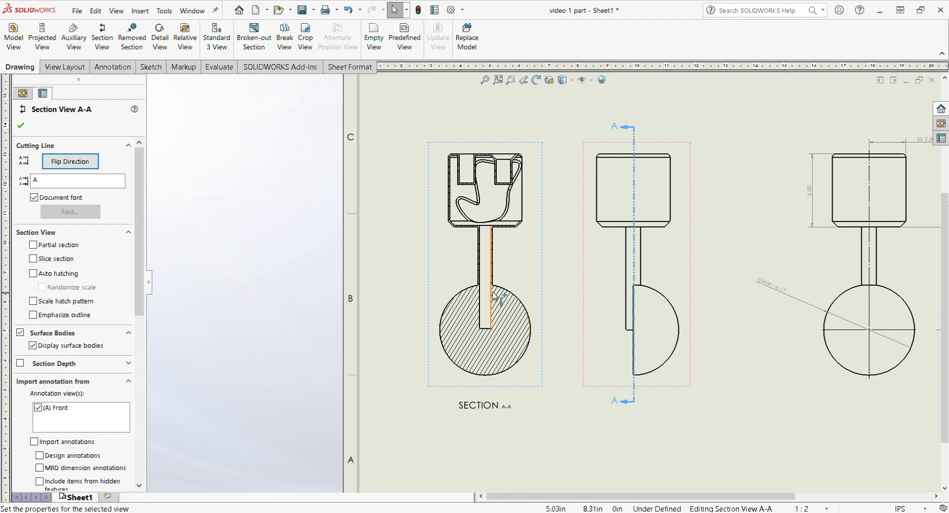
scroll(630, 317, "down", 5)
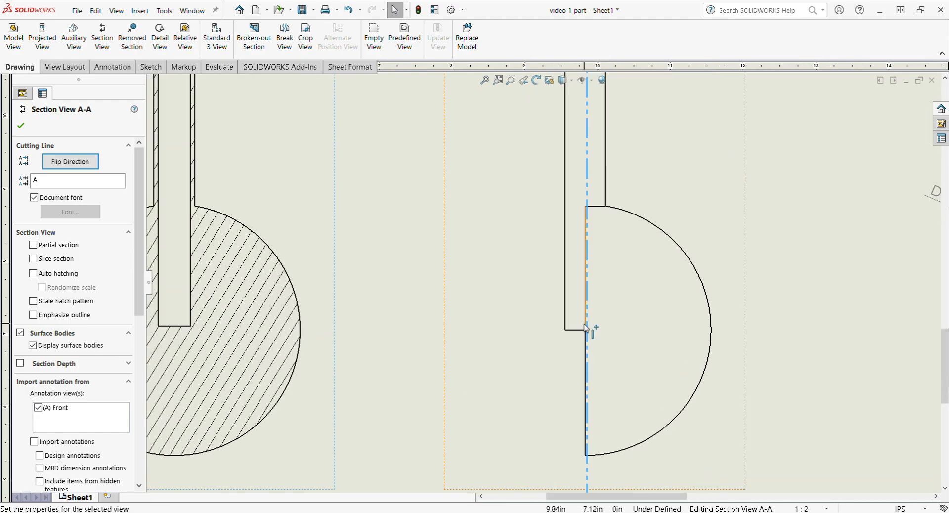
scroll(535, 277, "up", 5)
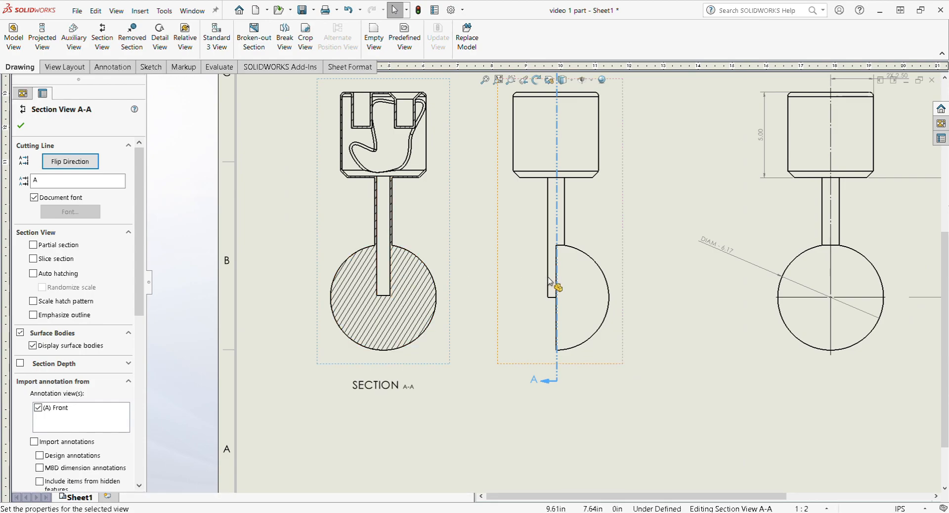
scroll(557, 284, "down", 3)
scroll(560, 282, "down", 3)
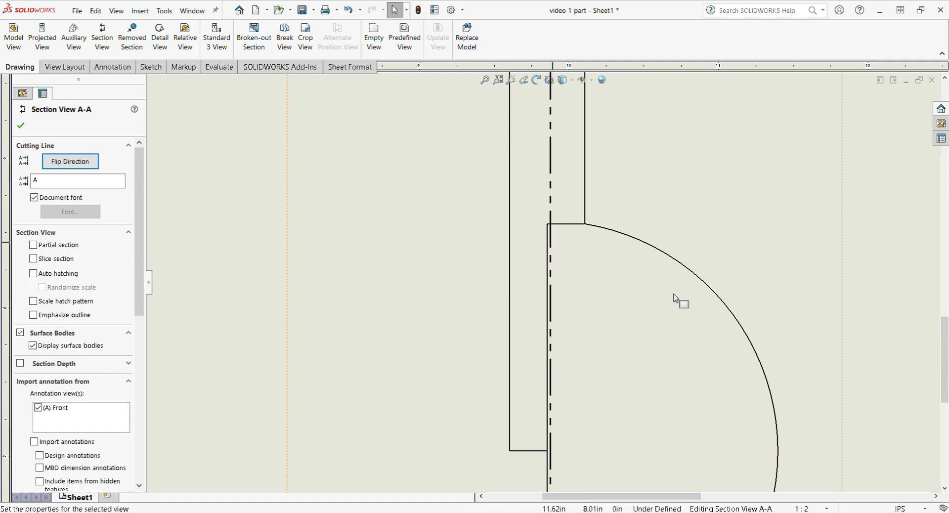
scroll(549, 269, "up", 6)
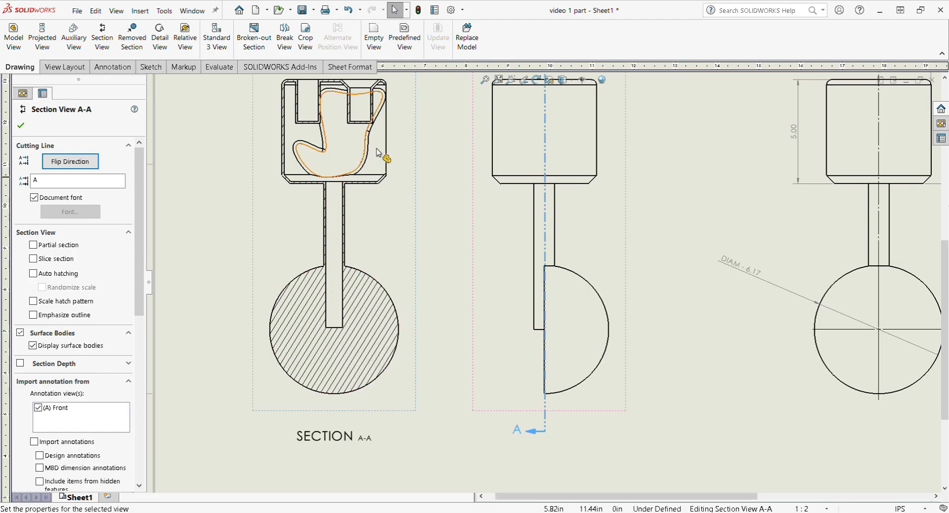
scroll(541, 283, "up", 3)
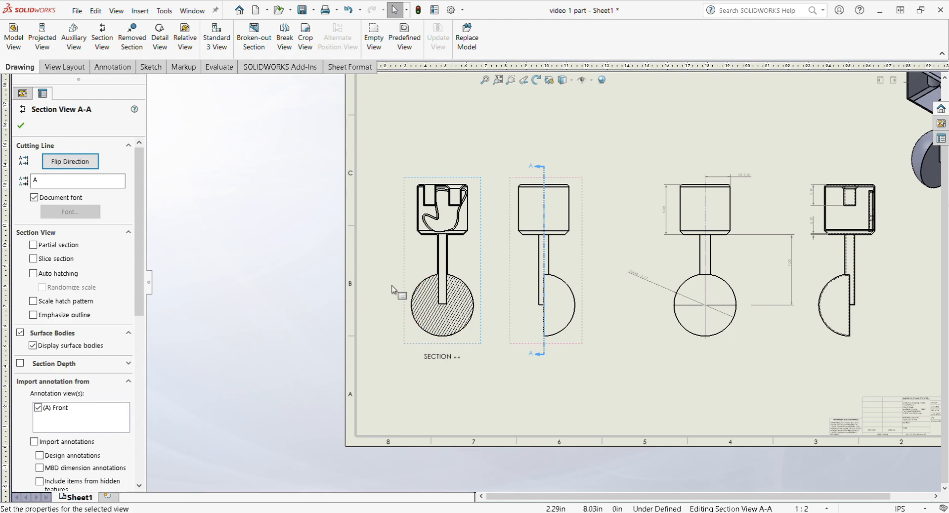
scroll(569, 286, "up", 1)
scroll(759, 291, "down", 1)
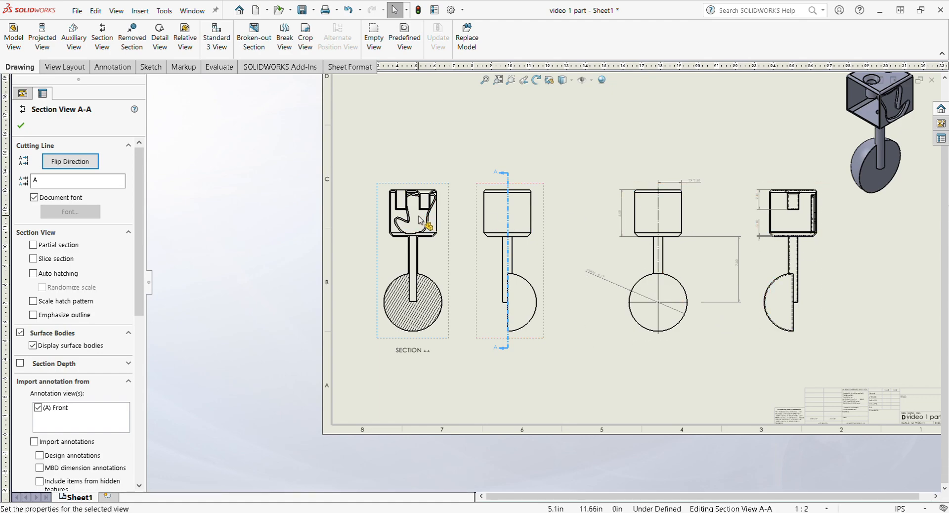
scroll(420, 225, "down", 3)
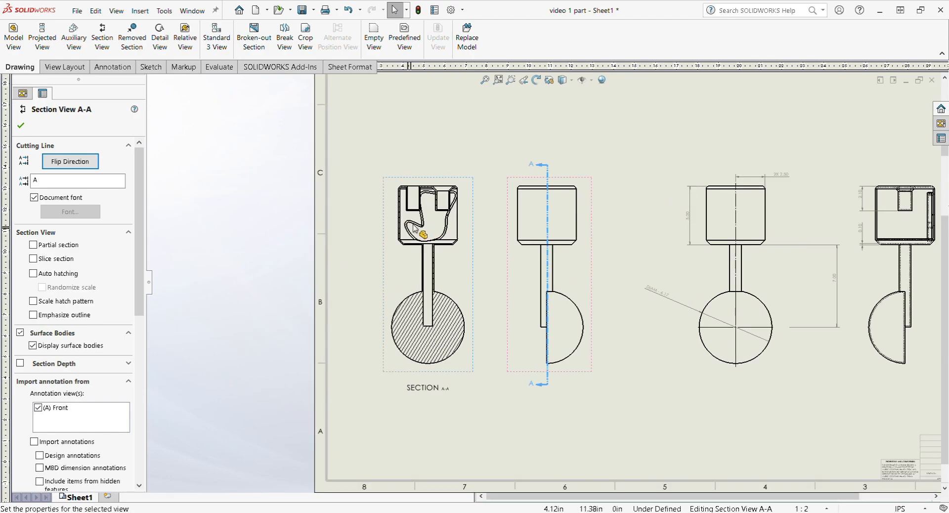
scroll(440, 226, "down", 1)
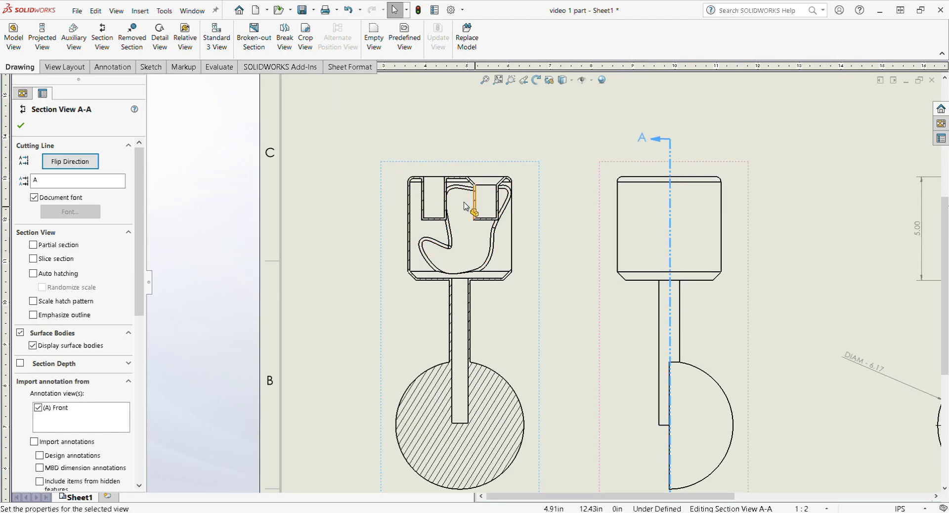
- Examine section A-A alongside its parent side view and the full sheet layout, and close the section view's properties
left_click(671, 293)
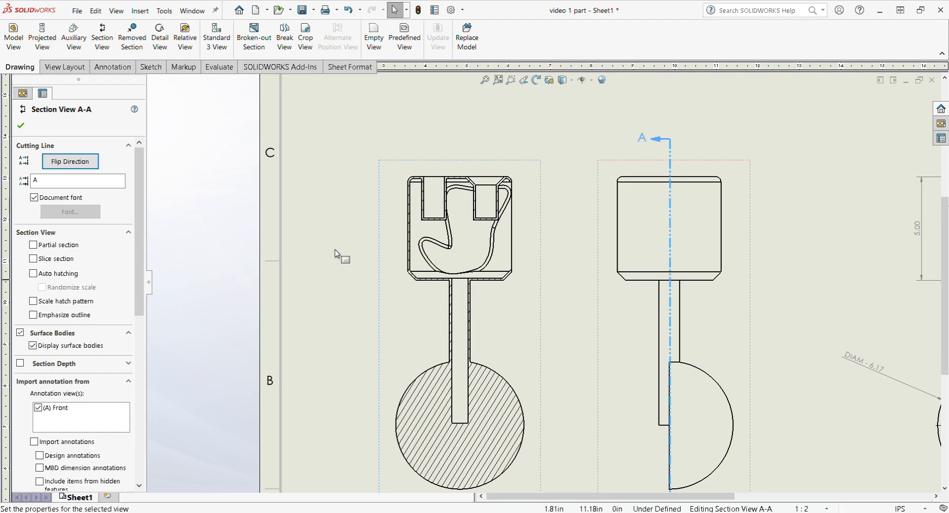
scroll(336, 254, "up", 2)
scroll(299, 286, "up", 1)
scroll(613, 419, "down", 1)
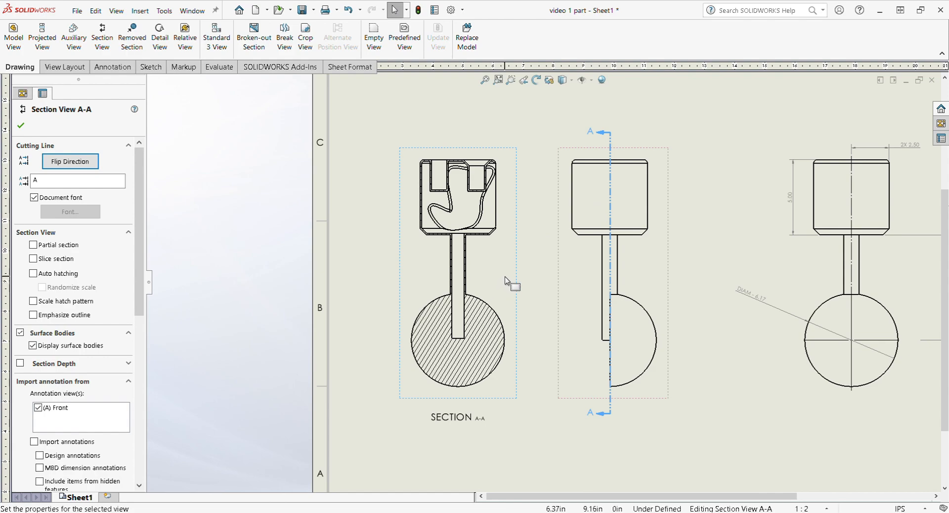
scroll(314, 228, "up", 3)
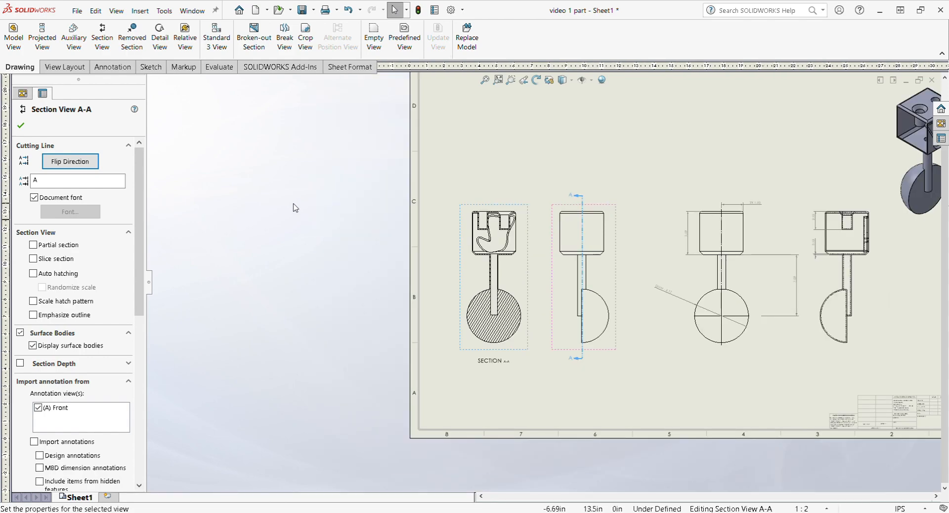
scroll(293, 204, "up", 2)
scroll(836, 215, "down", 2)
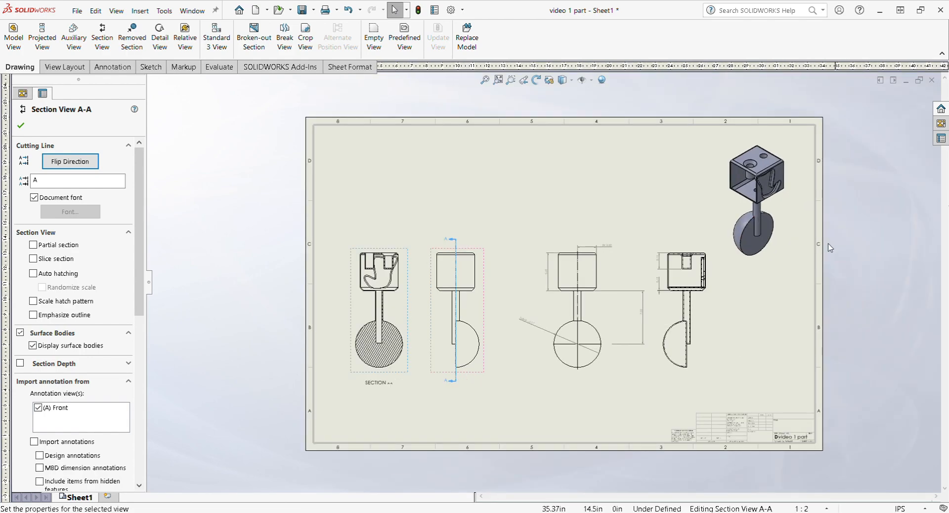
left_click(495, 407)
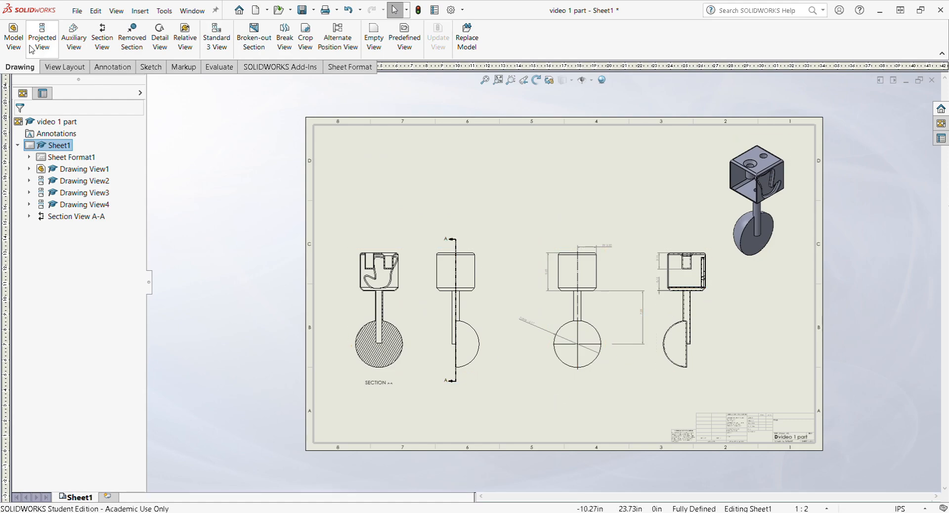
- Save the drawing and view the whole sheet
left_click(84, 11)
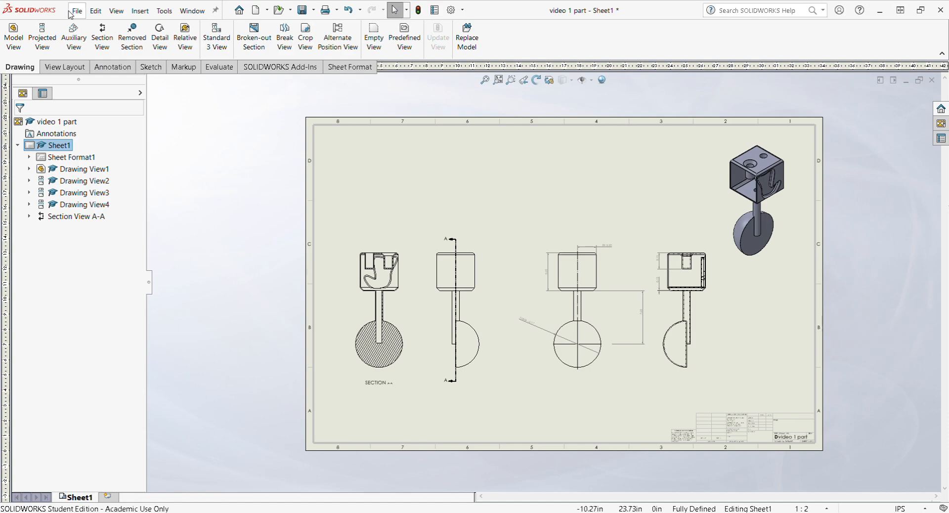
left_click(115, 103)
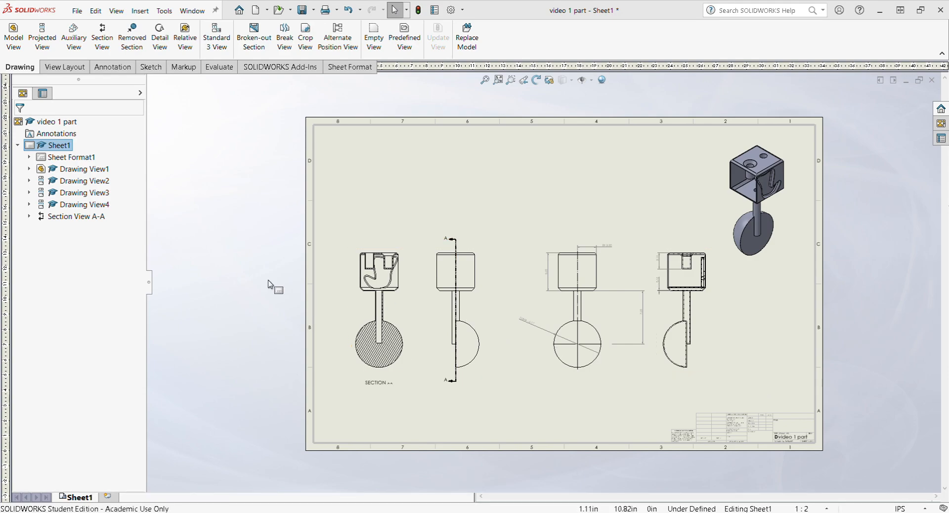
scroll(540, 286, "up", 2)
scroll(719, 280, "down", 1)
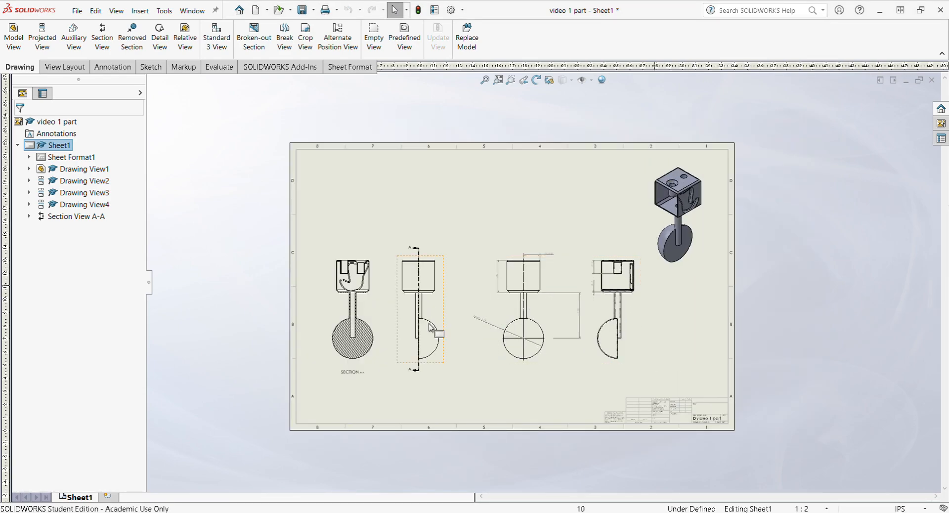